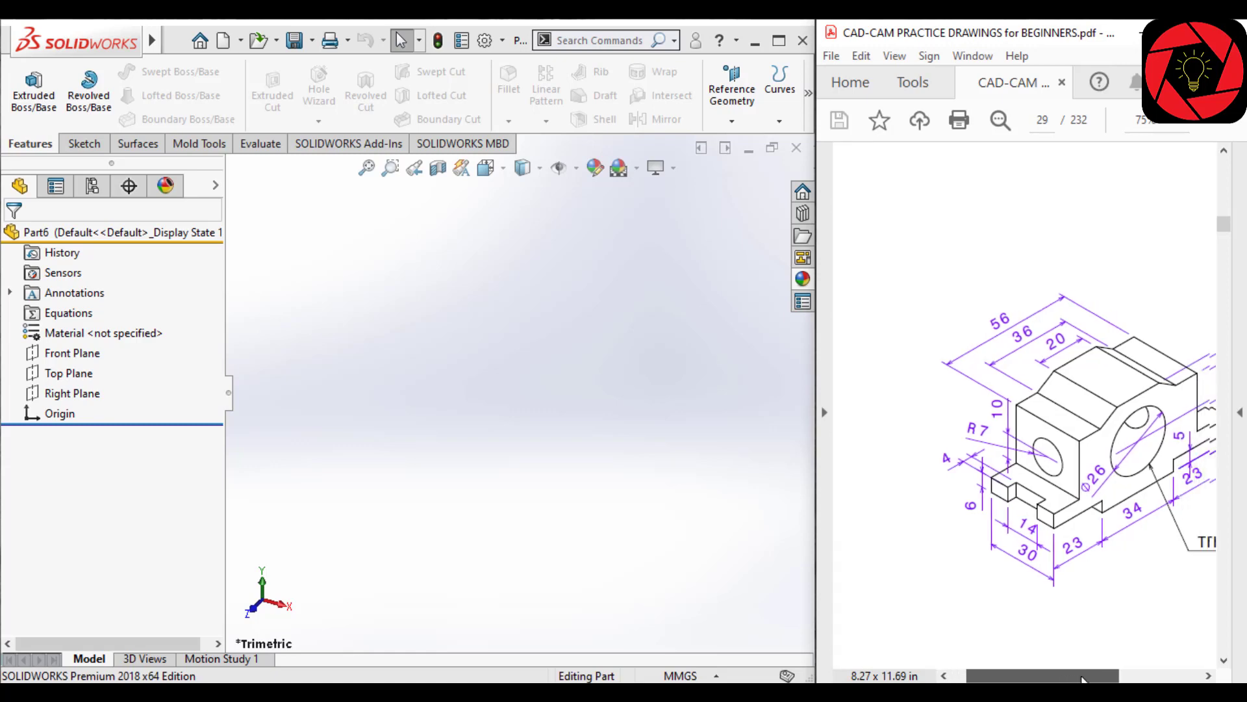
{"action": "left_click", "coordinate": [470, 485]}
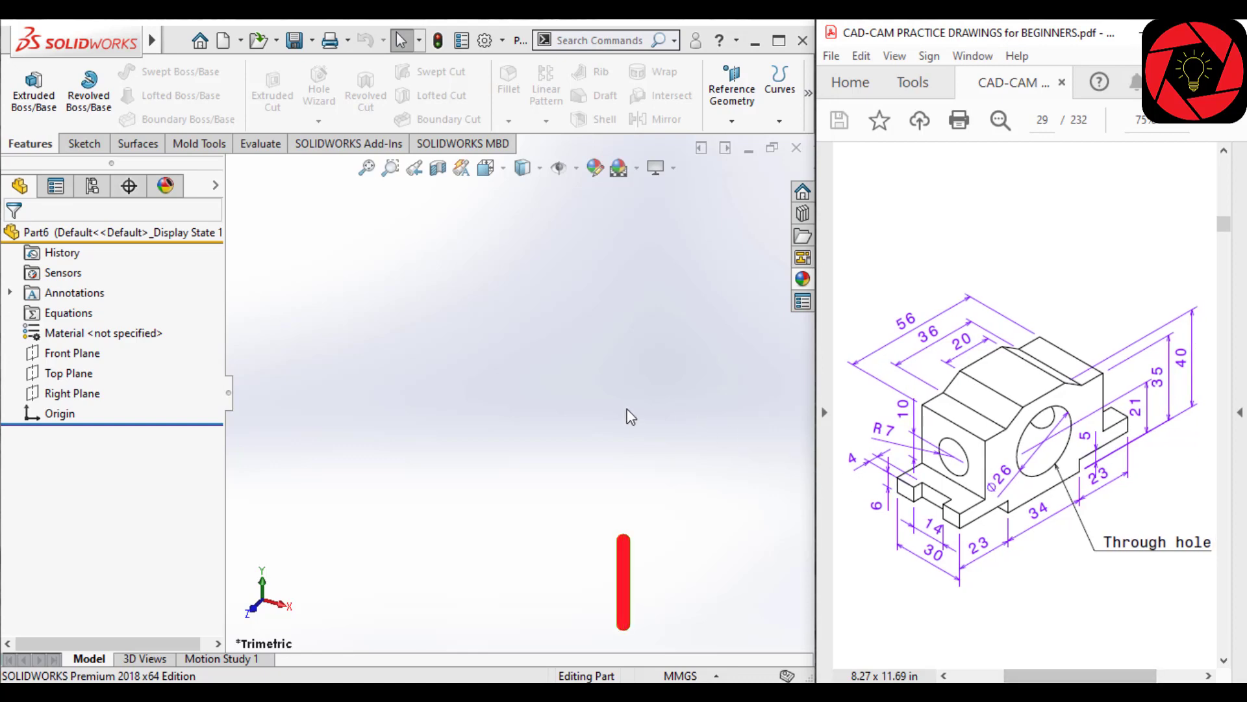
{"action": "scroll", "coordinate": [1035, 384], "scroll_direction": "down", "scroll_amount": 1}
{"action": "left_click", "coordinate": [526, 394]}
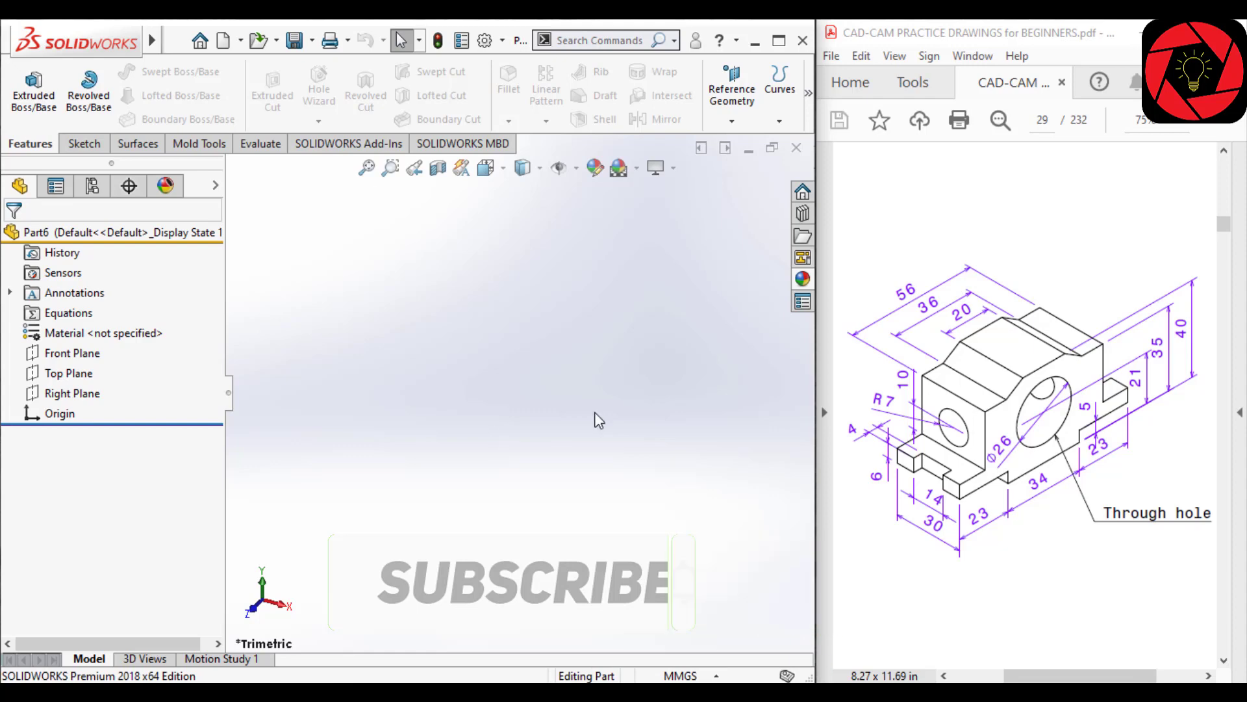
Start a new sketch on the Right Plane.
{"action": "left_click", "coordinate": [94, 393]}
{"action": "left_click", "coordinate": [116, 362]}
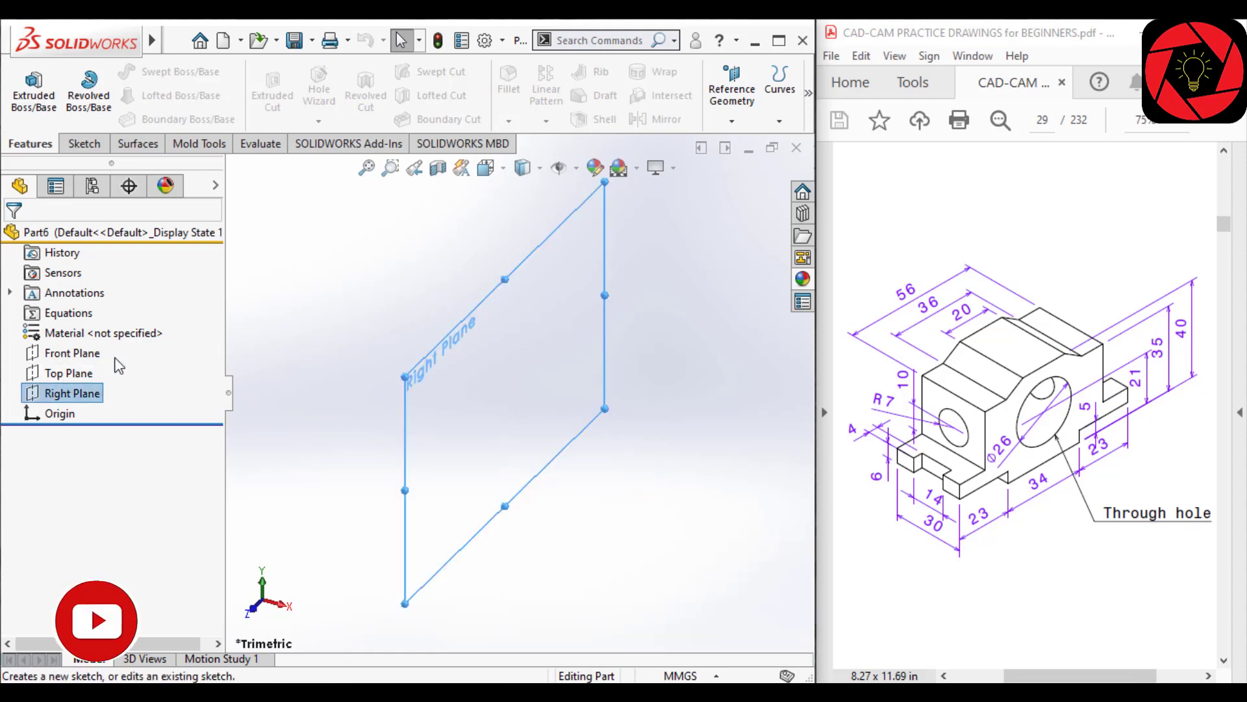
{"action": "scroll", "coordinate": [500, 419], "scroll_direction": "up", "scroll_amount": 1}
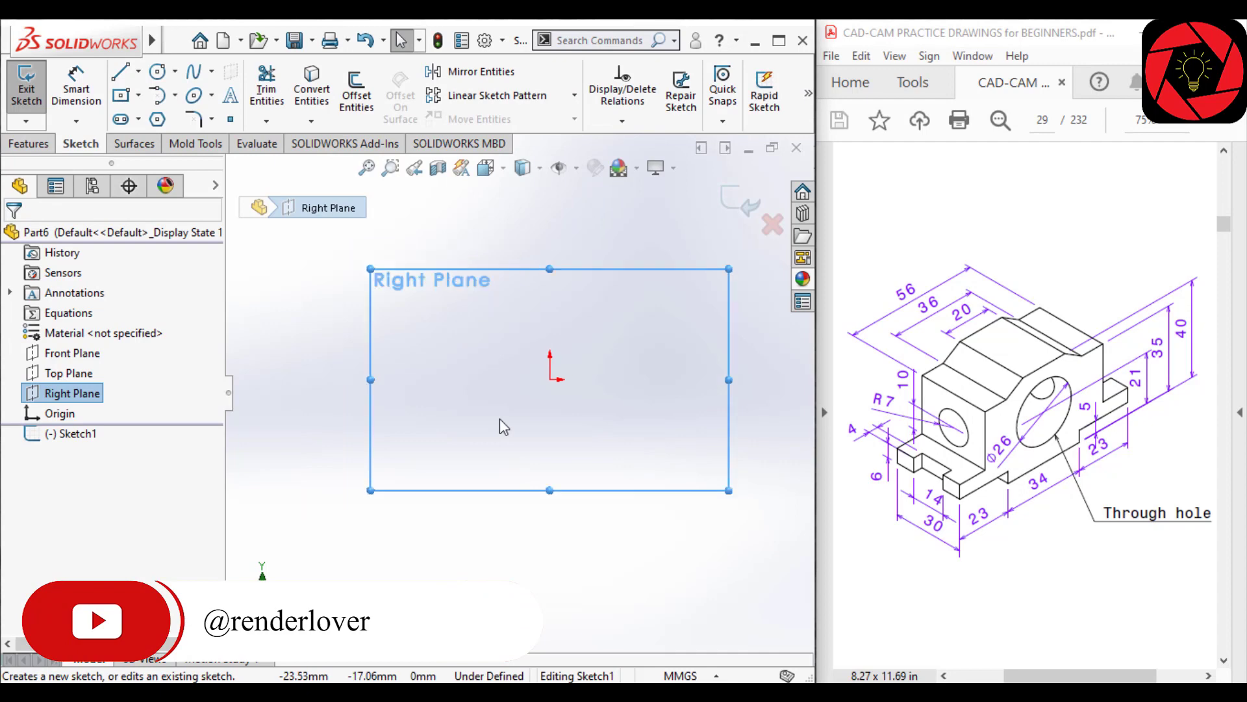
Sketch the stepped base from the origin: a horizontal line about 47 mm long, a short drop, a long horizontal line and a short rise.
{"action": "right_click_drag", "start_coordinate": [604, 433], "coordinate": [559, 445]}
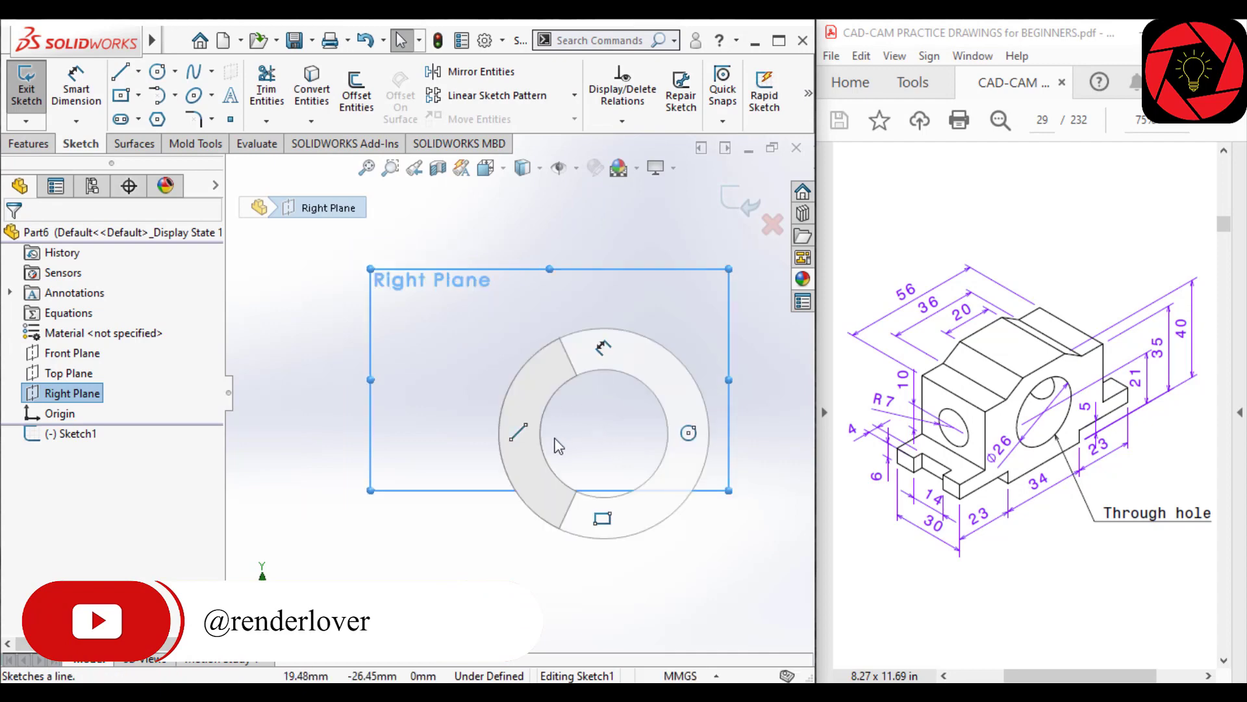
{"action": "right_click_drag", "start_coordinate": [430, 442], "coordinate": [412, 445]}
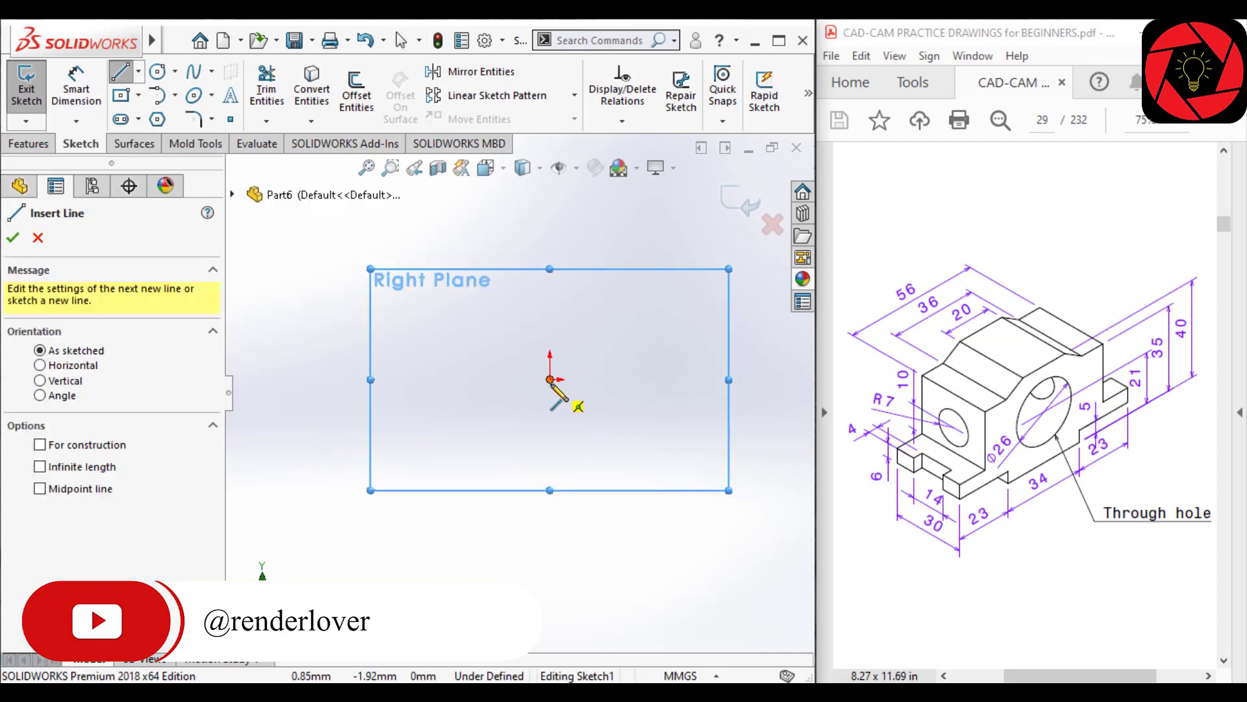
{"action": "left_click", "coordinate": [551, 380]}
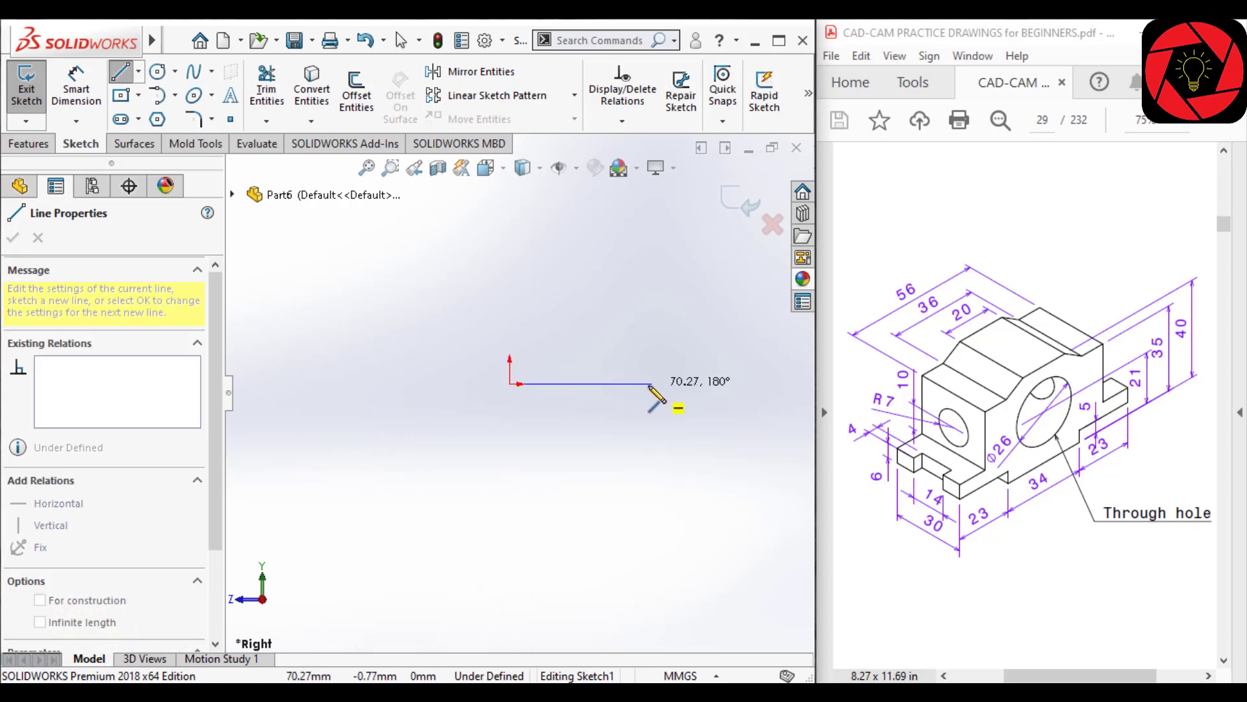
{"action": "left_click", "coordinate": [606, 384]}
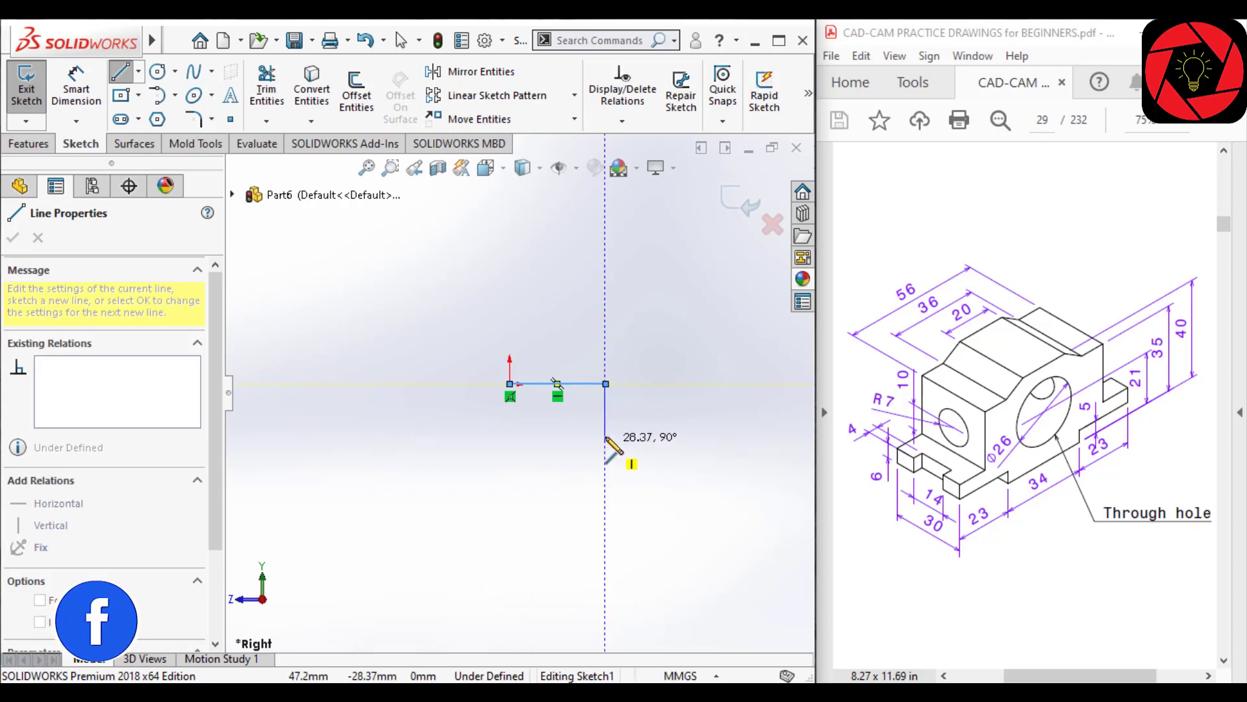
{"action": "left_click", "coordinate": [605, 419]}
{"action": "scroll", "coordinate": [771, 418], "scroll_direction": "up", "scroll_amount": 1}
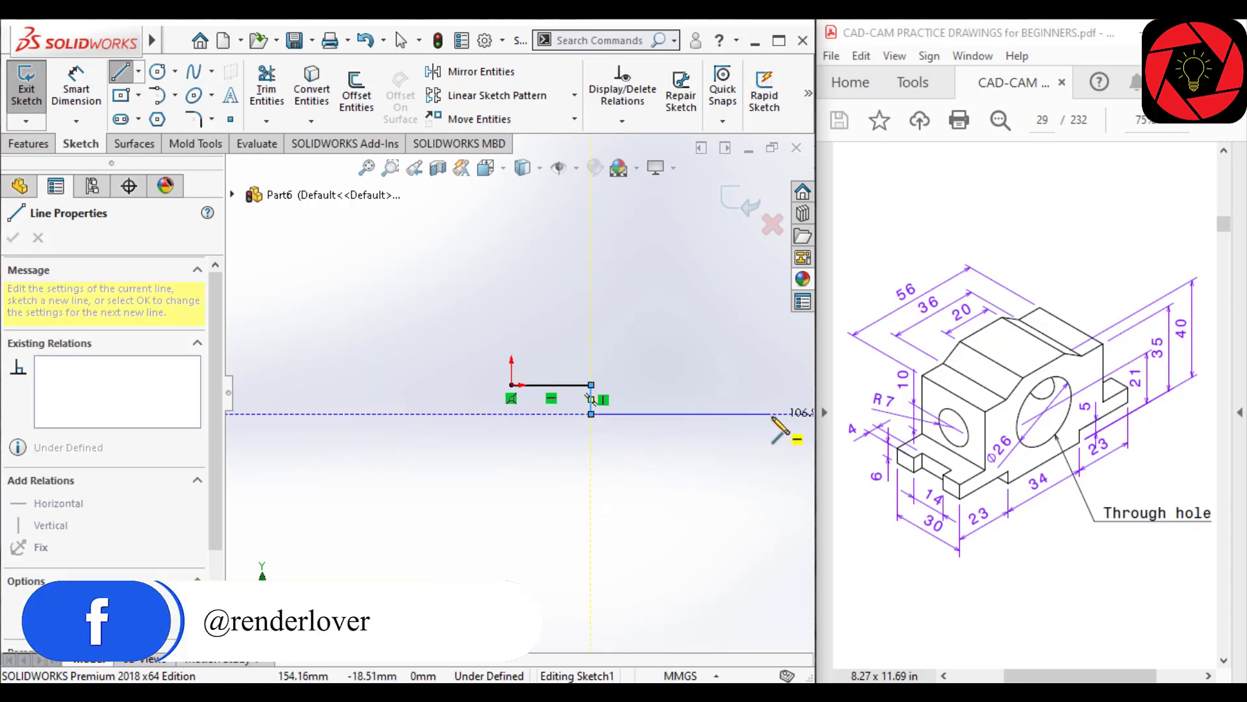
{"action": "left_click", "coordinate": [790, 414]}
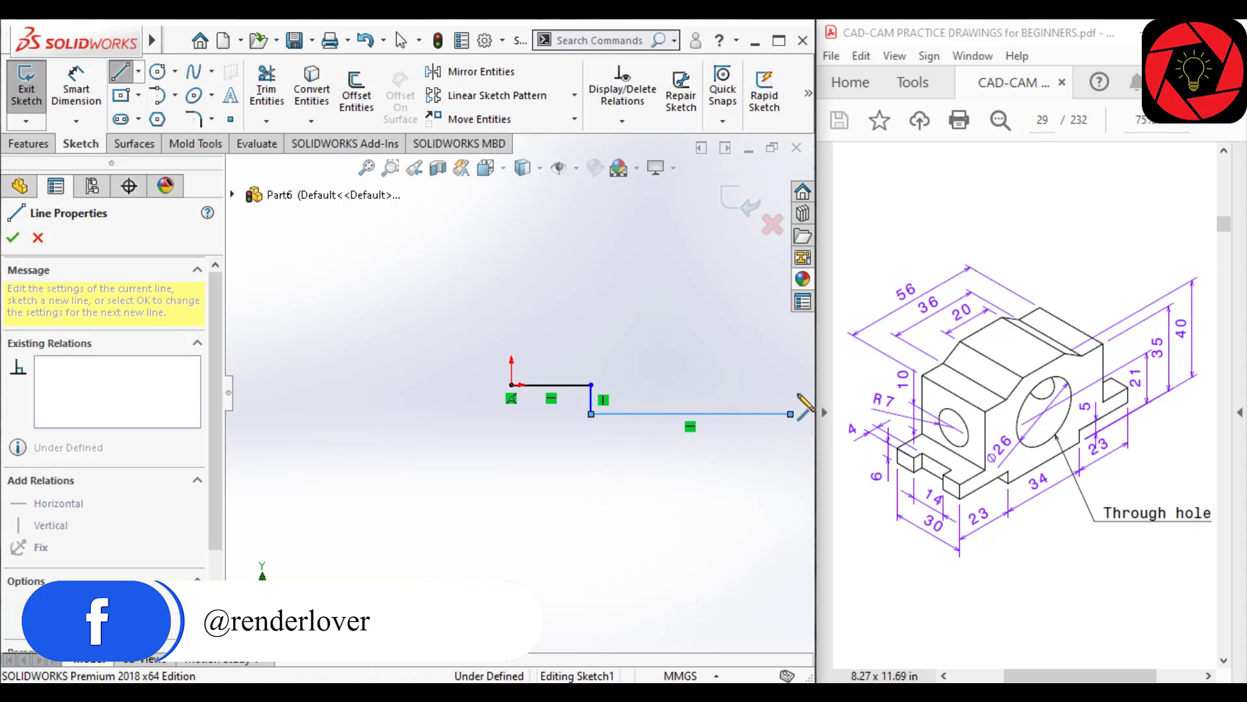
{"action": "left_click", "coordinate": [790, 385]}
{"action": "scroll", "coordinate": [791, 387], "scroll_direction": "up", "scroll_amount": 1}
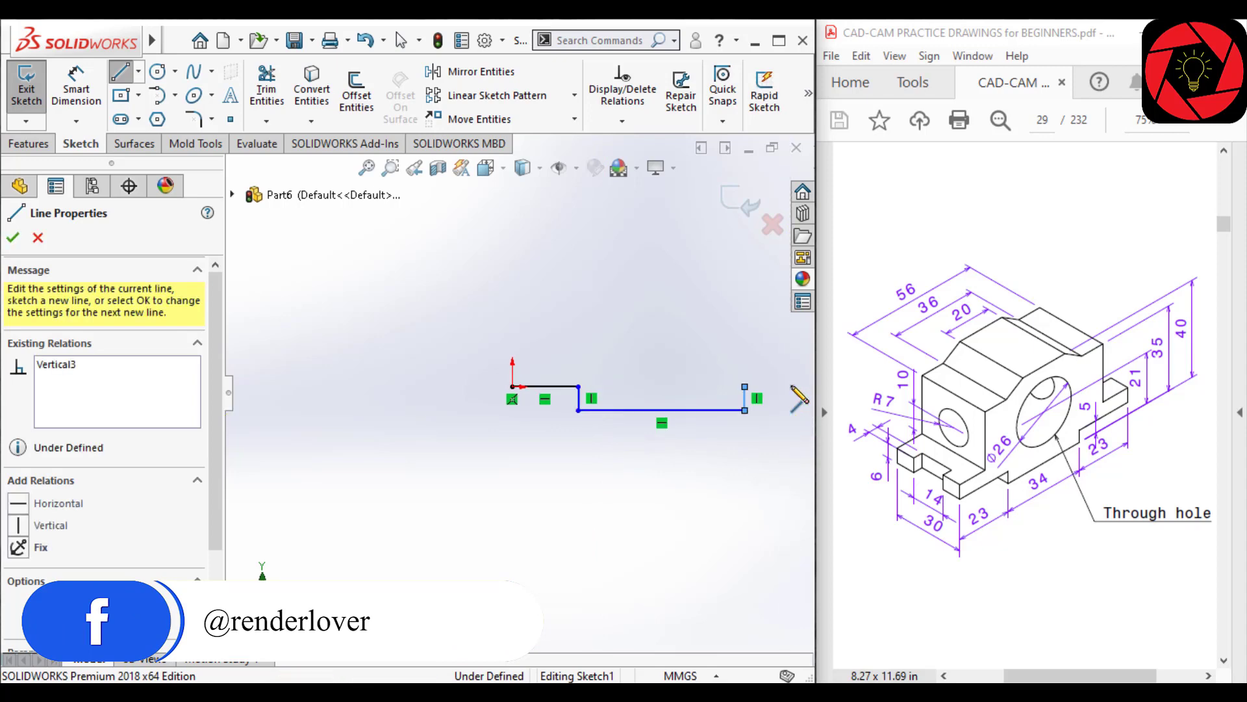
Continue the outline with the right foot: a horizontal underside level with the origin, a short vertical end and a horizontal upper edge going inward.
{"action": "scroll", "coordinate": [774, 388], "scroll_direction": "down", "scroll_amount": 3}
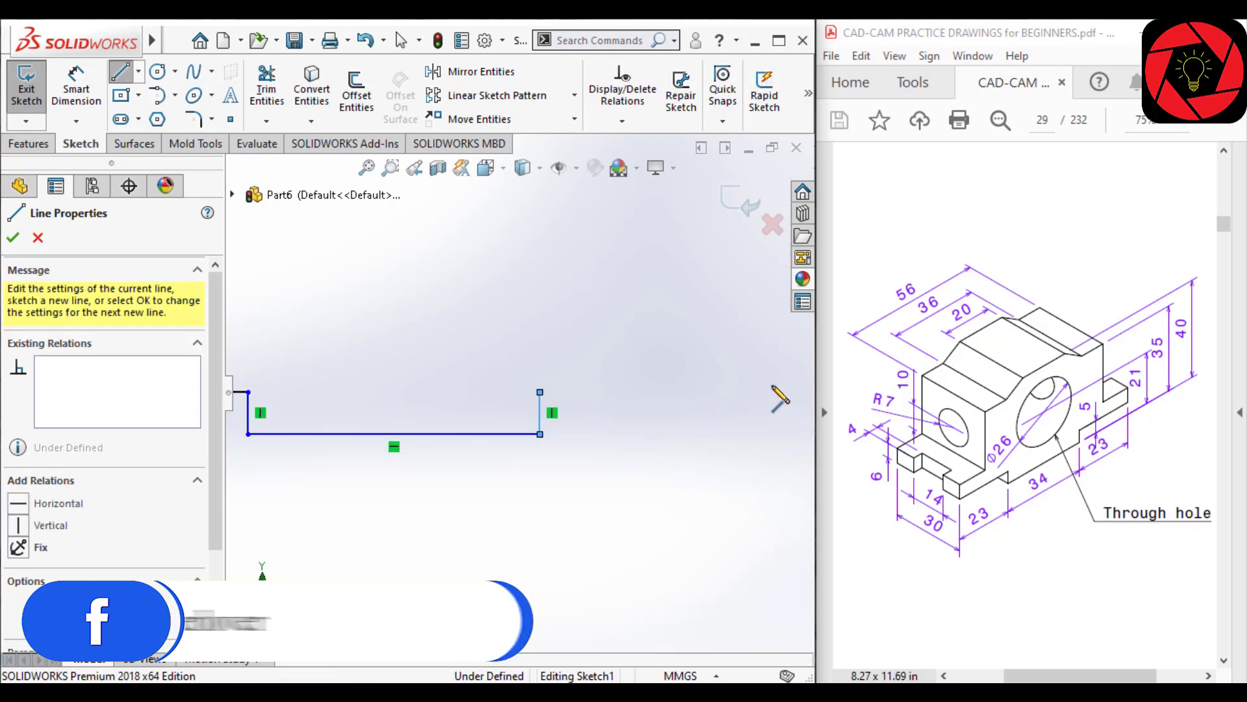
{"action": "left_click", "coordinate": [706, 392]}
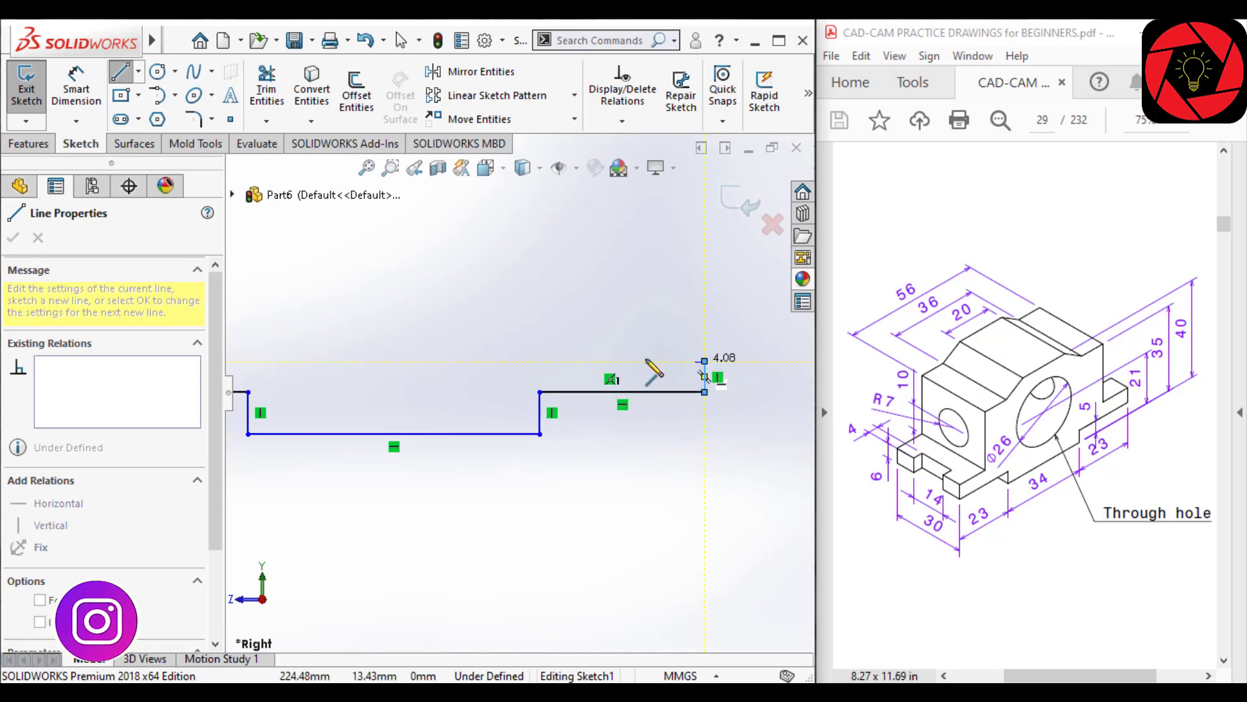
{"action": "left_click", "coordinate": [603, 361]}
{"action": "scroll", "coordinate": [606, 201], "scroll_direction": "up", "scroll_amount": 1}
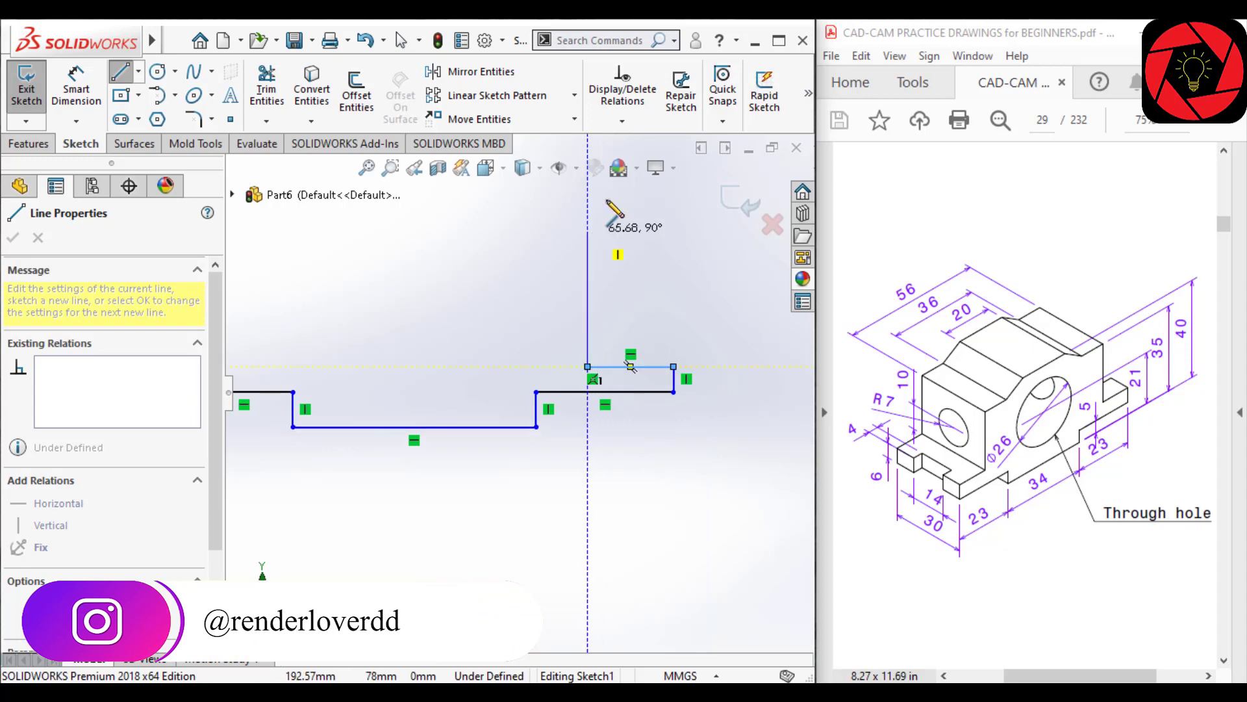
Sketch the tall vertical right wall up from the foot and a short horizontal ledge going inward from its upper end.
{"action": "left_click", "coordinate": [588, 193]}
{"action": "scroll", "coordinate": [558, 246], "scroll_direction": "up", "scroll_amount": 2}
{"action": "scroll", "coordinate": [557, 250], "scroll_direction": "down", "scroll_amount": 2}
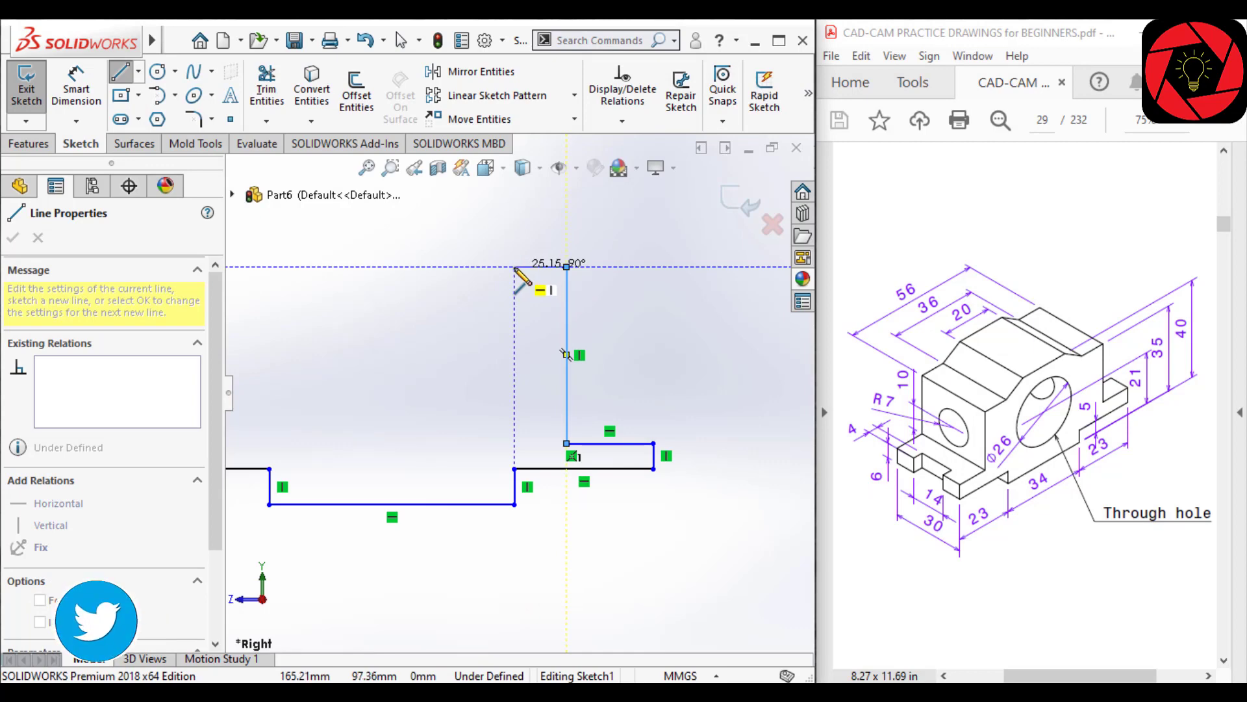
{"action": "left_click", "coordinate": [523, 267]}
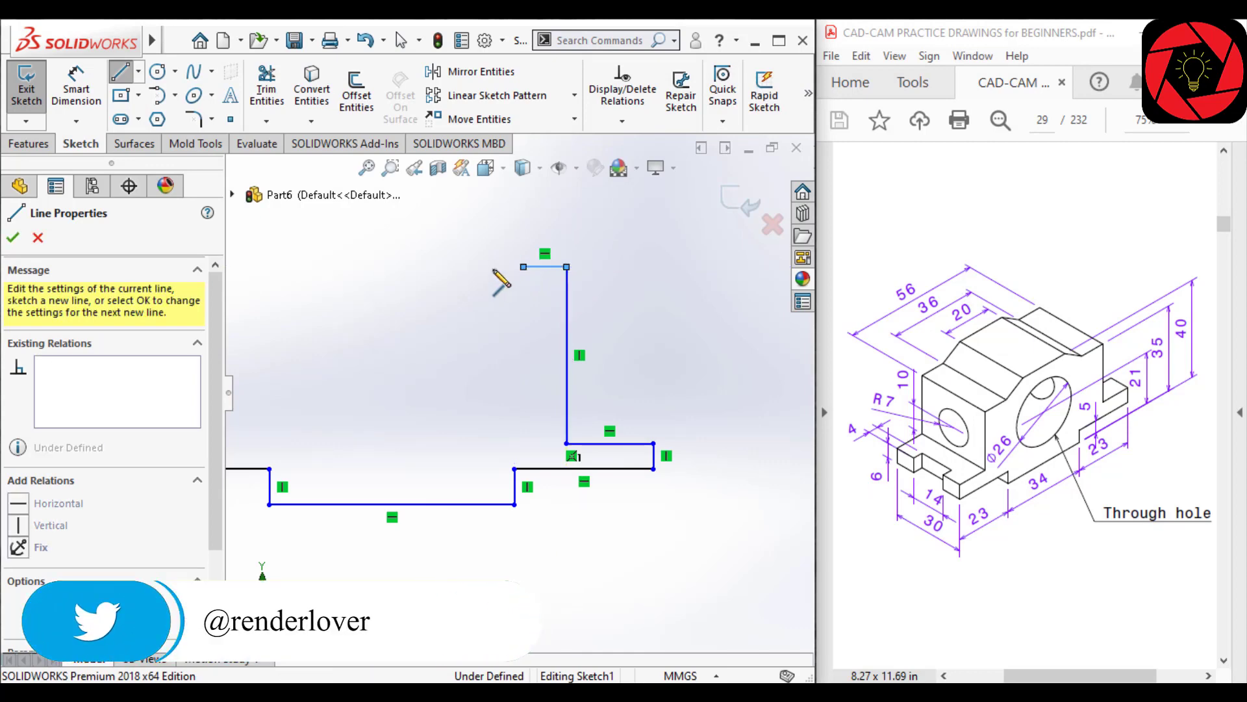
{"action": "scroll", "coordinate": [494, 274], "scroll_direction": "up", "scroll_amount": 3}
{"action": "scroll", "coordinate": [488, 282], "scroll_direction": "down", "scroll_amount": 1}
{"action": "scroll", "coordinate": [455, 300], "scroll_direction": "down", "scroll_amount": 1}
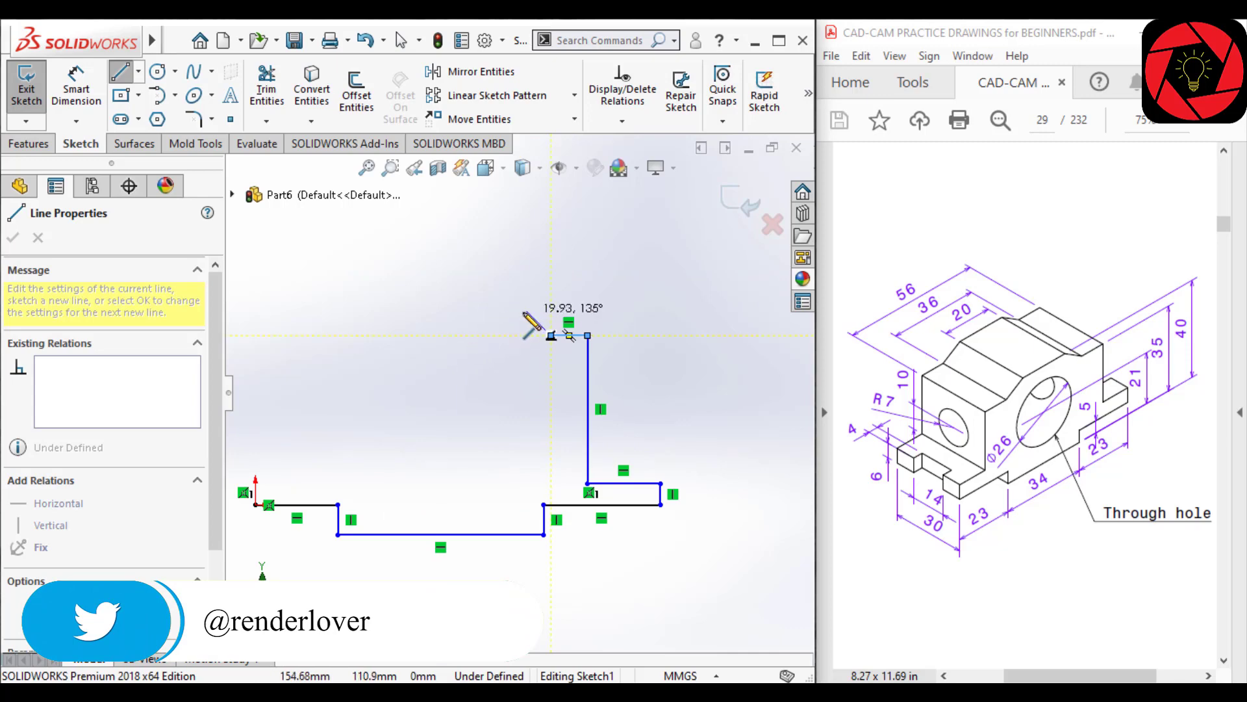
Sketch a 45° slope about 20 mm long rising from the ledge, a horizontal top edge about 101 mm long and a short downward slope at its left end.
{"action": "left_click", "coordinate": [525, 310]}
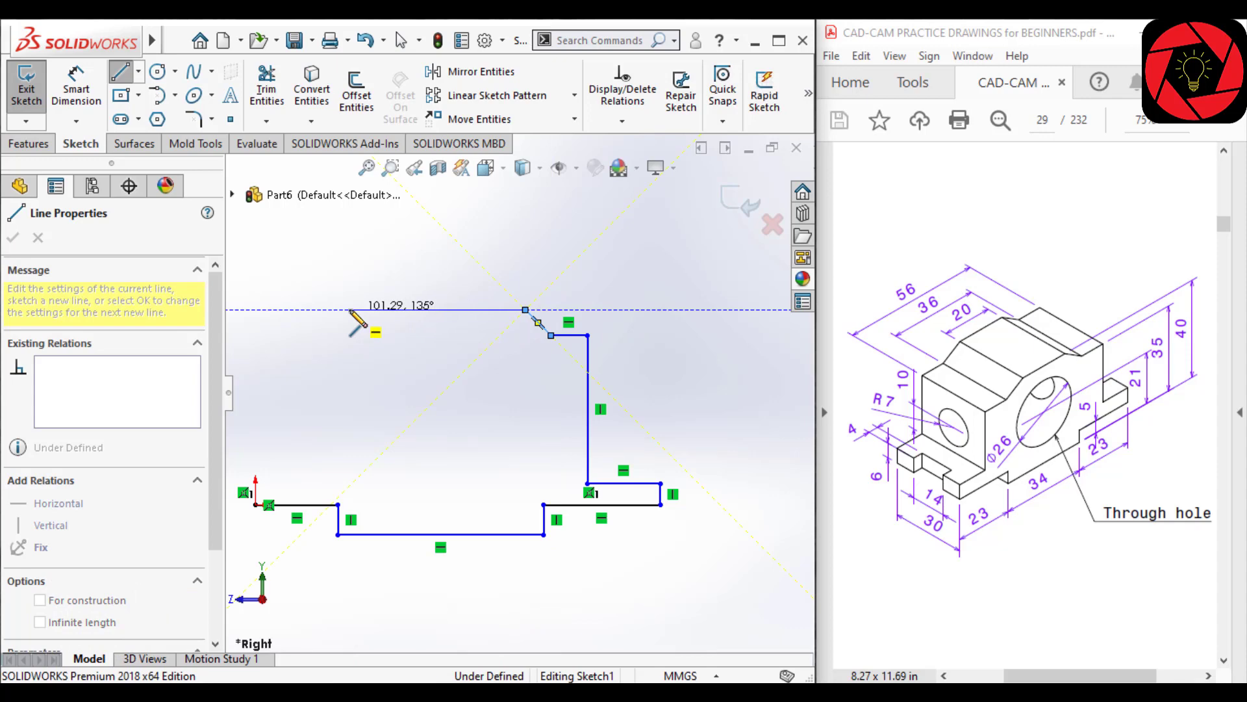
{"action": "left_click", "coordinate": [350, 310]}
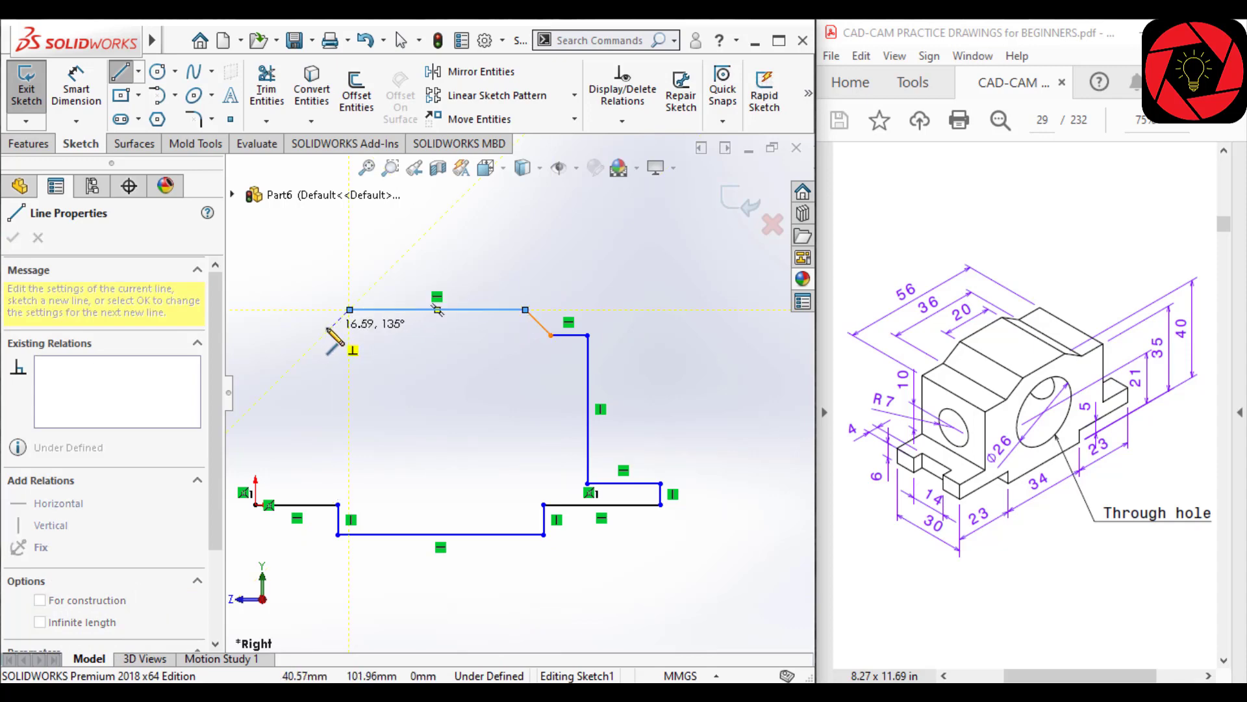
{"action": "scroll", "coordinate": [325, 322], "scroll_direction": "down", "scroll_amount": 3}
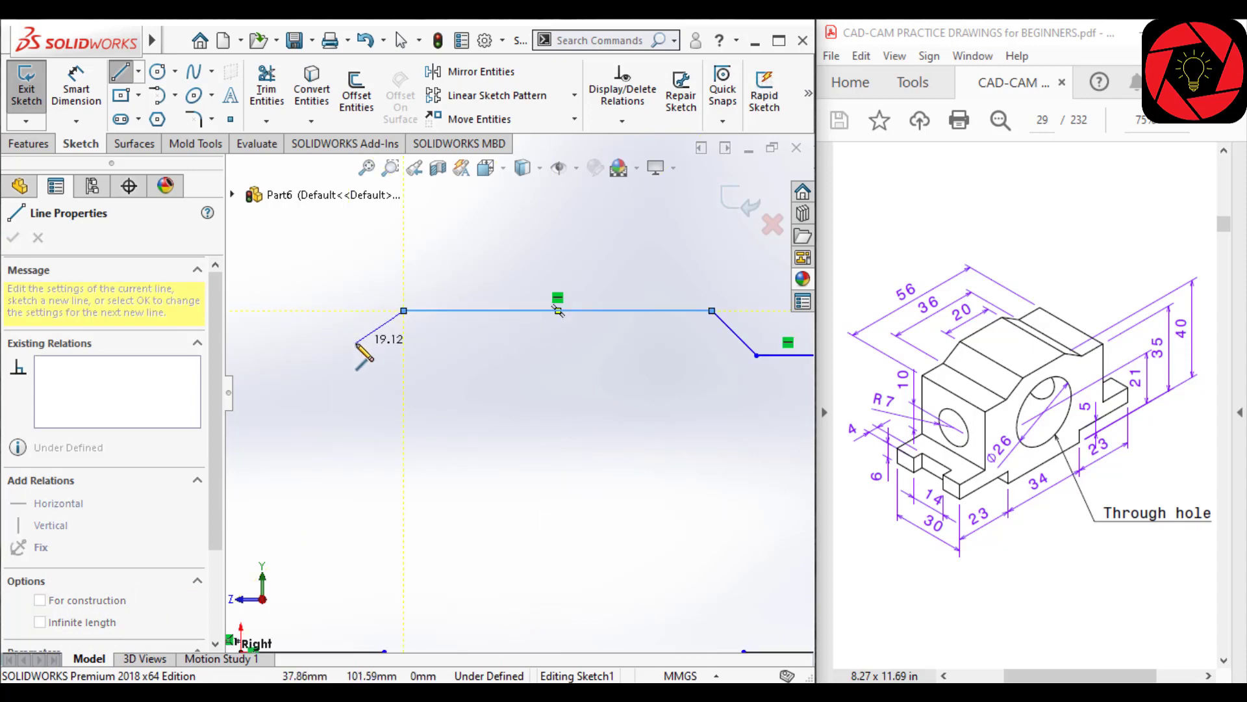
{"action": "left_click", "coordinate": [356, 343]}
{"action": "scroll", "coordinate": [364, 364], "scroll_direction": "up", "scroll_amount": 3}
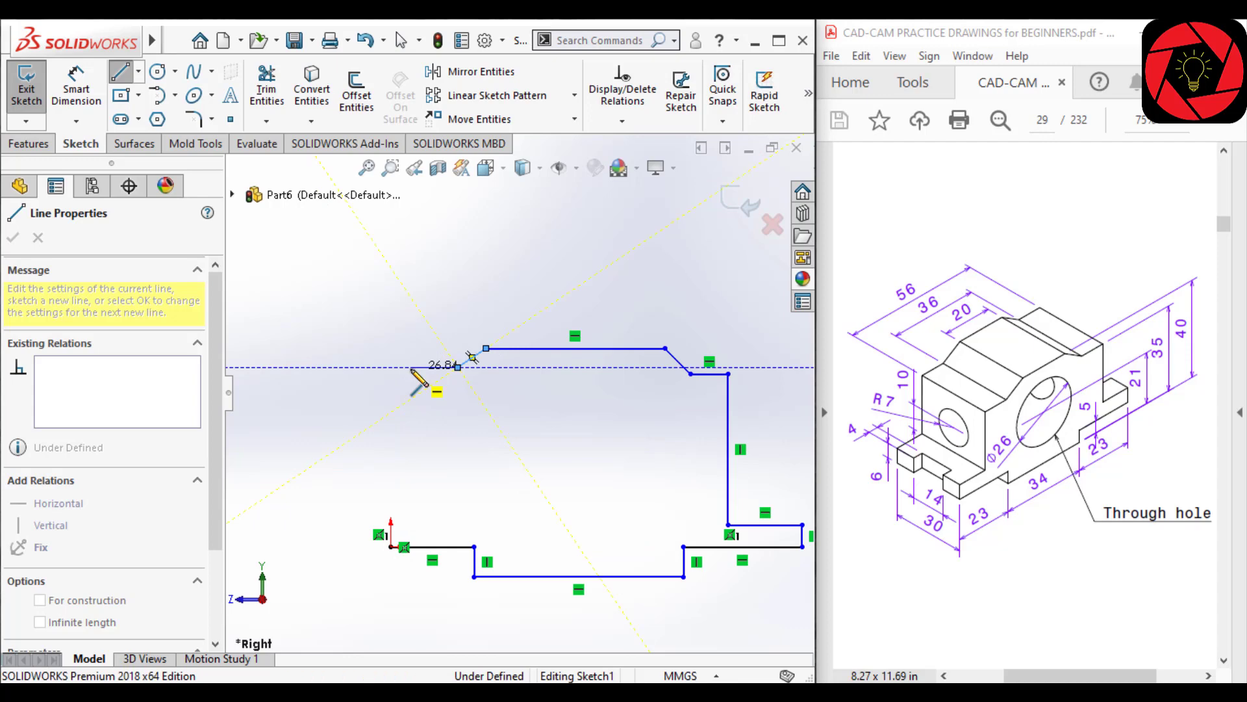
Add the short left ledge, vertical left wall and left foot's upper edge, closing the profile at the origin with a slanted line.
{"action": "left_click", "coordinate": [410, 367]}
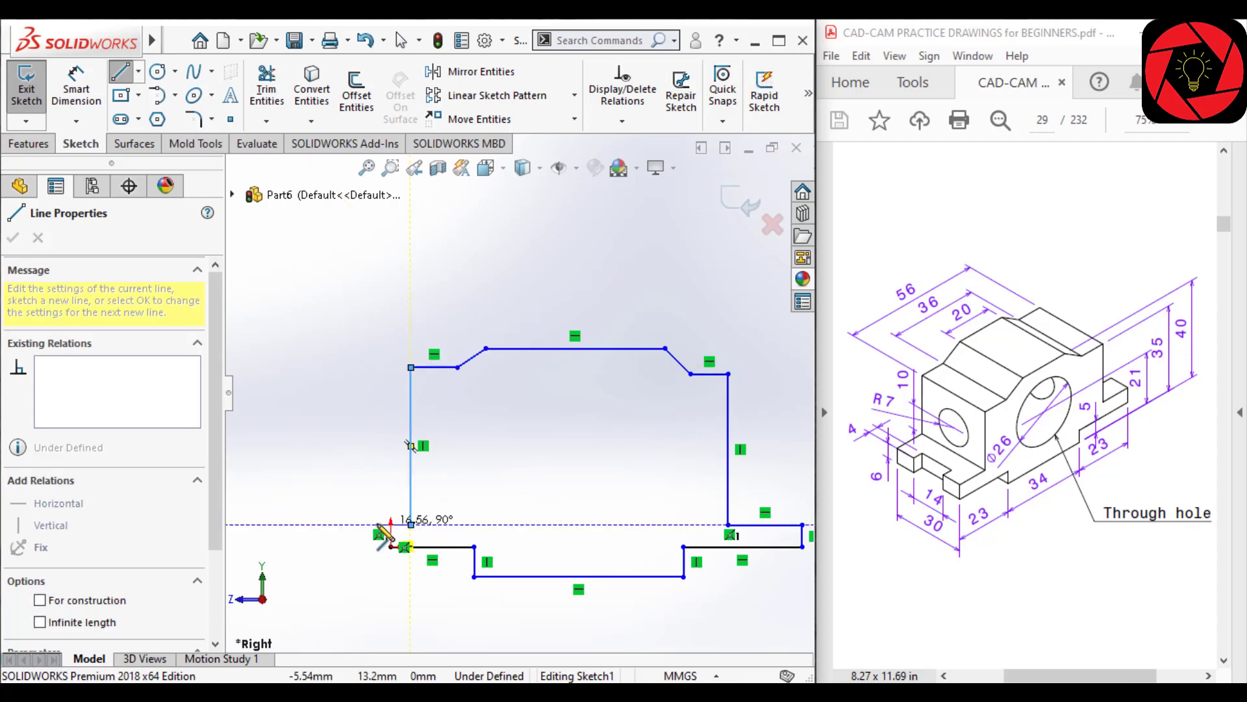
{"action": "left_click", "coordinate": [350, 525]}
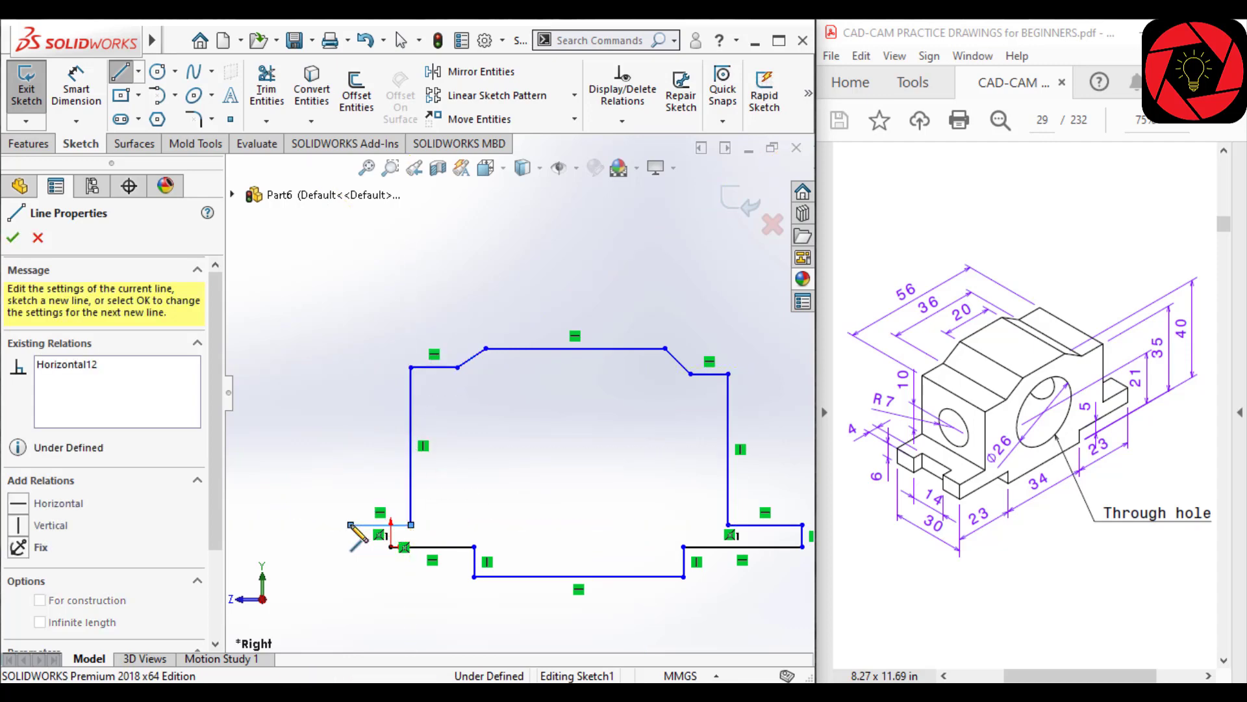
{"action": "left_click", "coordinate": [391, 547]}
{"action": "scroll", "coordinate": [361, 586], "scroll_direction": "down", "scroll_amount": 5}
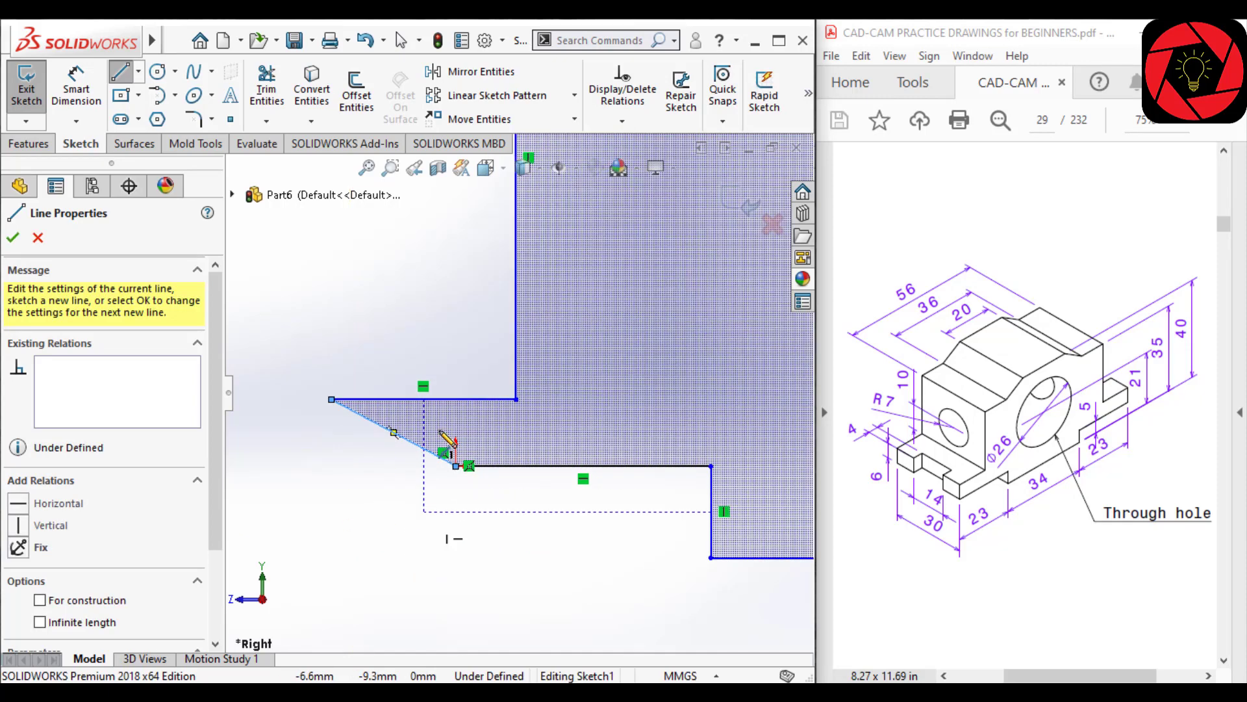
{"action": "key", "text": "Escape"}
{"action": "key", "text": "Escape"}
Apply a vertical relation to the slanted closing line at the end of the left foot.
{"action": "left_click", "coordinate": [393, 432]}
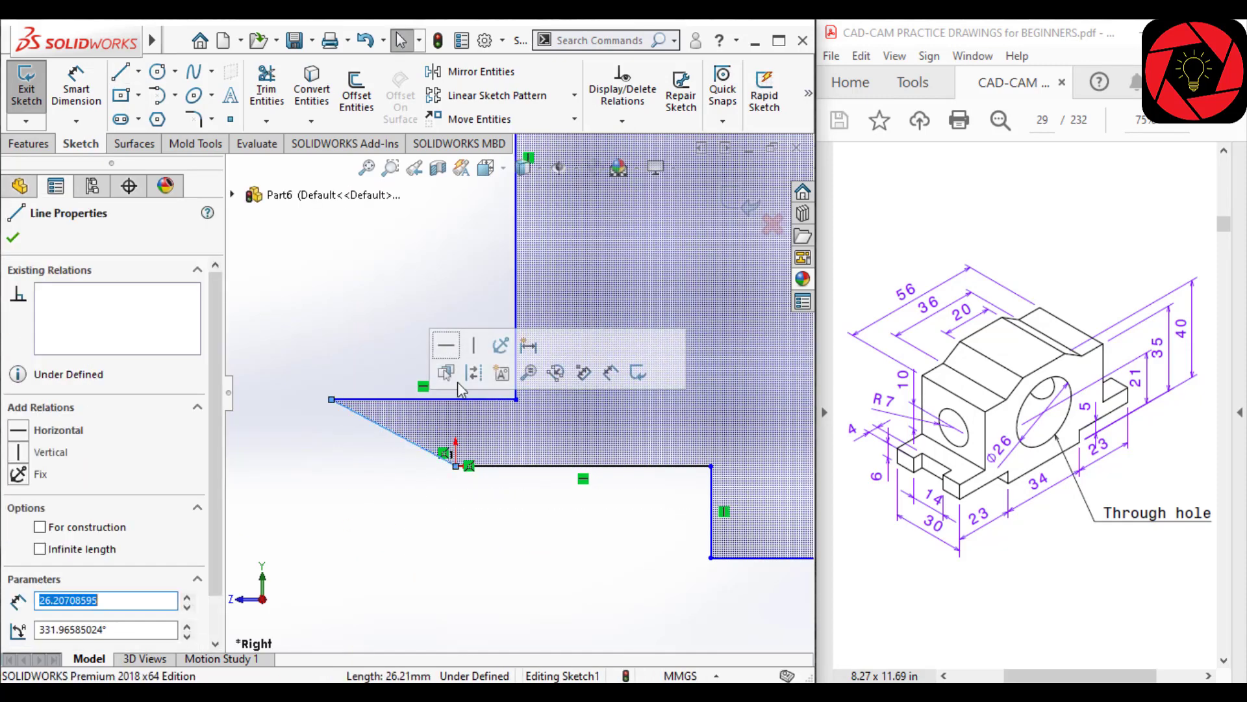
{"action": "left_click", "coordinate": [474, 344]}
{"action": "left_click", "coordinate": [529, 372]}
{"action": "scroll", "coordinate": [597, 402], "scroll_direction": "up", "scroll_amount": 6}
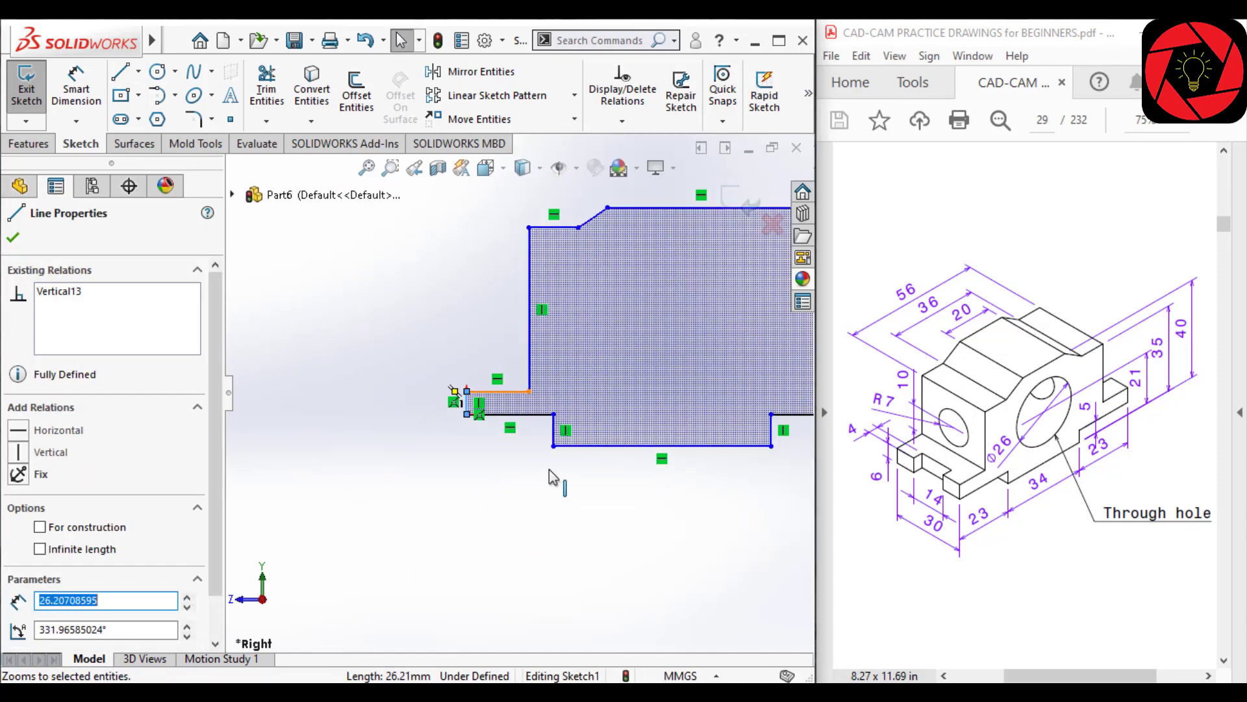
{"action": "left_click", "coordinate": [549, 470]}
{"action": "scroll", "coordinate": [746, 439], "scroll_direction": "up", "scroll_amount": 4}
{"action": "scroll", "coordinate": [662, 371], "scroll_direction": "down", "scroll_amount": 2}
{"action": "scroll", "coordinate": [679, 531], "scroll_direction": "down", "scroll_amount": 2}
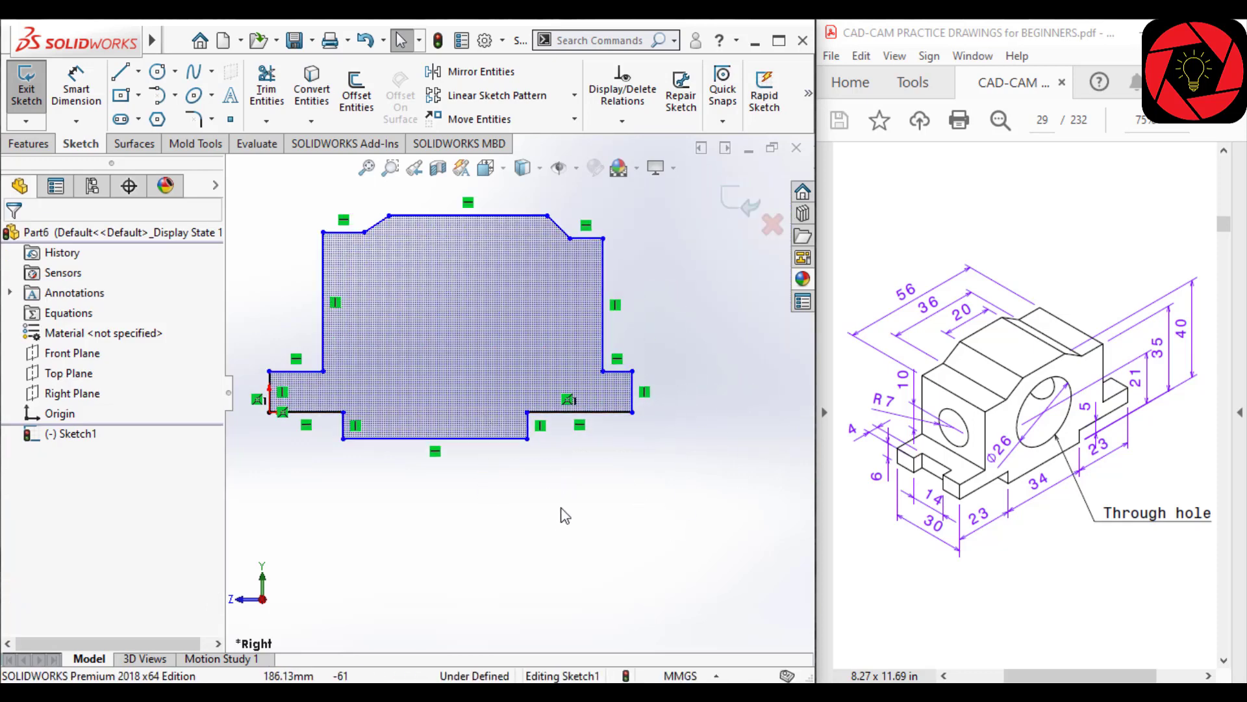
Dimension the left foot's horizontal underside to 23 mm with Smart Dimension.
{"action": "right_click_drag", "start_coordinate": [608, 539], "coordinate": [609, 481]}
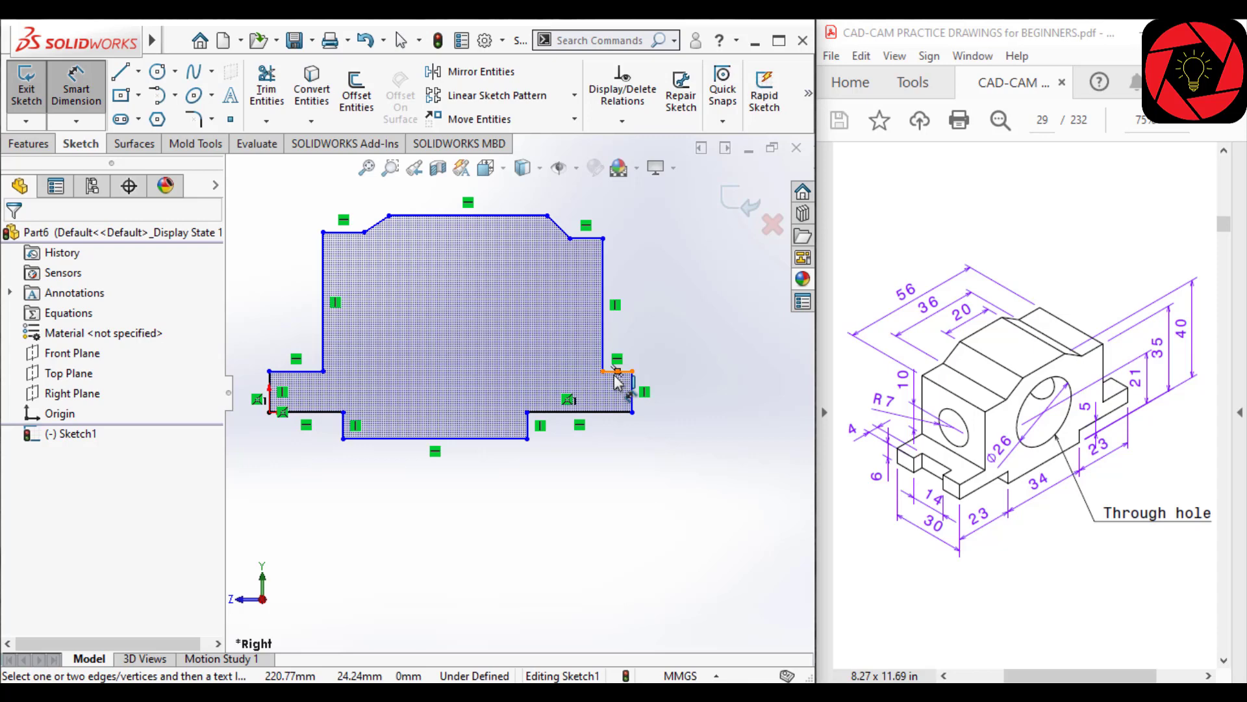
{"action": "left_click", "coordinate": [324, 415]}
{"action": "left_click", "coordinate": [310, 492]}
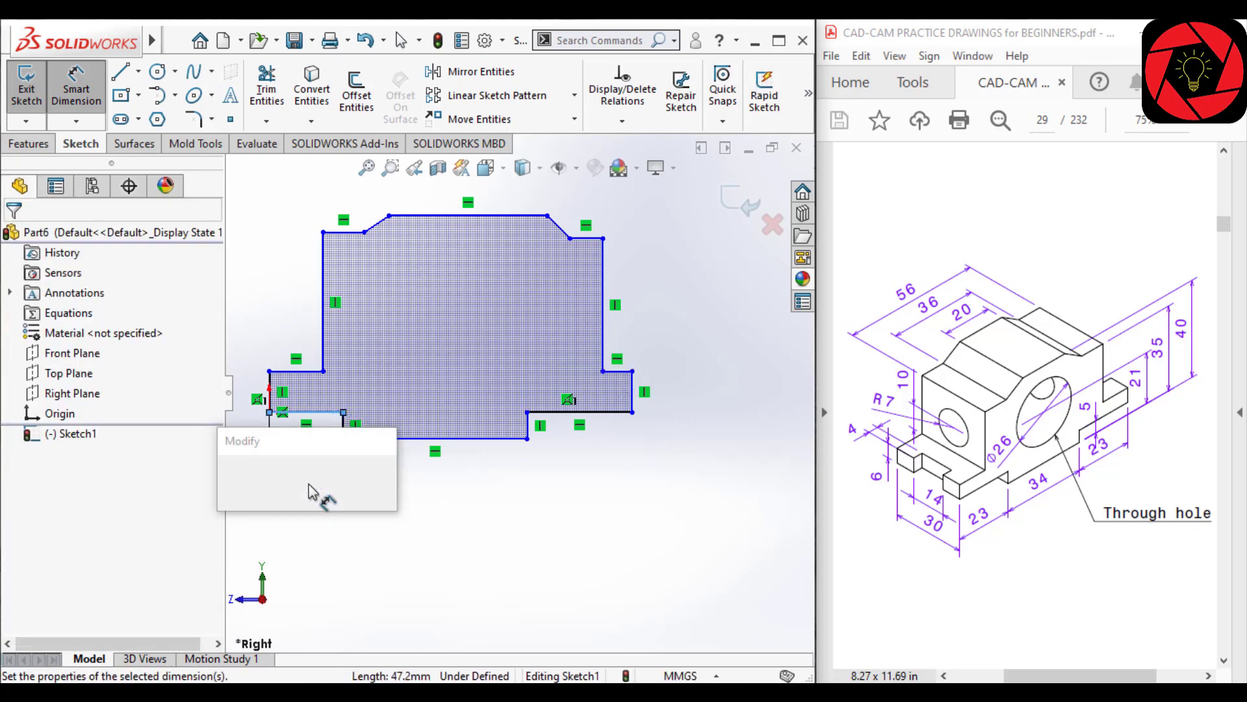
{"action": "type", "text": "23"}
{"action": "key", "text": "Return"}
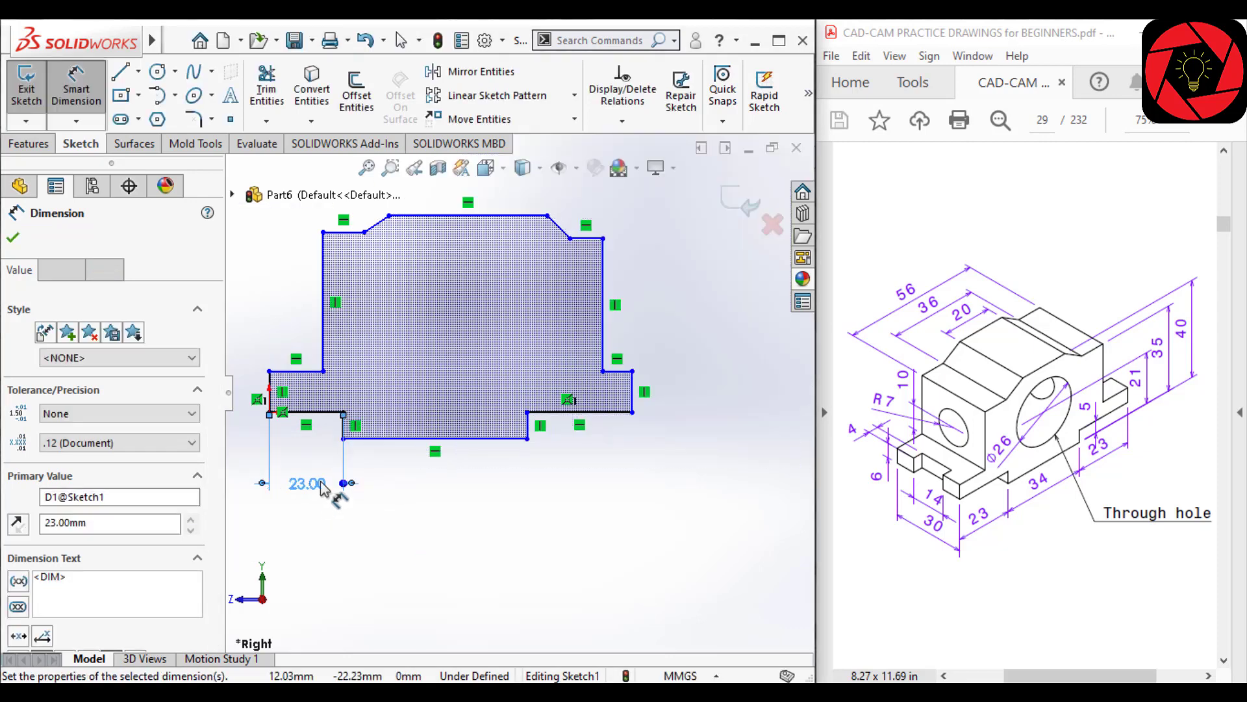
Dimension the lowest horizontal edge between the two feet to 34 mm.
{"action": "left_click", "coordinate": [429, 439]}
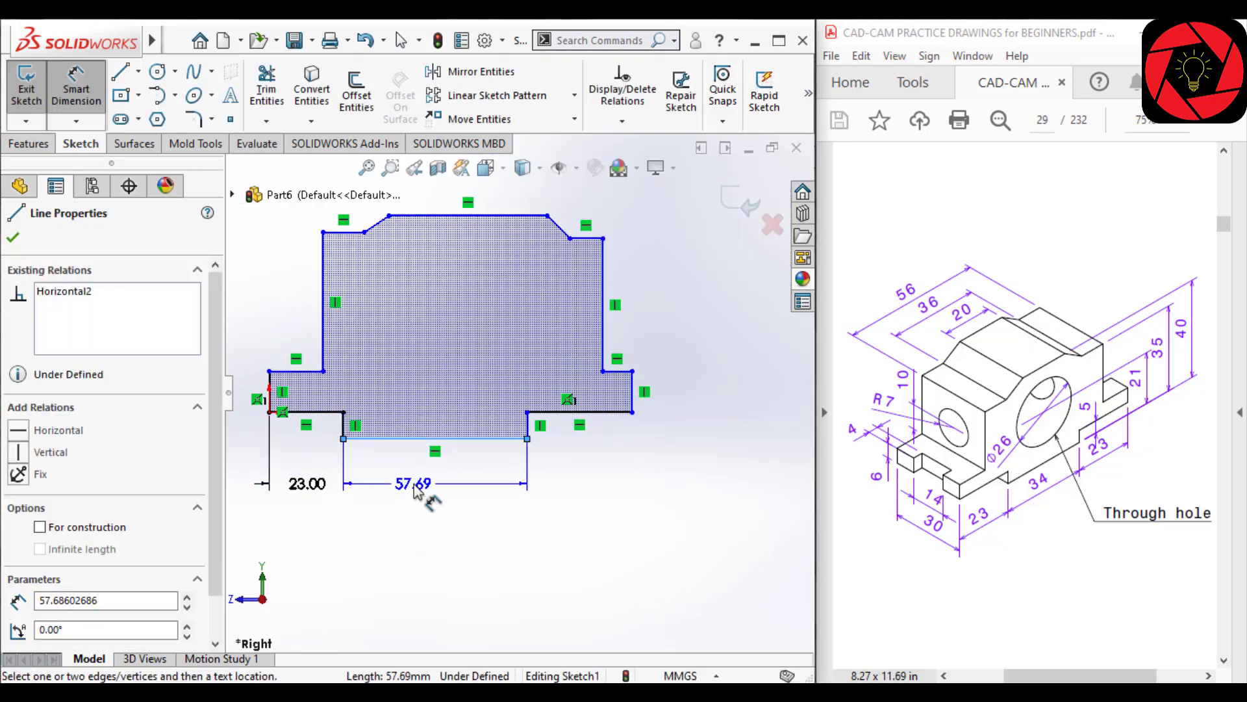
{"action": "left_click", "coordinate": [416, 492]}
{"action": "type", "text": "34"}
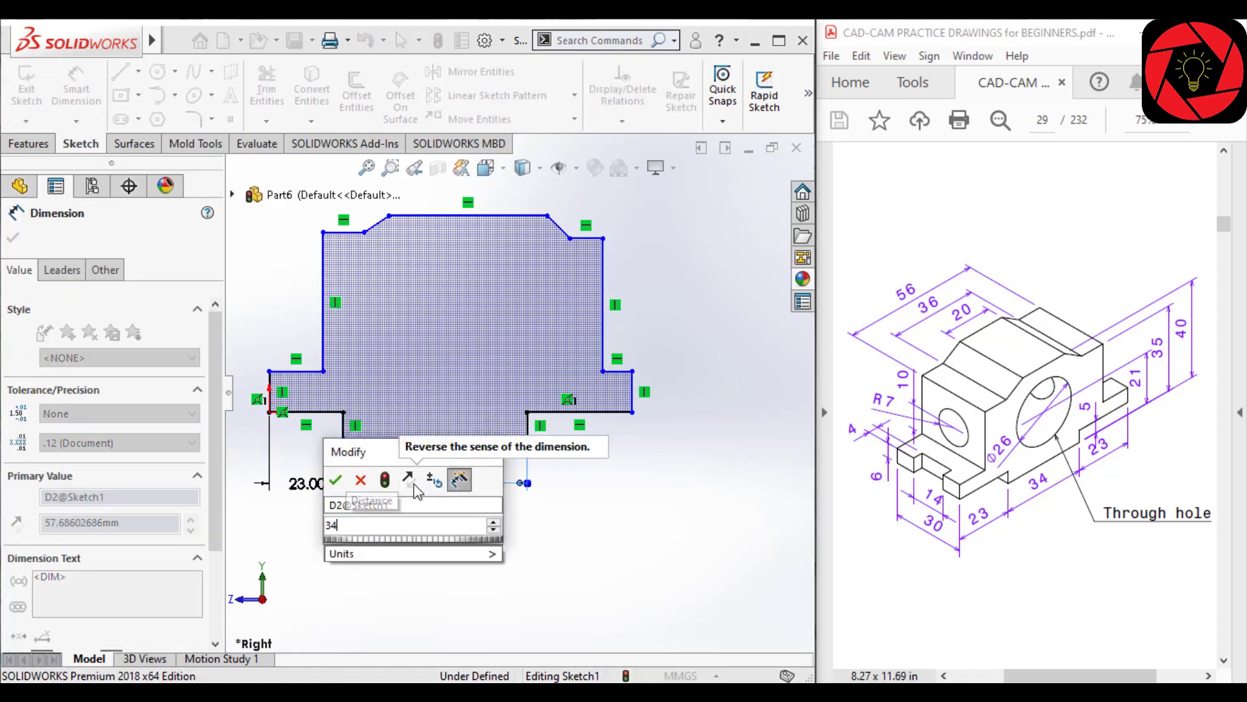
{"action": "key", "text": "Return"}
Dimension the right foot's horizontal underside to 23 mm.
{"action": "left_click", "coordinate": [572, 411]}
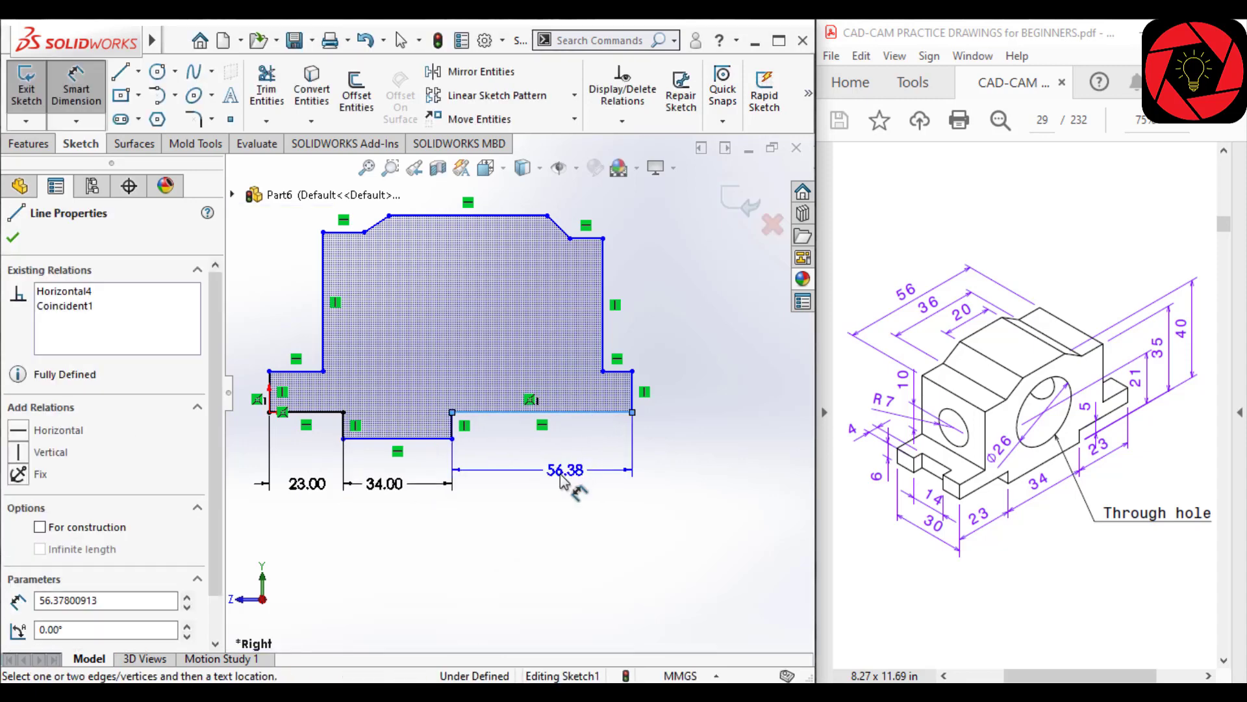
{"action": "left_click", "coordinate": [549, 481]}
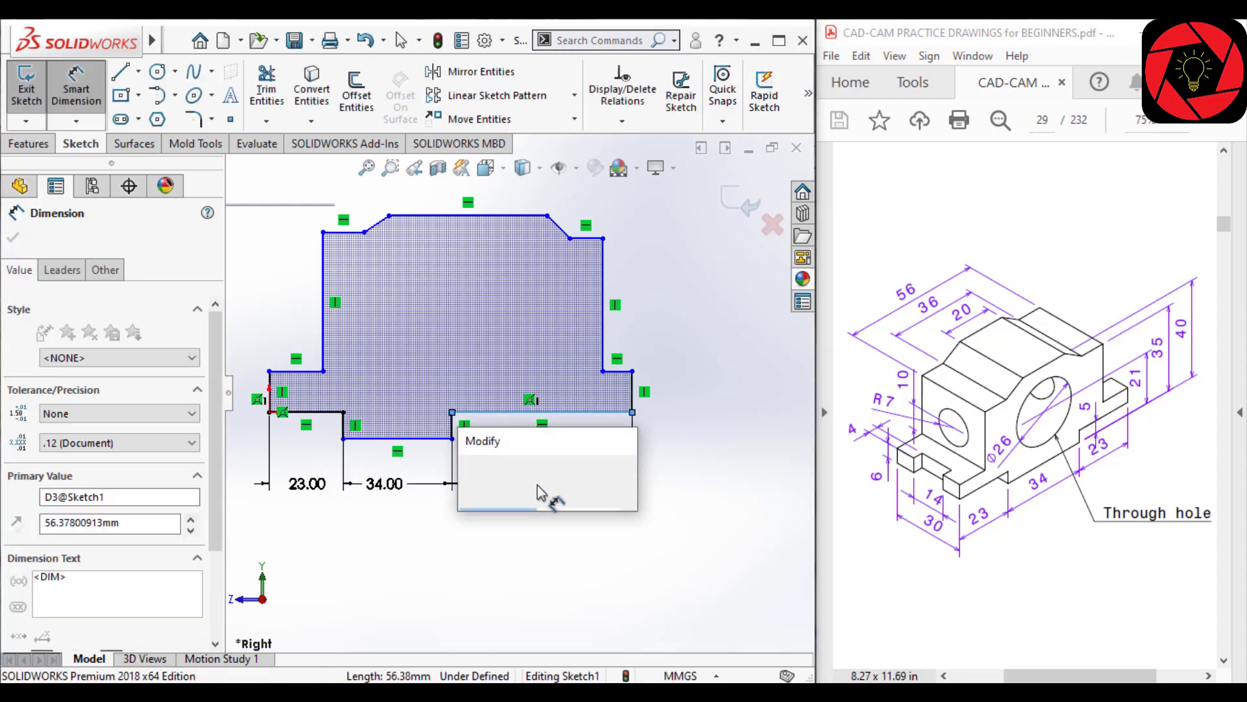
{"action": "type", "text": "23"}
{"action": "key", "text": "Return"}
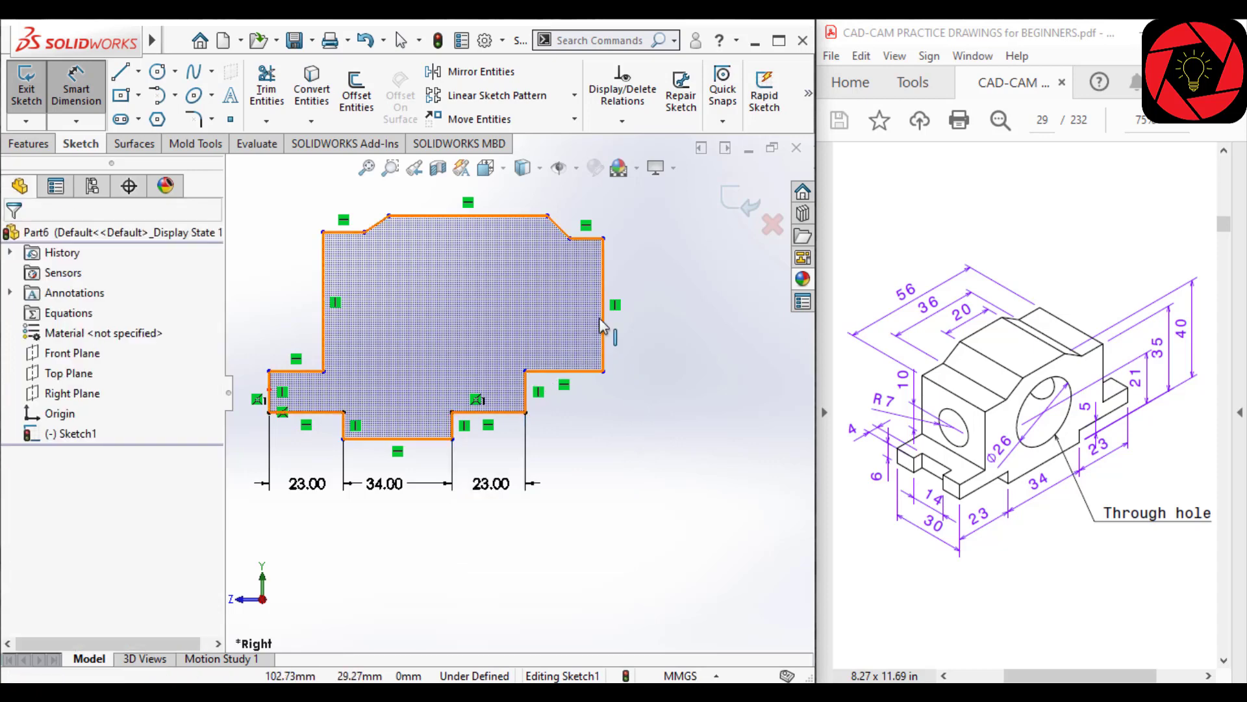
Move the profile's right wall inward over the right foot, and shift the right sloped line inward with it.
{"action": "left_click_drag", "start_coordinate": [602, 325], "coordinate": [490, 324]}
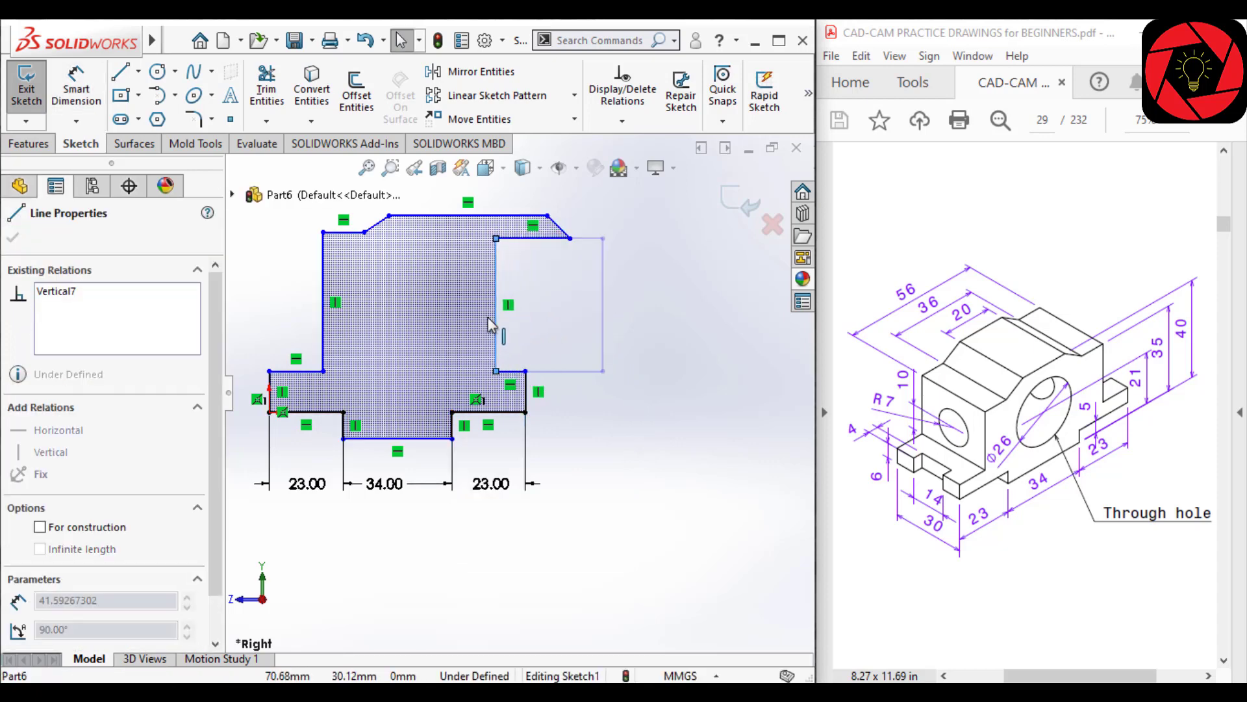
{"action": "left_click_drag", "start_coordinate": [558, 228], "coordinate": [450, 236]}
{"action": "scroll", "coordinate": [381, 301], "scroll_direction": "up", "scroll_amount": 2}
{"action": "scroll", "coordinate": [365, 309], "scroll_direction": "down", "scroll_amount": 4}
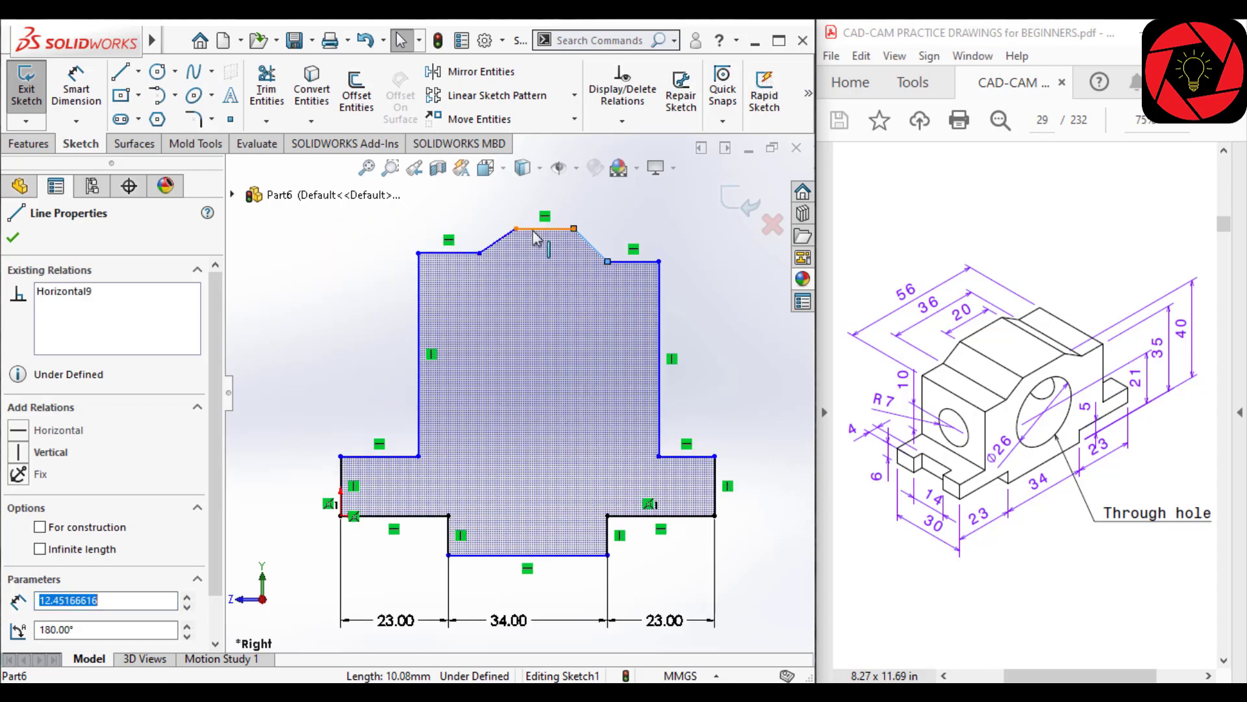
Reposition the raised top edge and the profile's upper-left corner to roughly balance the shape above the feet.
{"action": "left_click_drag", "start_coordinate": [536, 237], "coordinate": [495, 239]}
{"action": "left_click", "coordinate": [703, 398]}
{"action": "scroll", "coordinate": [719, 395], "scroll_direction": "up", "scroll_amount": 2}
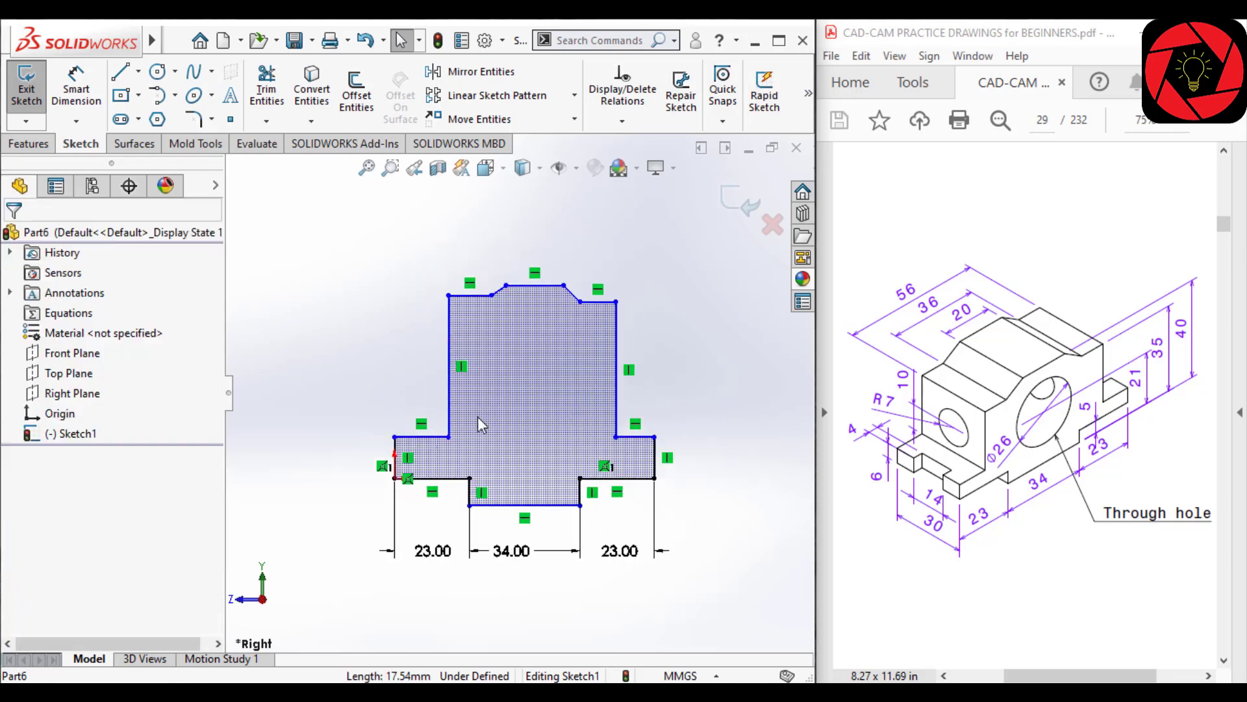
{"action": "scroll", "coordinate": [477, 416], "scroll_direction": "down", "scroll_amount": 1}
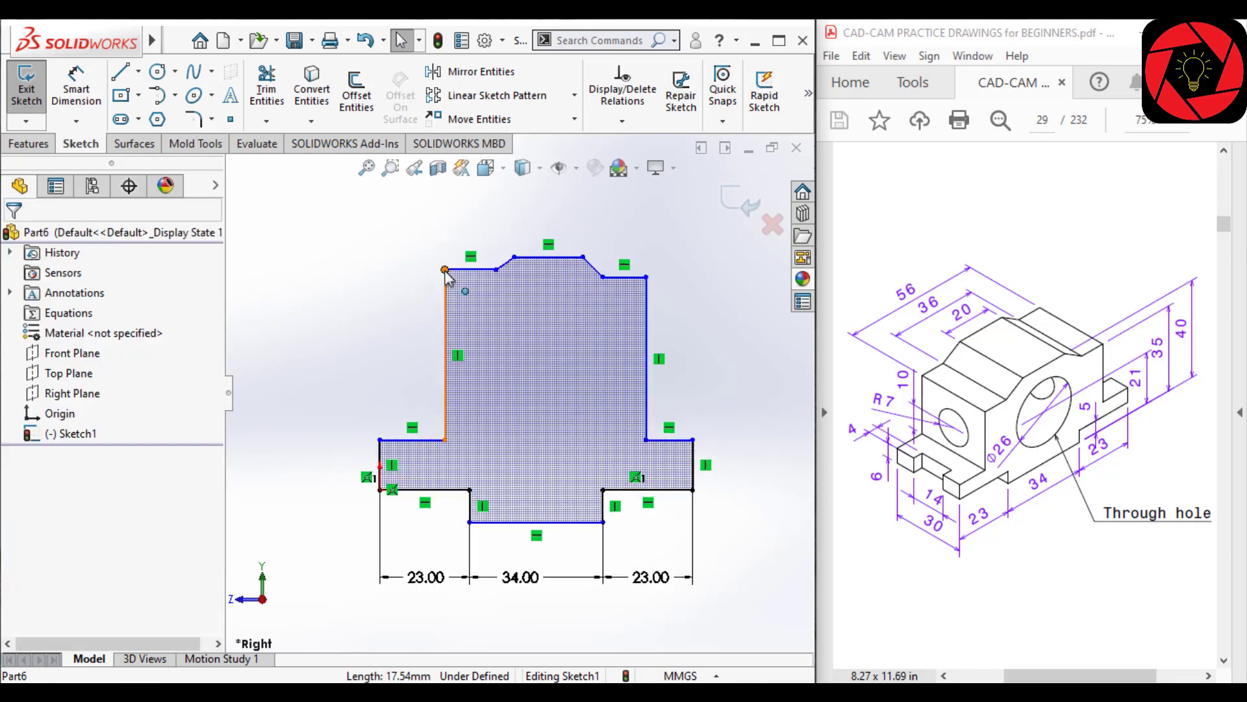
{"action": "mouse_move", "coordinate": [445, 269]}
{"action": "left_mouse_down"}
{"action": "mouse_move", "coordinate": [445, 286]}
{"action": "mouse_move", "coordinate": [443, 275]}
{"action": "left_mouse_up"}
{"action": "left_click", "coordinate": [779, 364]}
{"action": "scroll", "coordinate": [649, 404], "scroll_direction": "up", "scroll_amount": 1}
{"action": "scroll", "coordinate": [563, 467], "scroll_direction": "down", "scroll_amount": 3}
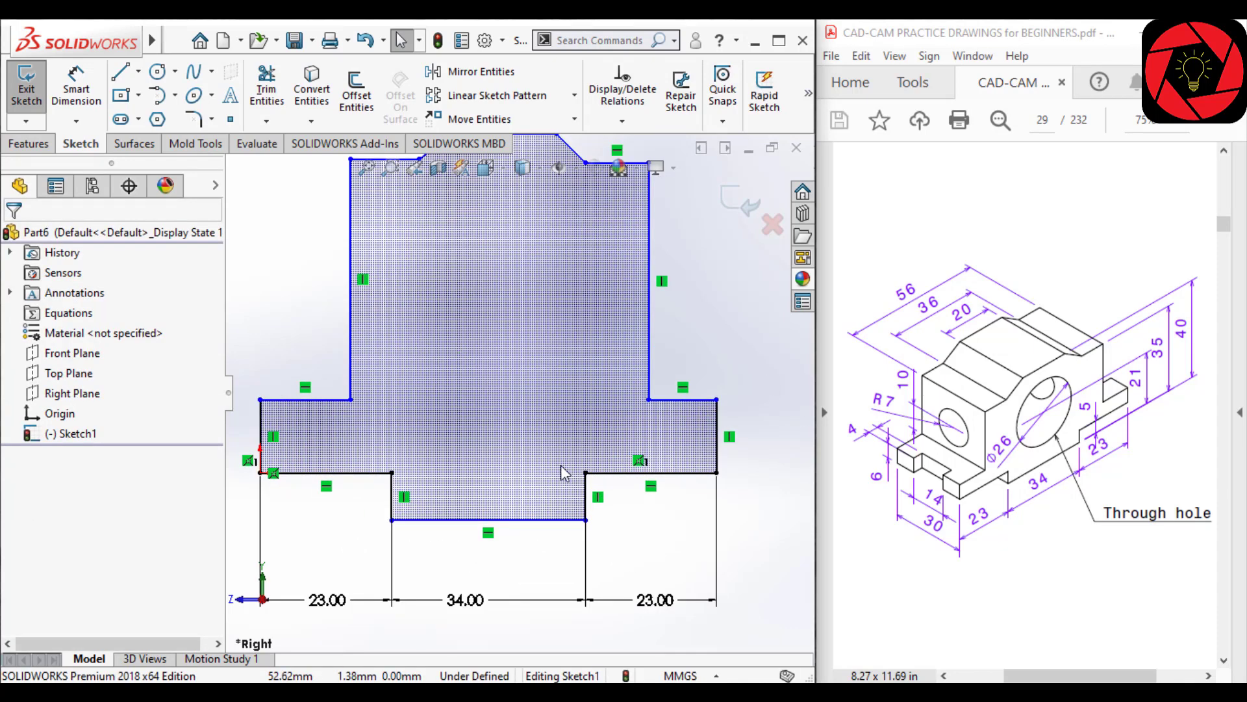
{"action": "scroll", "coordinate": [561, 465], "scroll_direction": "up", "scroll_amount": 2}
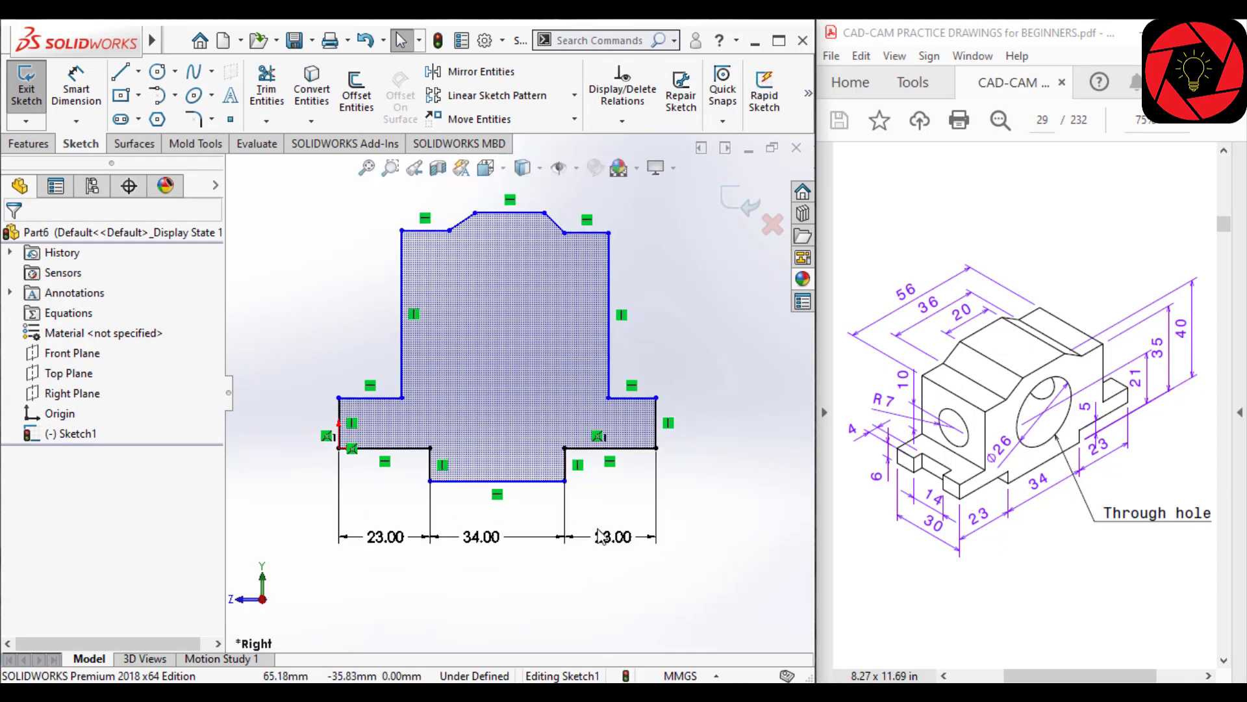
Dimension the left foot's vertical end edge to 6 mm with Smart Dimension.
{"action": "right_click_drag", "start_coordinate": [598, 530], "coordinate": [599, 460]}
{"action": "left_click", "coordinate": [326, 422]}
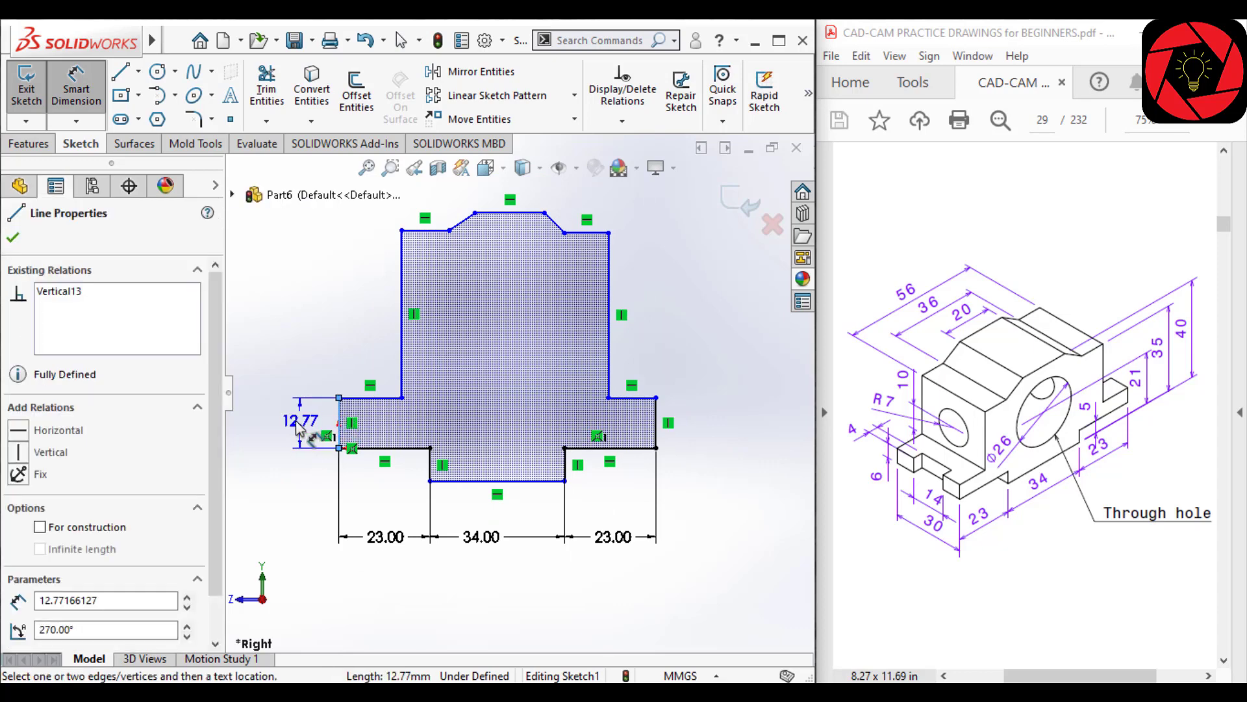
{"action": "left_click", "coordinate": [290, 428]}
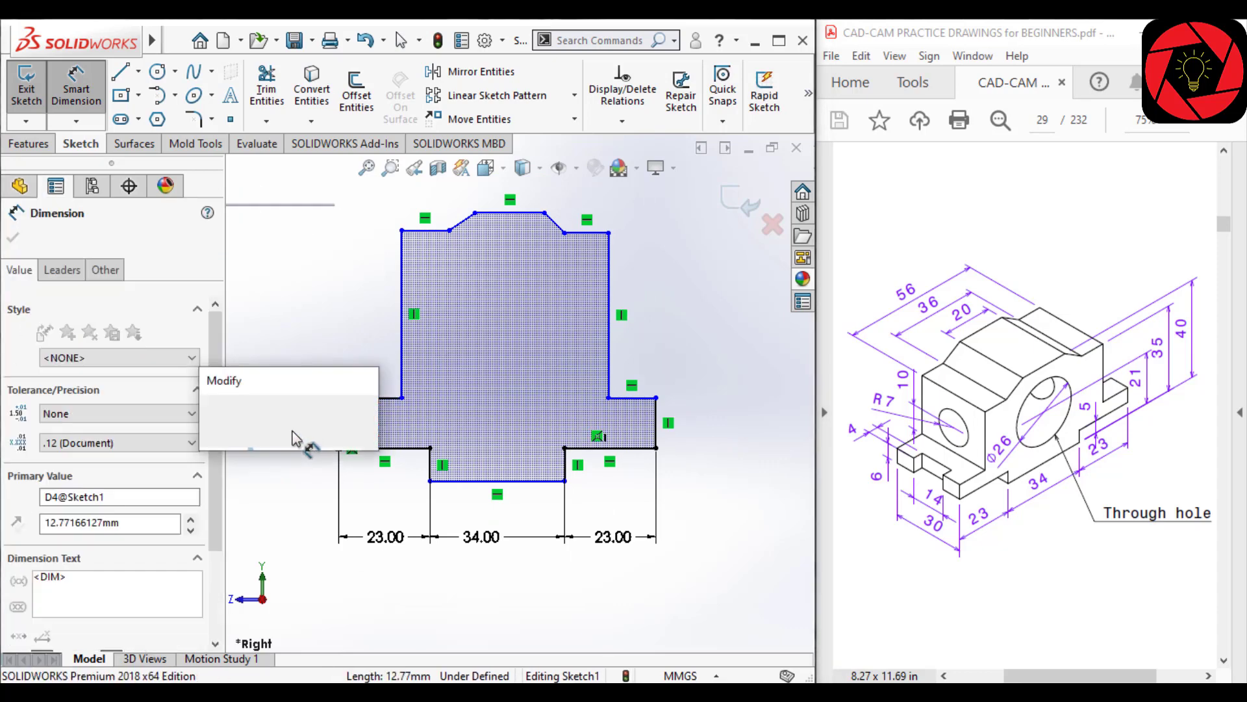
{"action": "key", "text": "Return"}
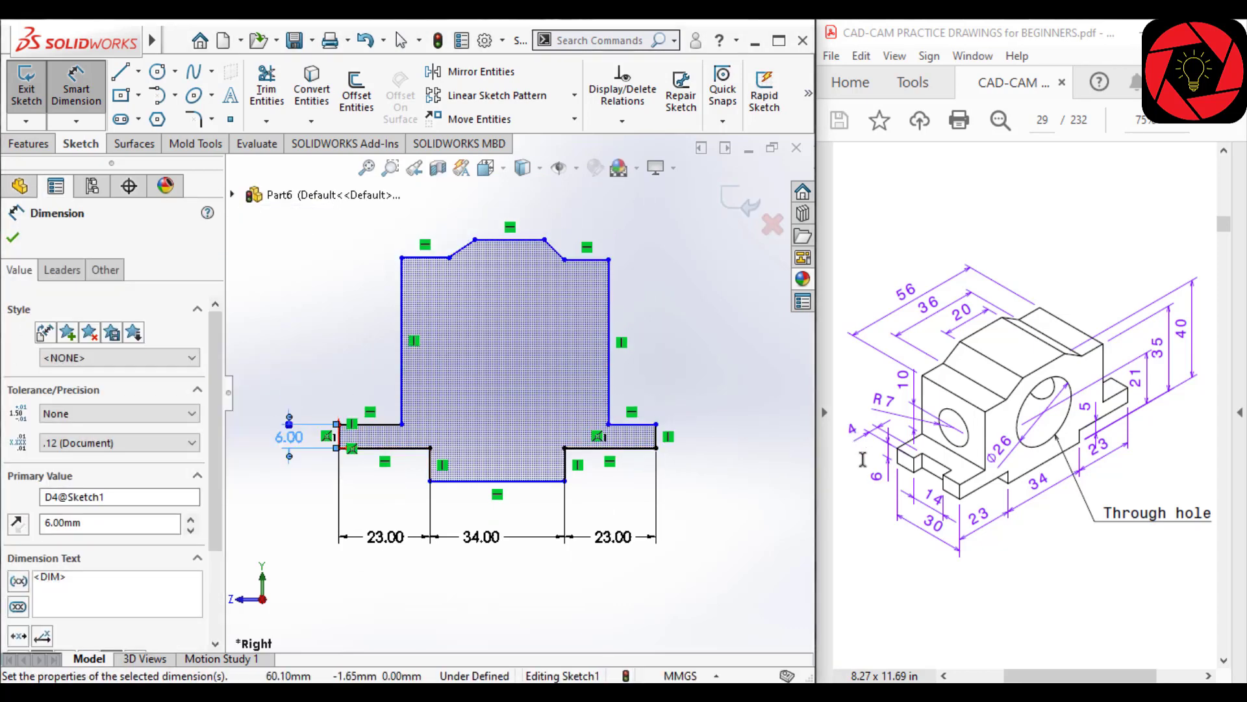
Dimension the vertical distance between the right foot's underside and the lowest horizontal edge to 5 mm.
{"action": "left_click", "coordinate": [590, 454]}
{"action": "left_click", "coordinate": [557, 481]}
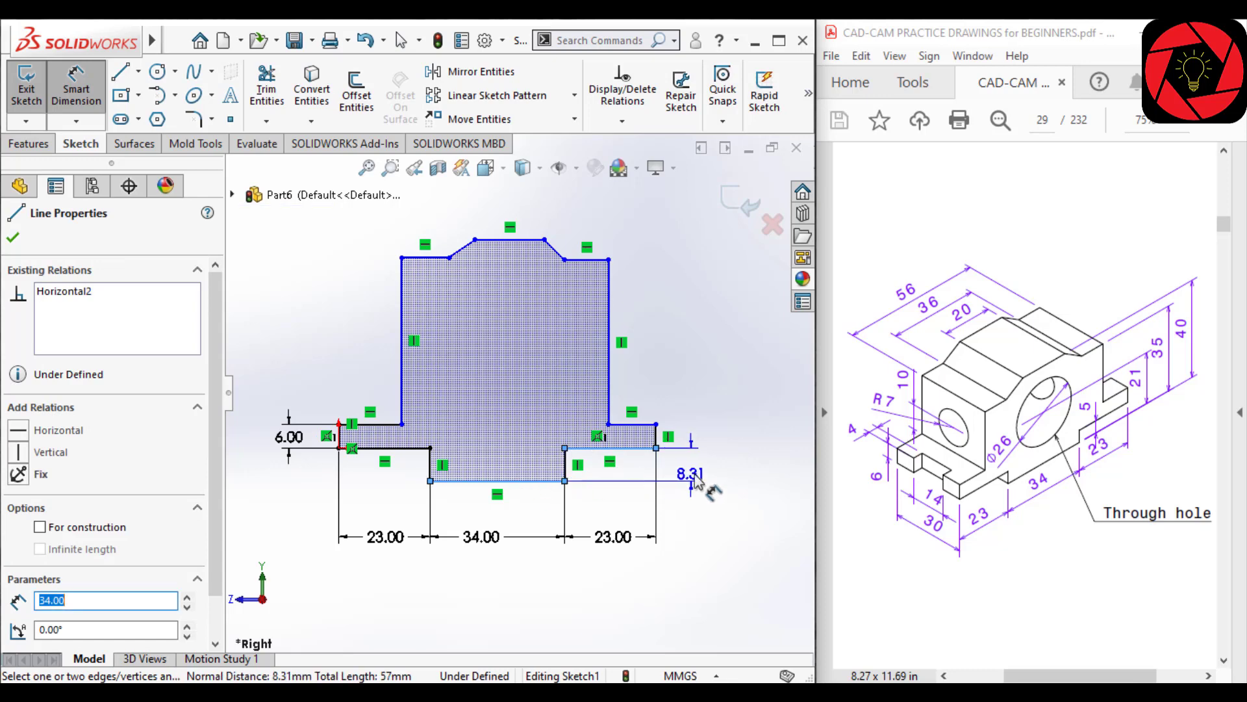
{"action": "left_click", "coordinate": [710, 470]}
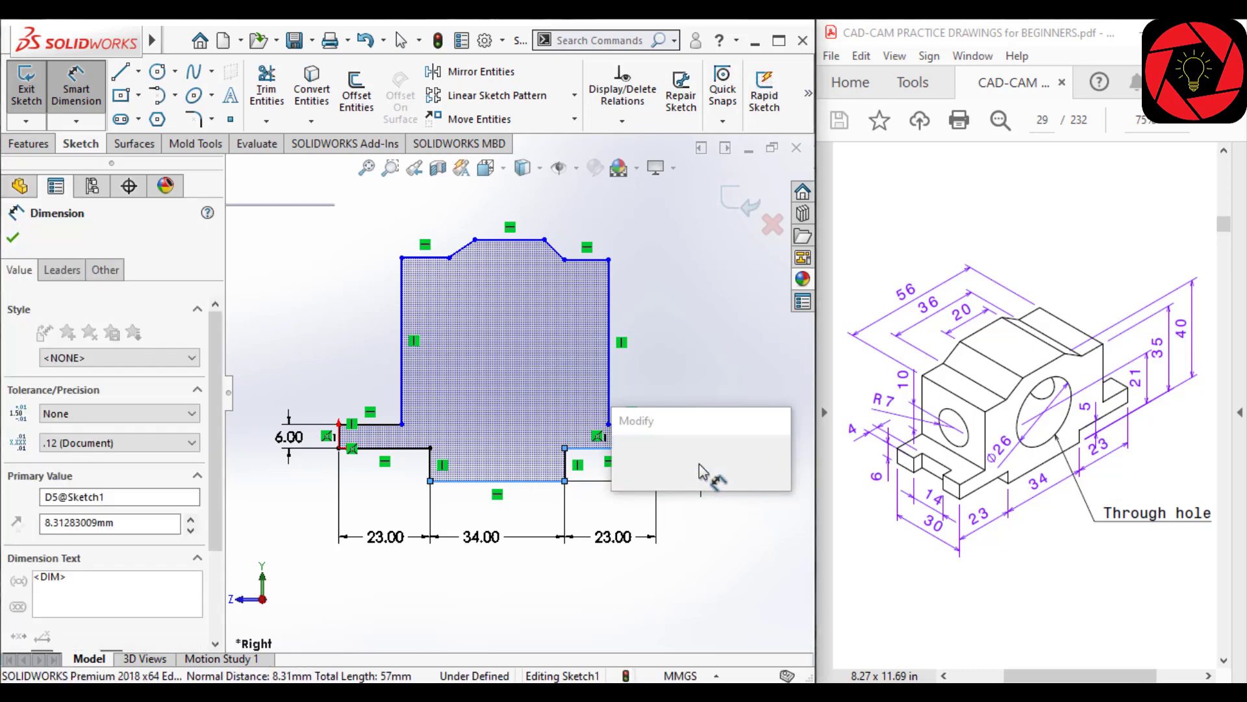
{"action": "type", "text": "5"}
{"action": "key", "text": "Return"}
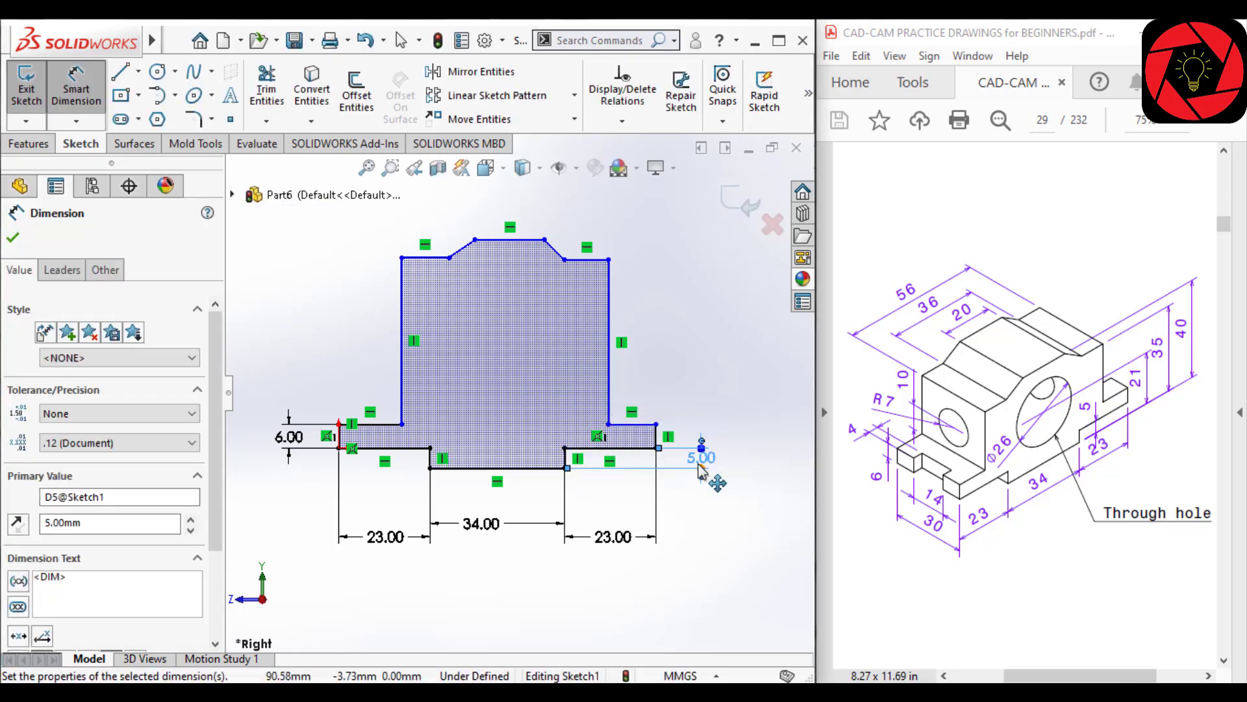
Dimension the height from the lowest horizontal edge to the right shoulder line to 35 mm.
{"action": "scroll", "coordinate": [545, 415], "scroll_direction": "down", "scroll_amount": 2}
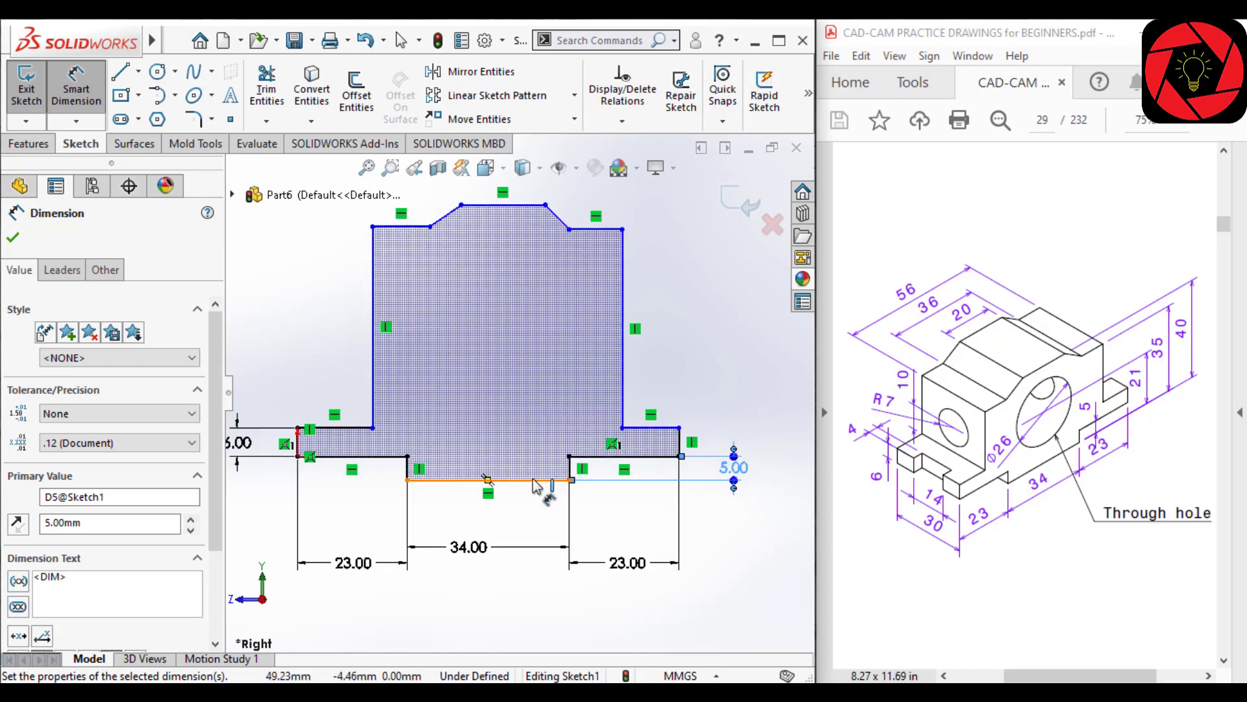
{"action": "left_click", "coordinate": [541, 482]}
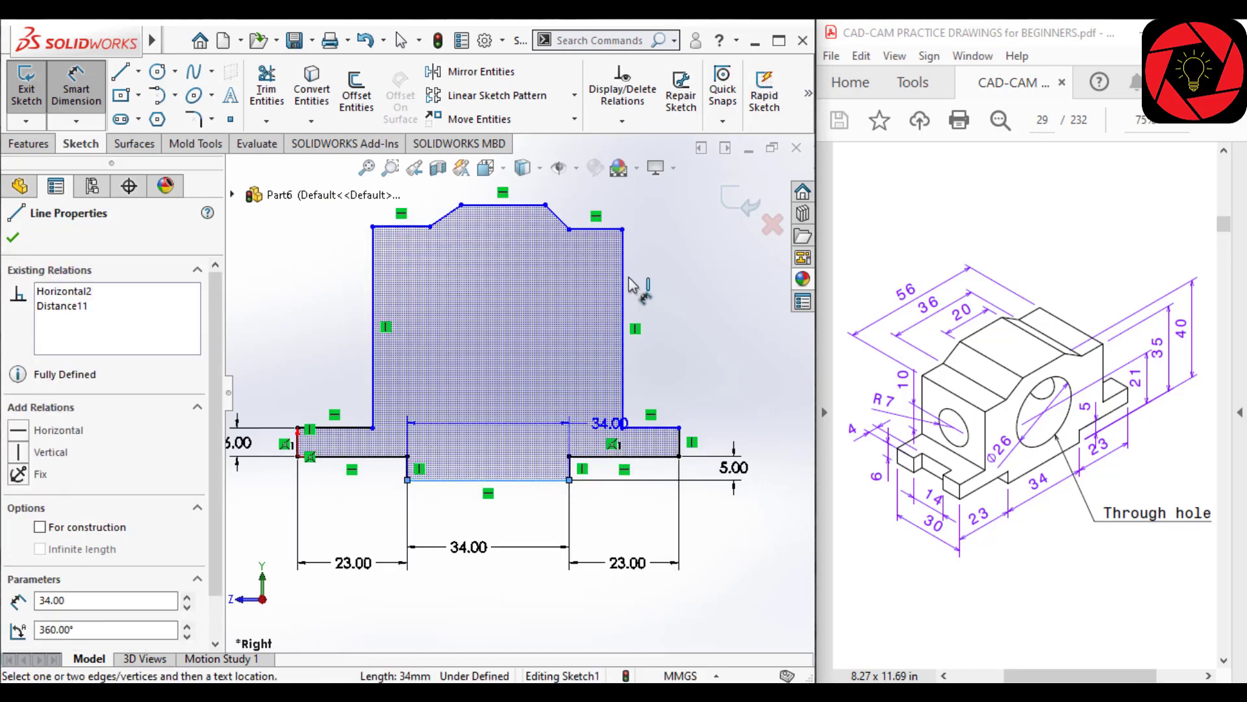
{"action": "left_click", "coordinate": [596, 230]}
{"action": "left_click", "coordinate": [771, 327]}
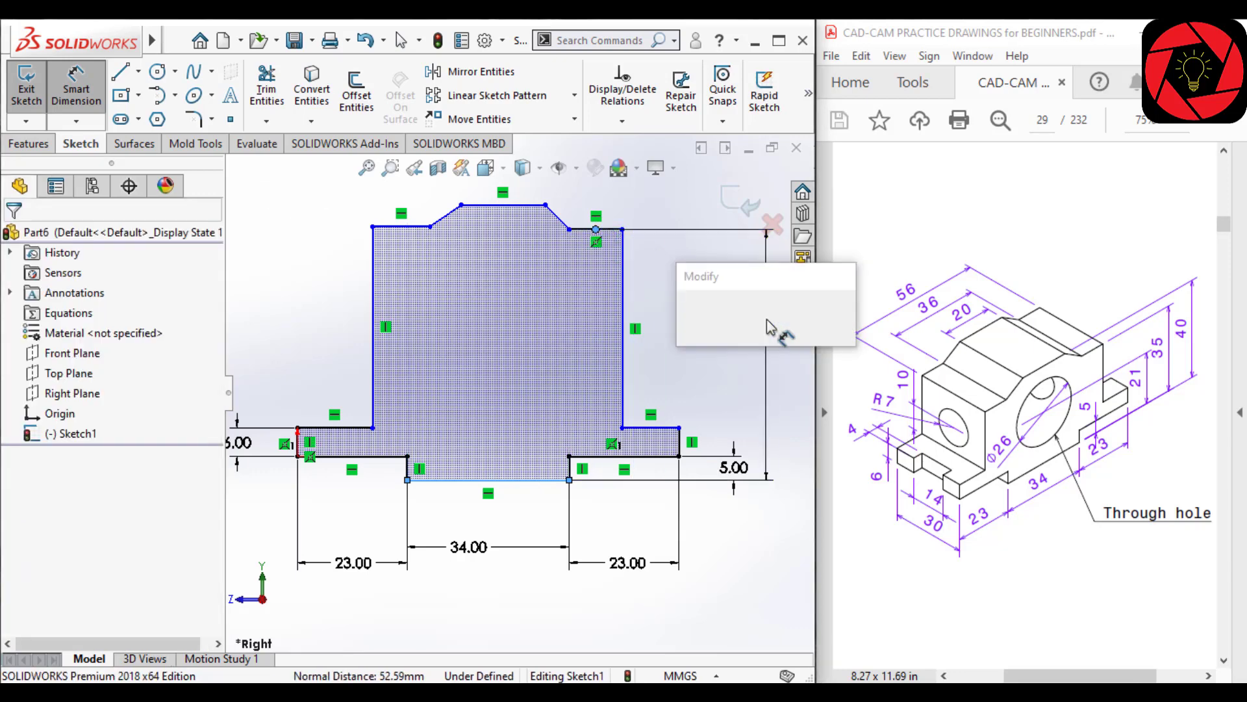
{"action": "type", "text": "35"}
{"action": "key", "text": "Return"}
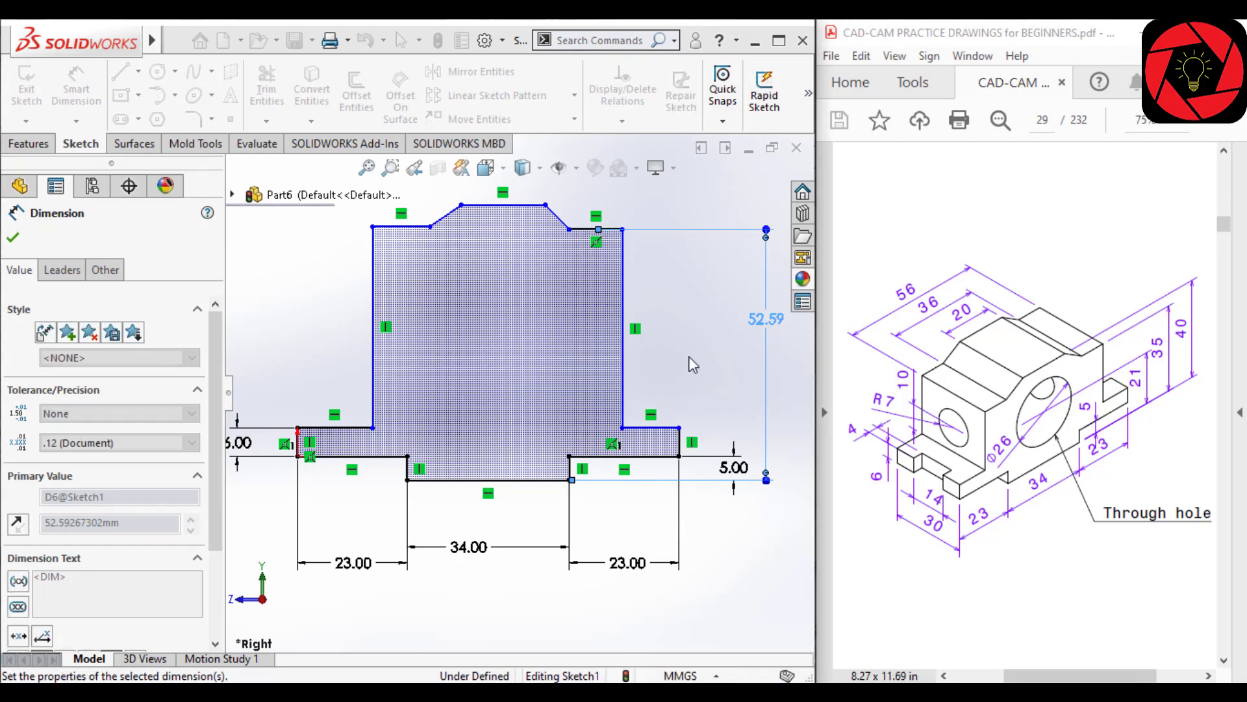
Dimension the overall height from the lowest horizontal edge to the raised top edge to 40 mm.
{"action": "scroll", "coordinate": [685, 404], "scroll_direction": "down", "scroll_amount": 2}
{"action": "scroll", "coordinate": [684, 406], "scroll_direction": "up", "scroll_amount": 2}
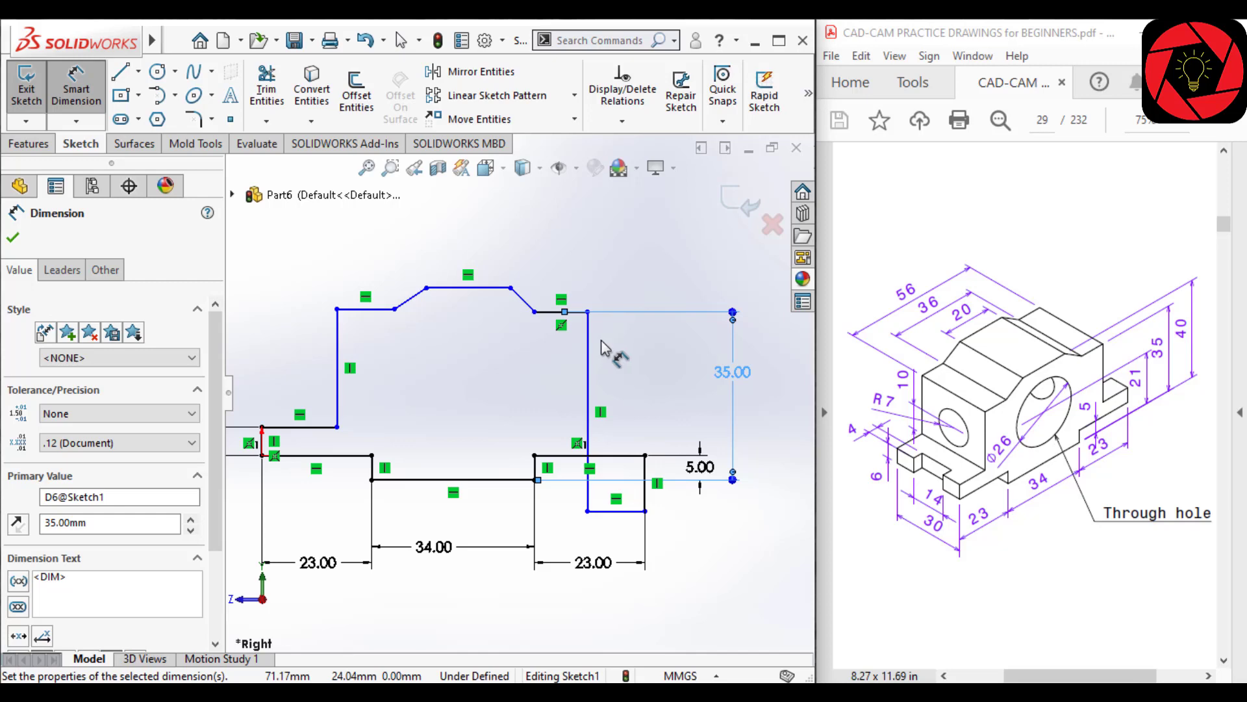
{"action": "left_click", "coordinate": [479, 289]}
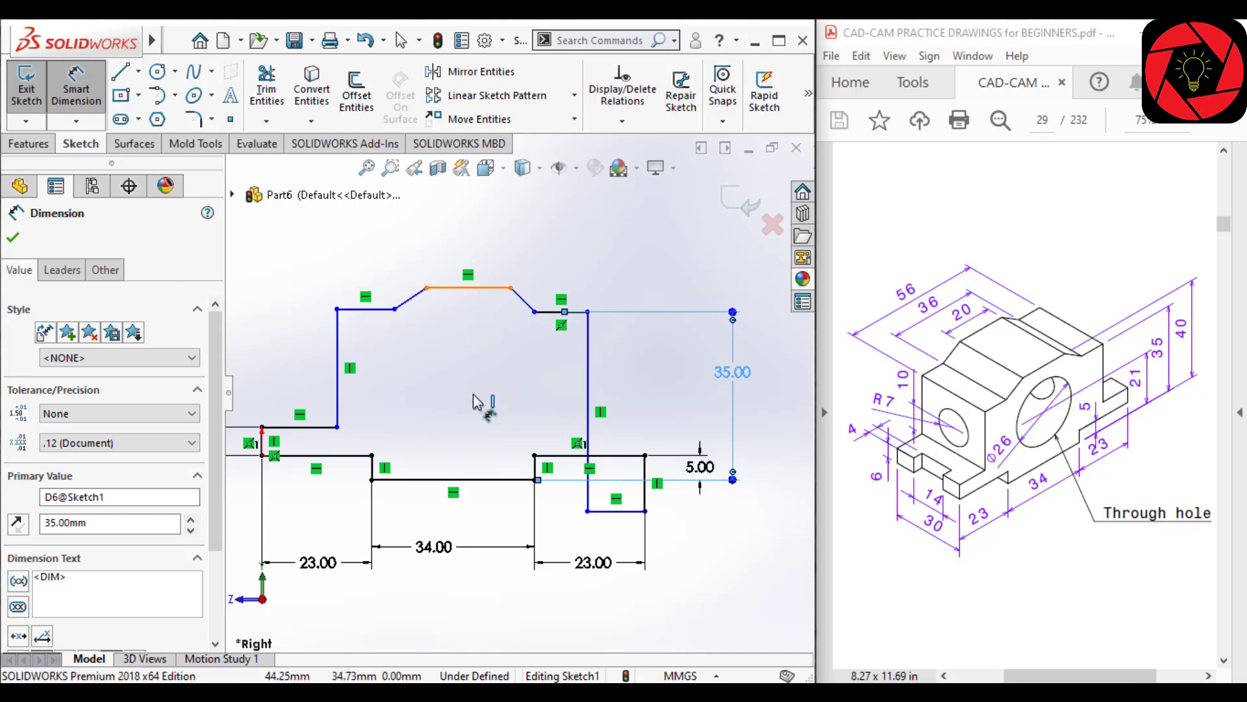
{"action": "left_click", "coordinate": [489, 481]}
{"action": "left_click", "coordinate": [781, 397]}
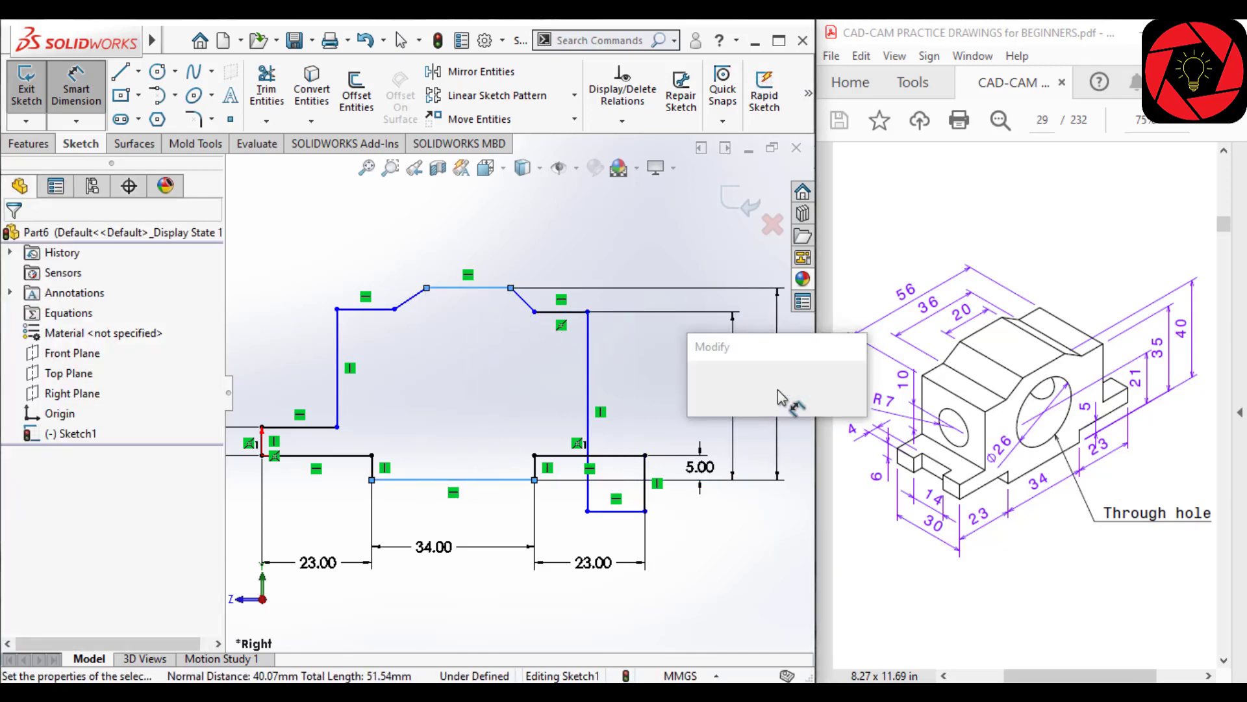
{"action": "type", "text": "40.00mm"}
{"action": "key", "text": "Return"}
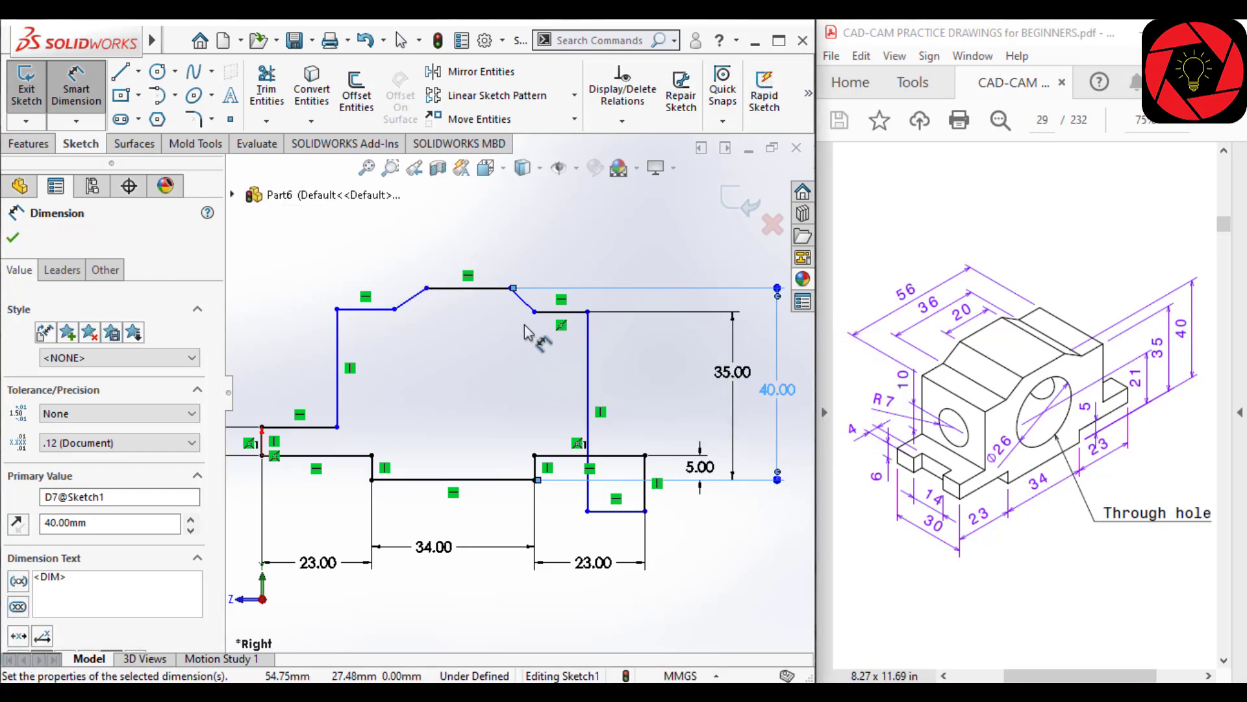
Dimension the raised top edge's length to 20 mm.
{"action": "left_click", "coordinate": [482, 273]}
{"action": "left_click", "coordinate": [482, 265]}
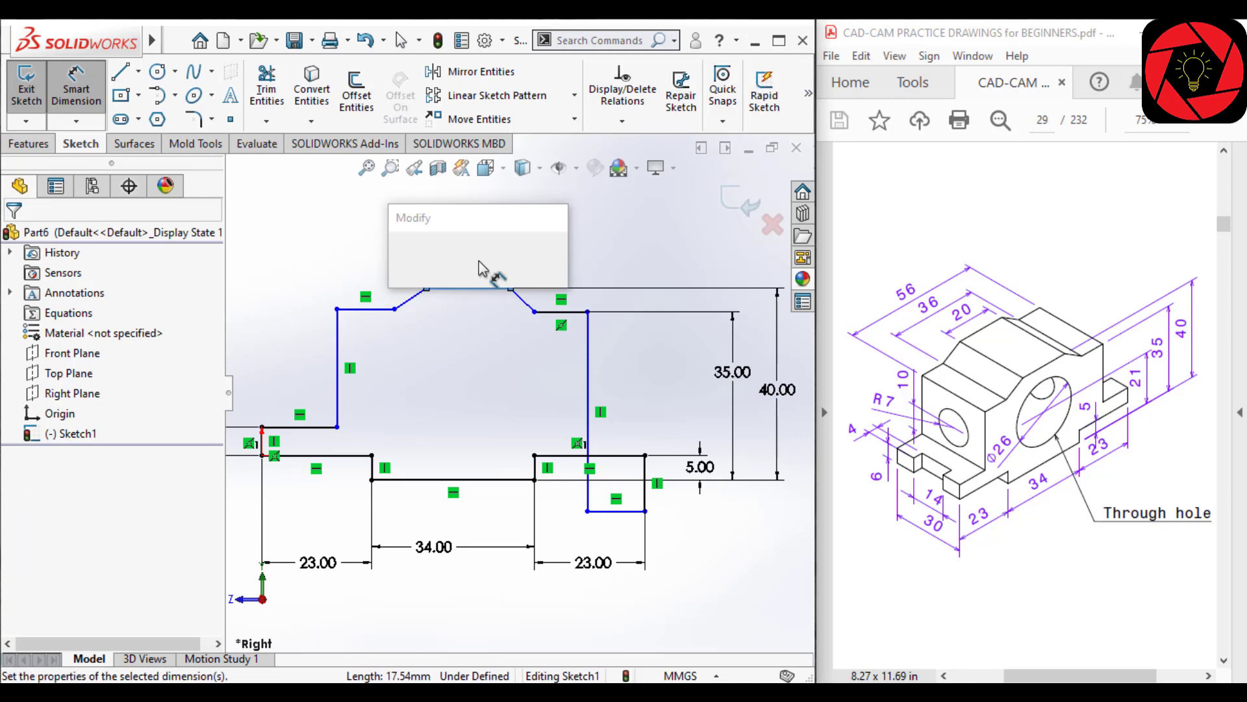
{"action": "type", "text": "20"}
{"action": "key", "text": "Return"}
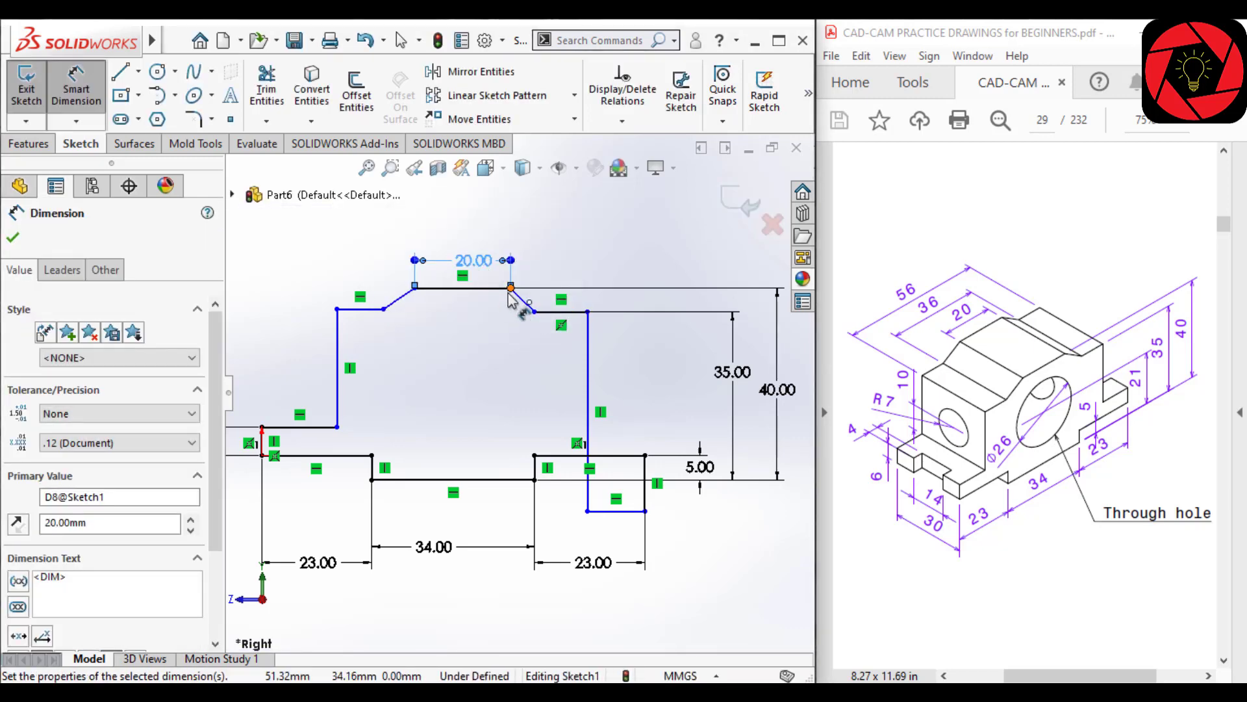
Dimension the horizontal distance between the lower ends of the two sloped lines to 36 mm.
{"action": "left_click", "coordinate": [534, 312]}
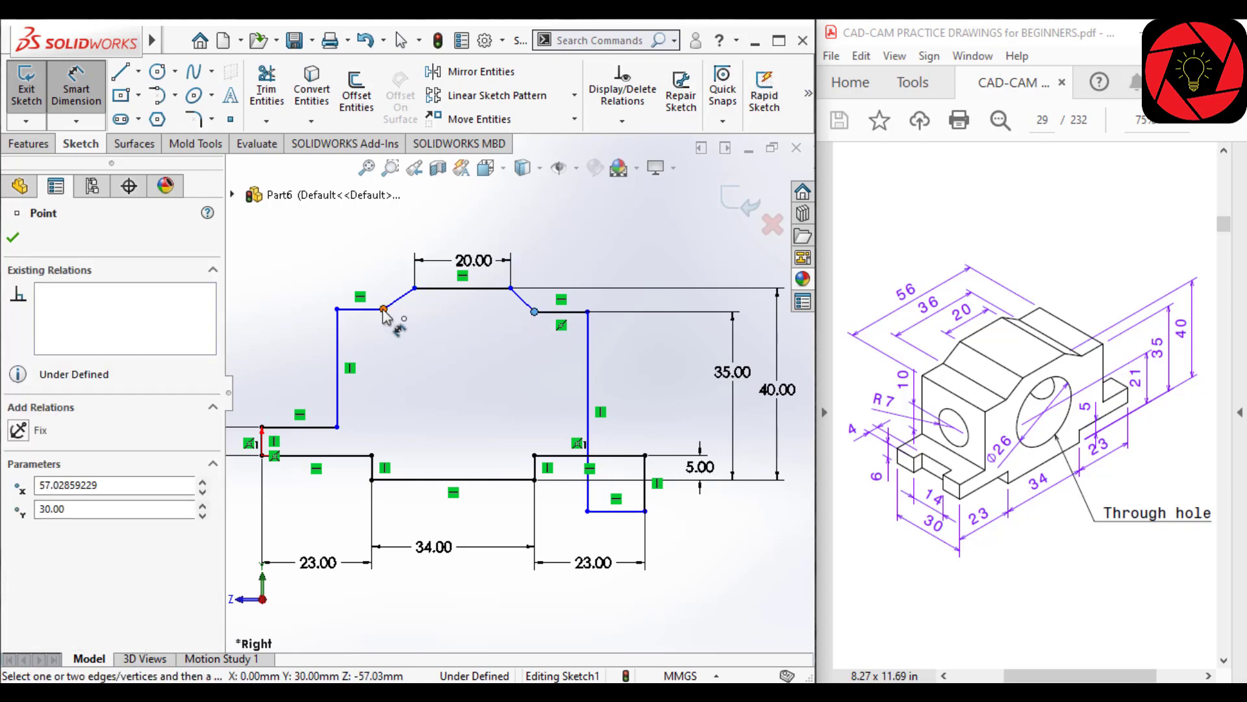
{"action": "left_click", "coordinate": [384, 308]}
{"action": "left_click", "coordinate": [467, 228]}
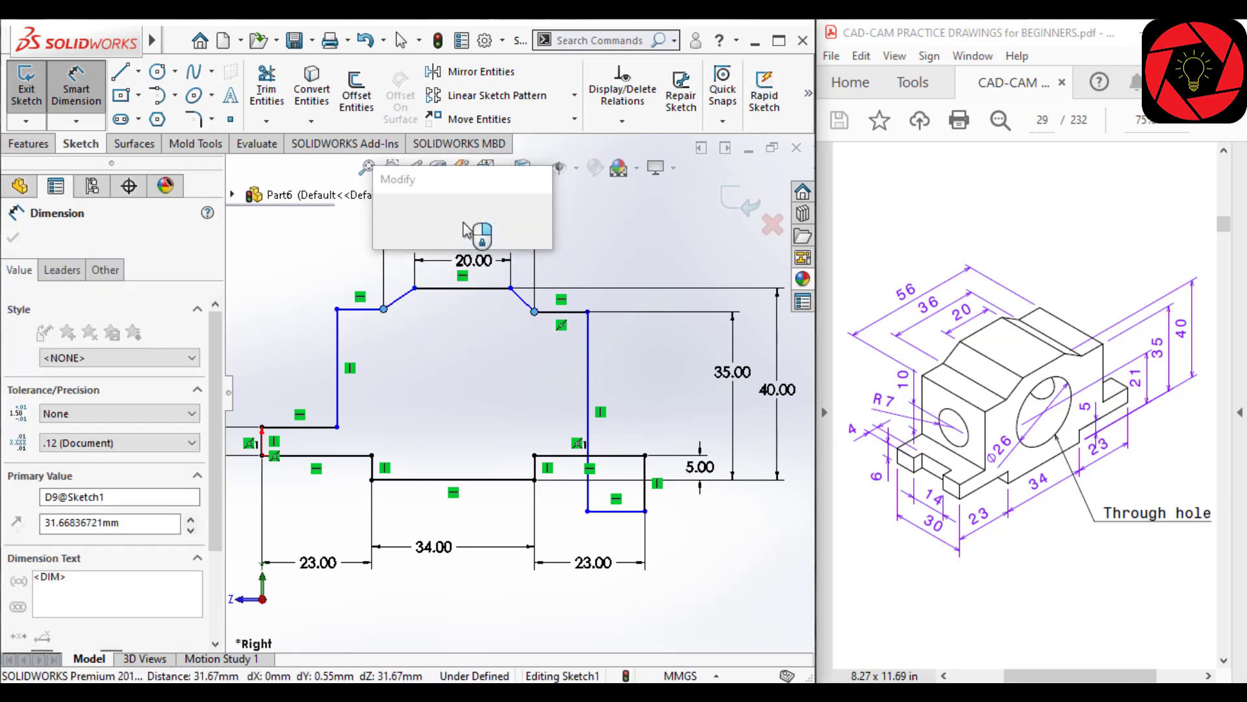
{"action": "type", "text": "36"}
{"action": "key", "text": "Return"}
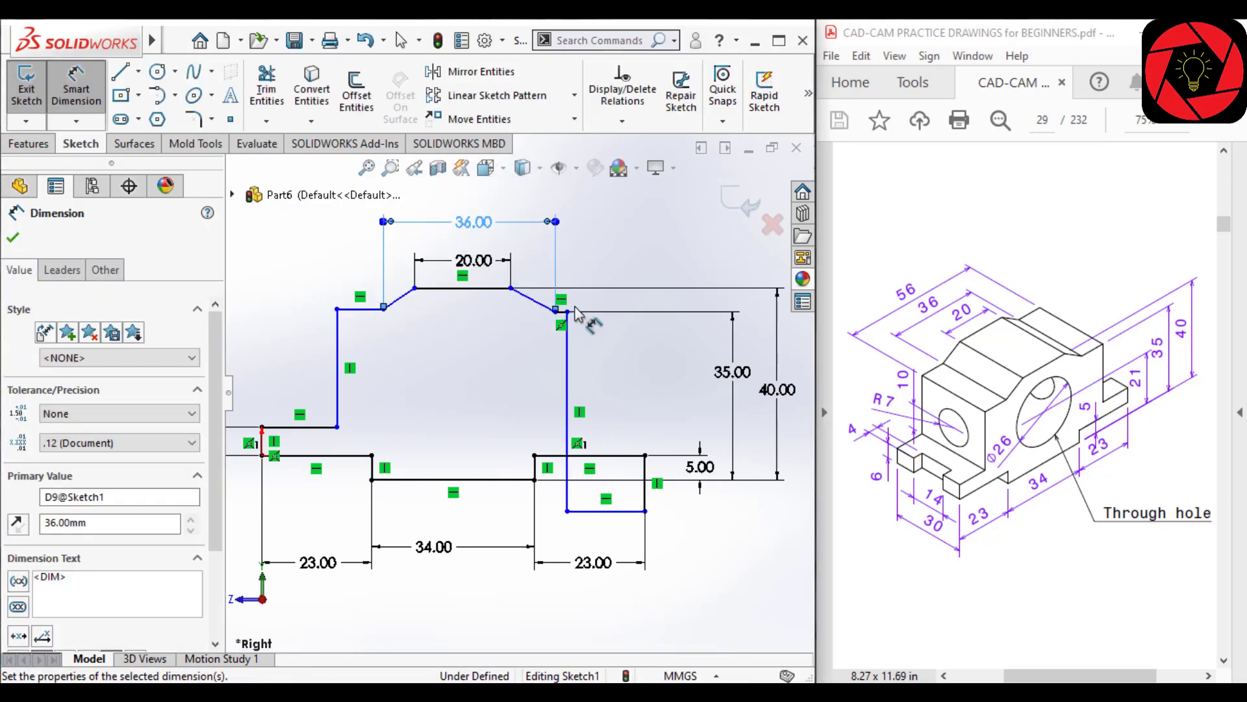
Dimension the horizontal distance between the outer corners of the two shoulders to 56 mm and finish dimensioning.
{"action": "scroll", "coordinate": [562, 331], "scroll_direction": "down", "scroll_amount": 2}
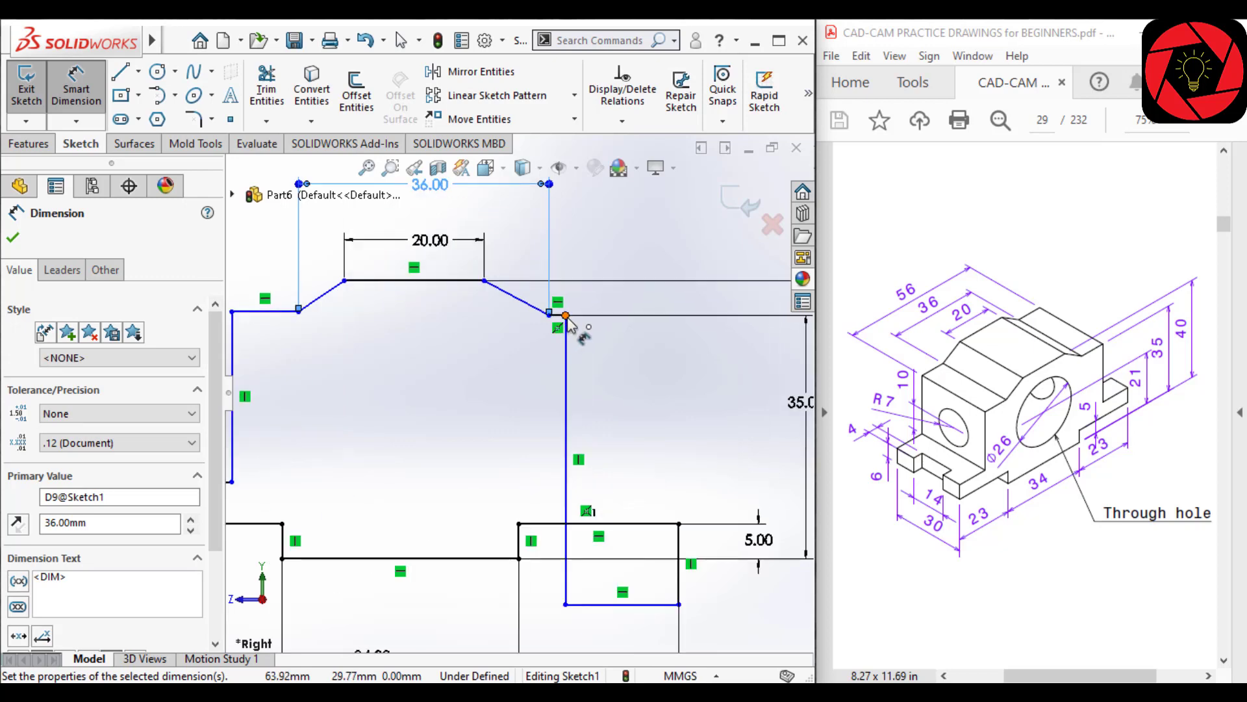
{"action": "left_click", "coordinate": [566, 317]}
{"action": "scroll", "coordinate": [527, 351], "scroll_direction": "up", "scroll_amount": 2}
{"action": "left_click", "coordinate": [316, 339]}
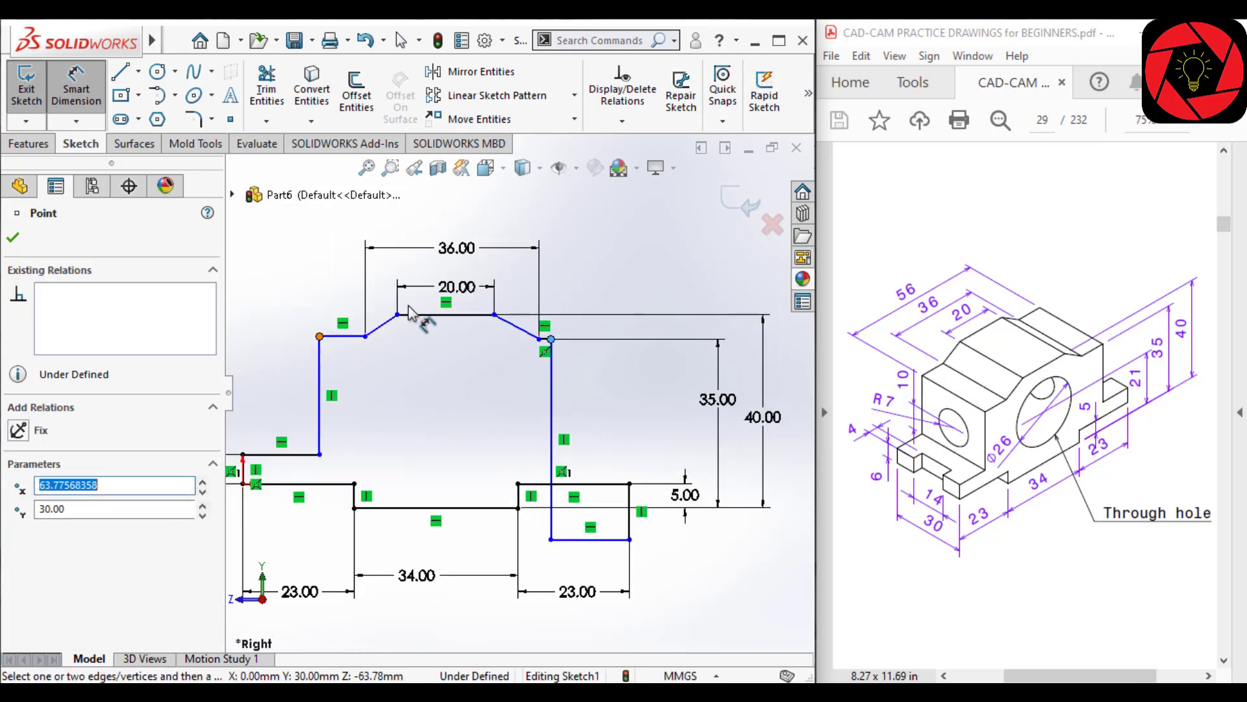
{"action": "left_click", "coordinate": [551, 338]}
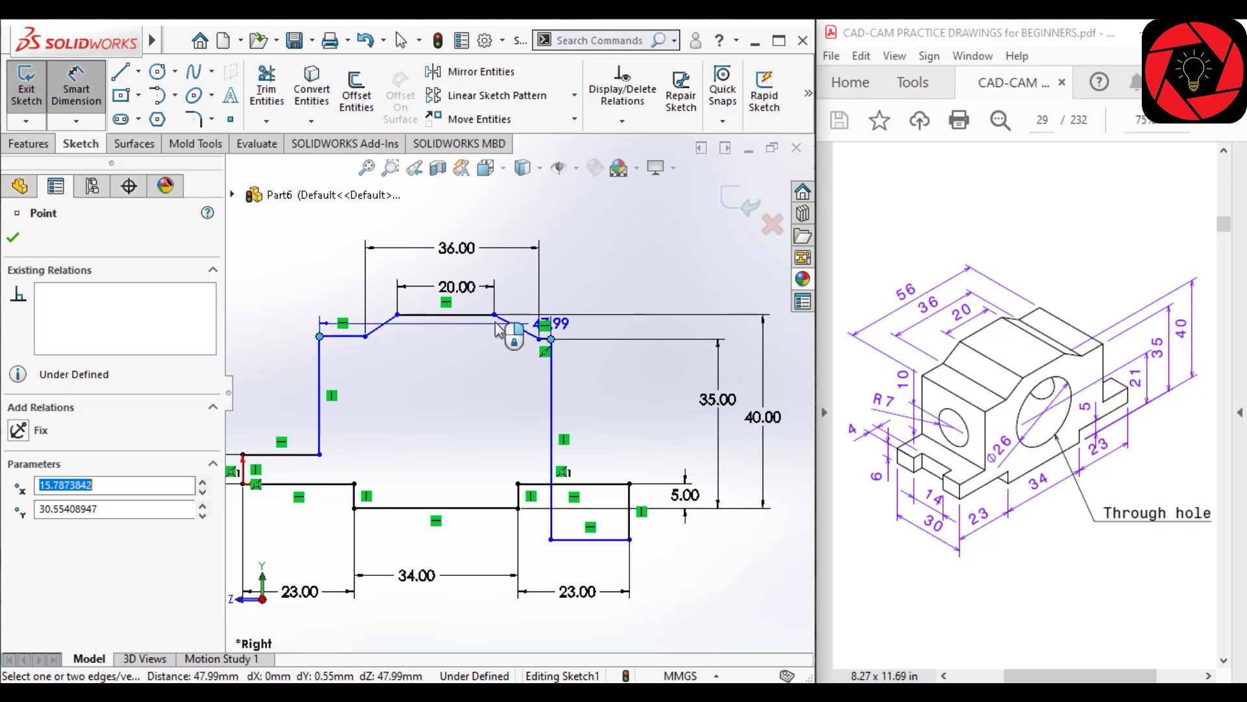
{"action": "left_click", "coordinate": [435, 216]}
{"action": "type", "text": "56"}
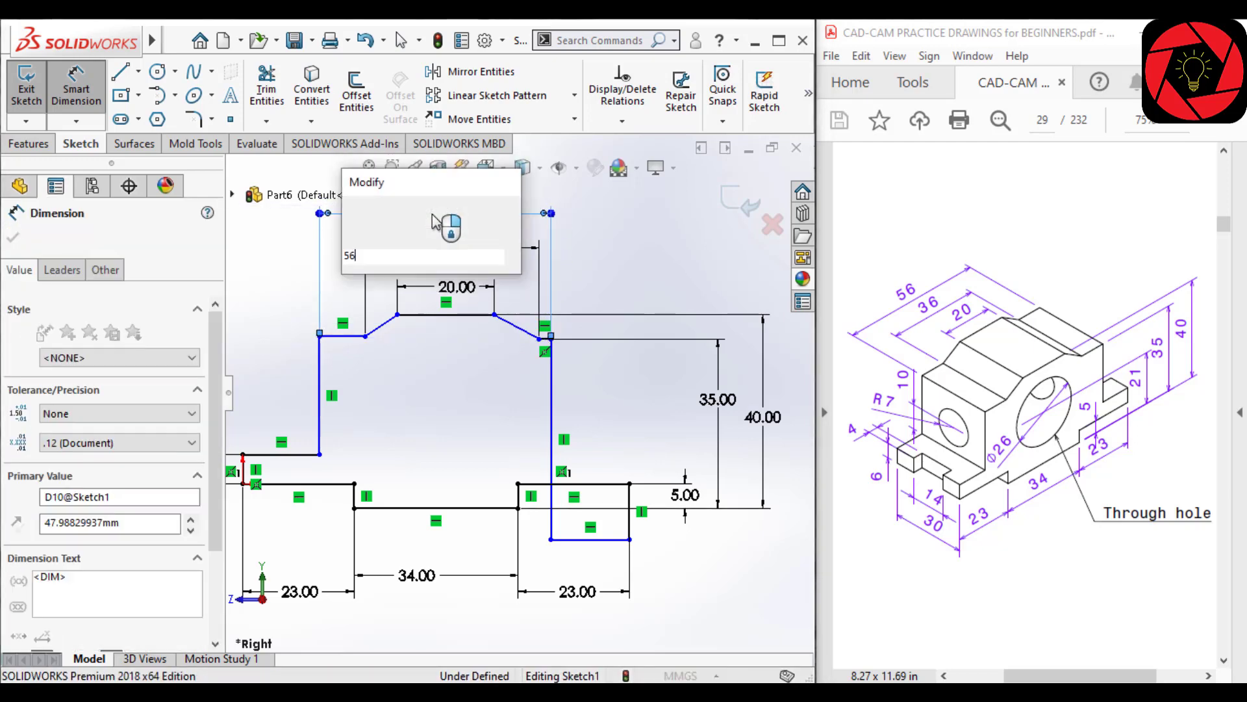
{"action": "key", "text": "Return"}
{"action": "scroll", "coordinate": [416, 341], "scroll_direction": "up", "scroll_amount": 1}
{"action": "scroll", "coordinate": [428, 355], "scroll_direction": "down", "scroll_amount": 2}
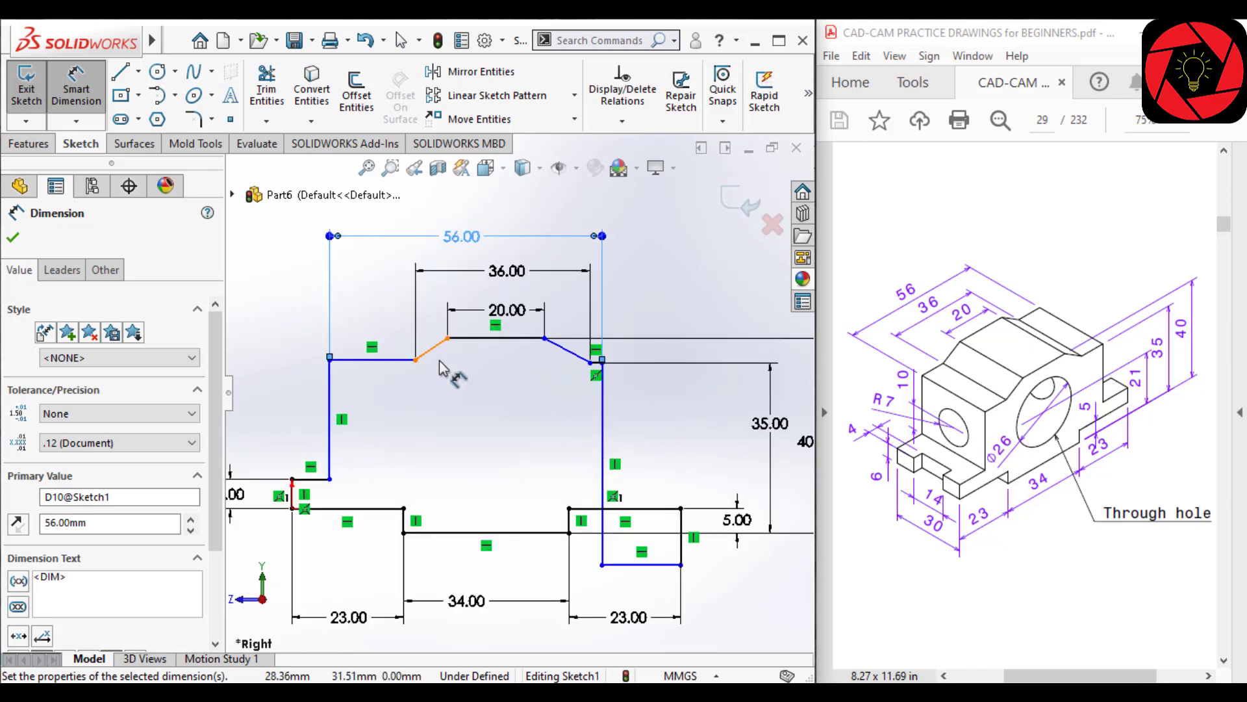
{"action": "key", "text": "Escape"}
Apply a vertical relation between the midpoint of the raised top edge and the midpoint of the 34 mm bottom edge.
{"action": "scroll", "coordinate": [479, 371], "scroll_direction": "up", "scroll_amount": 1}
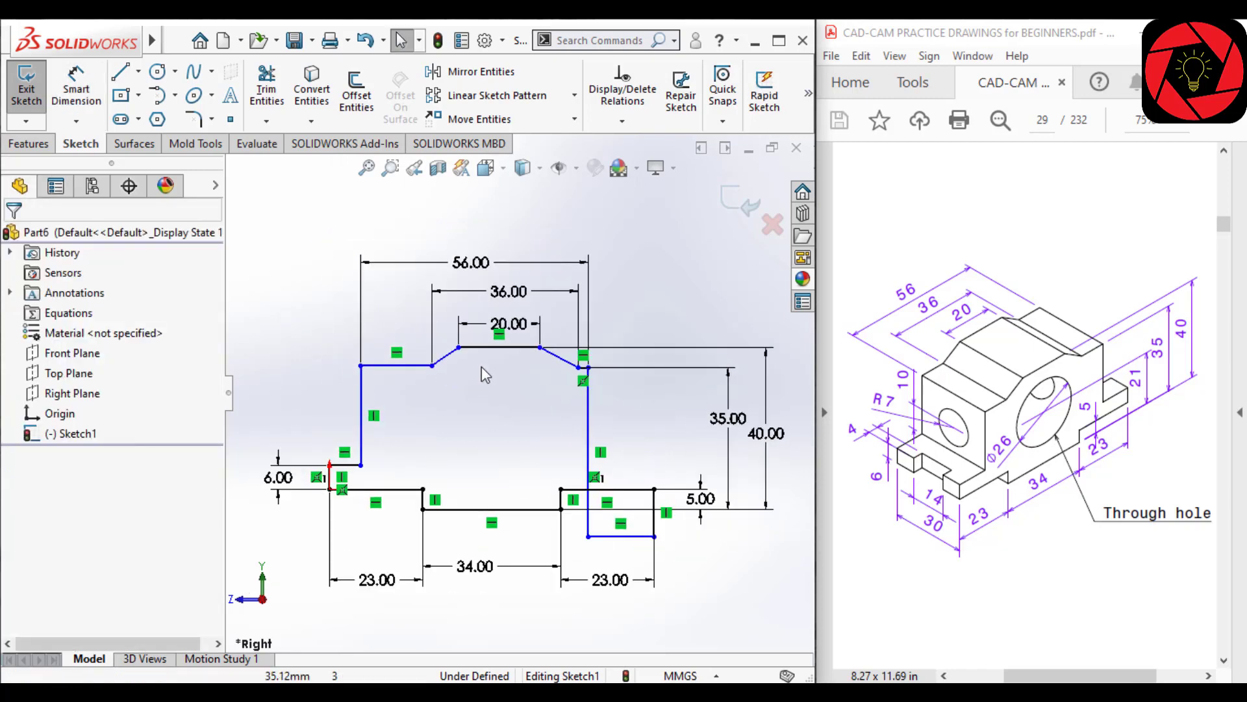
{"action": "scroll", "coordinate": [481, 367], "scroll_direction": "down", "scroll_amount": 1}
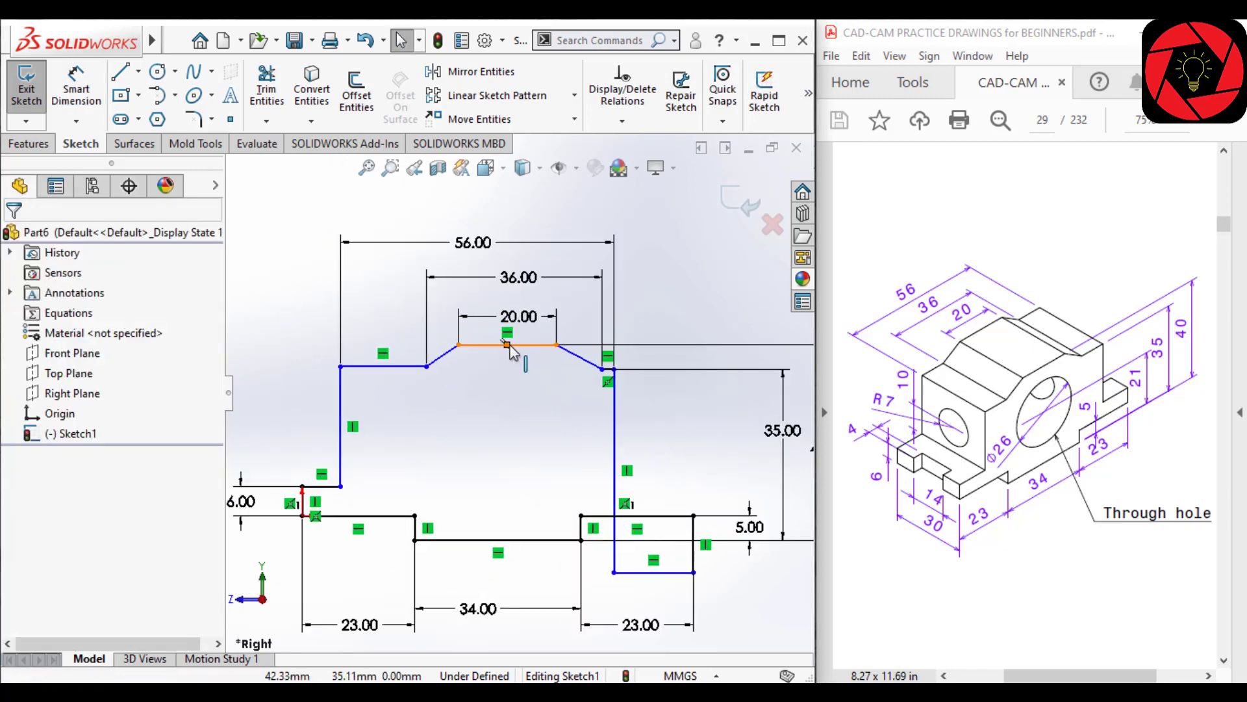
{"action": "left_click", "coordinate": [507, 344]}
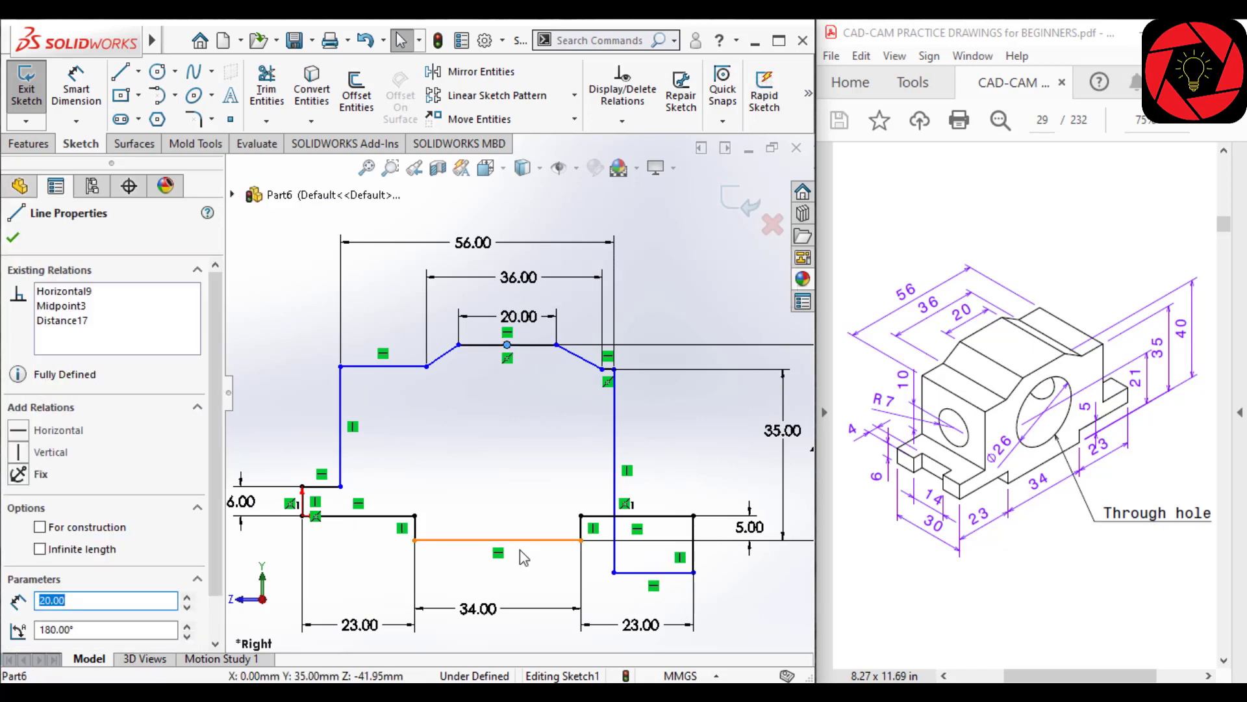
{"action": "left_click", "coordinate": [497, 540], "text": "ctrl"}
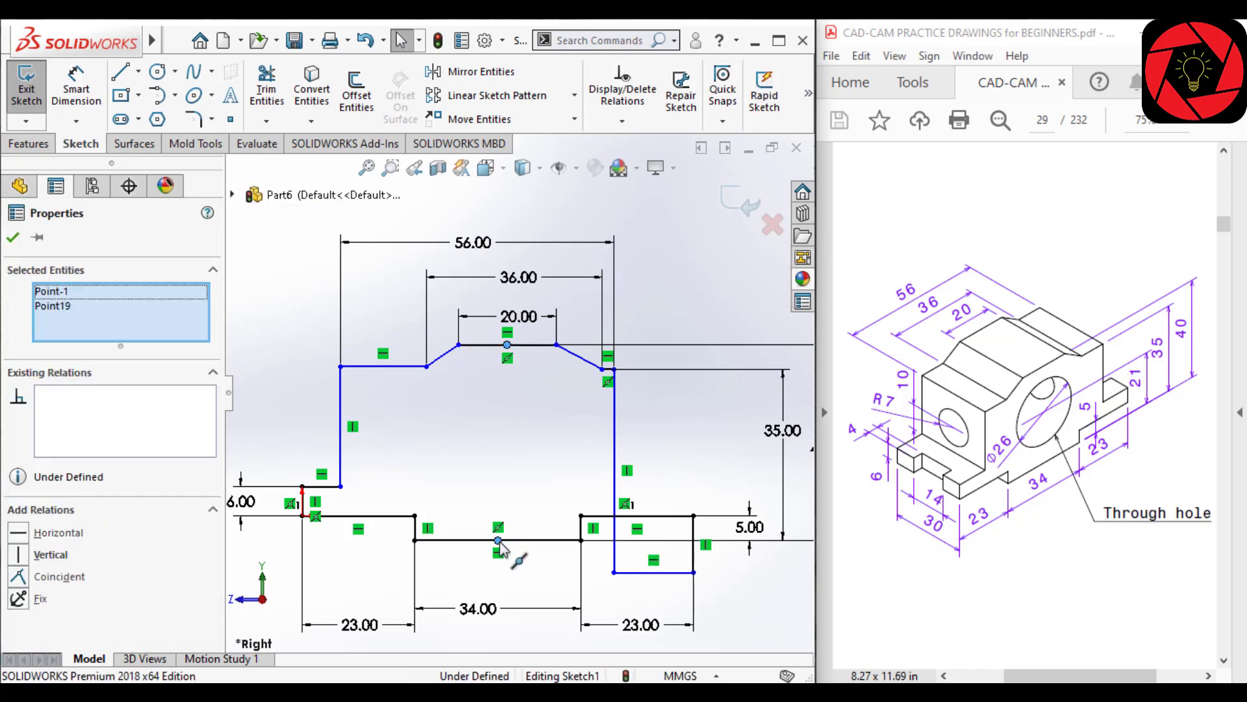
{"action": "left_click", "coordinate": [580, 459]}
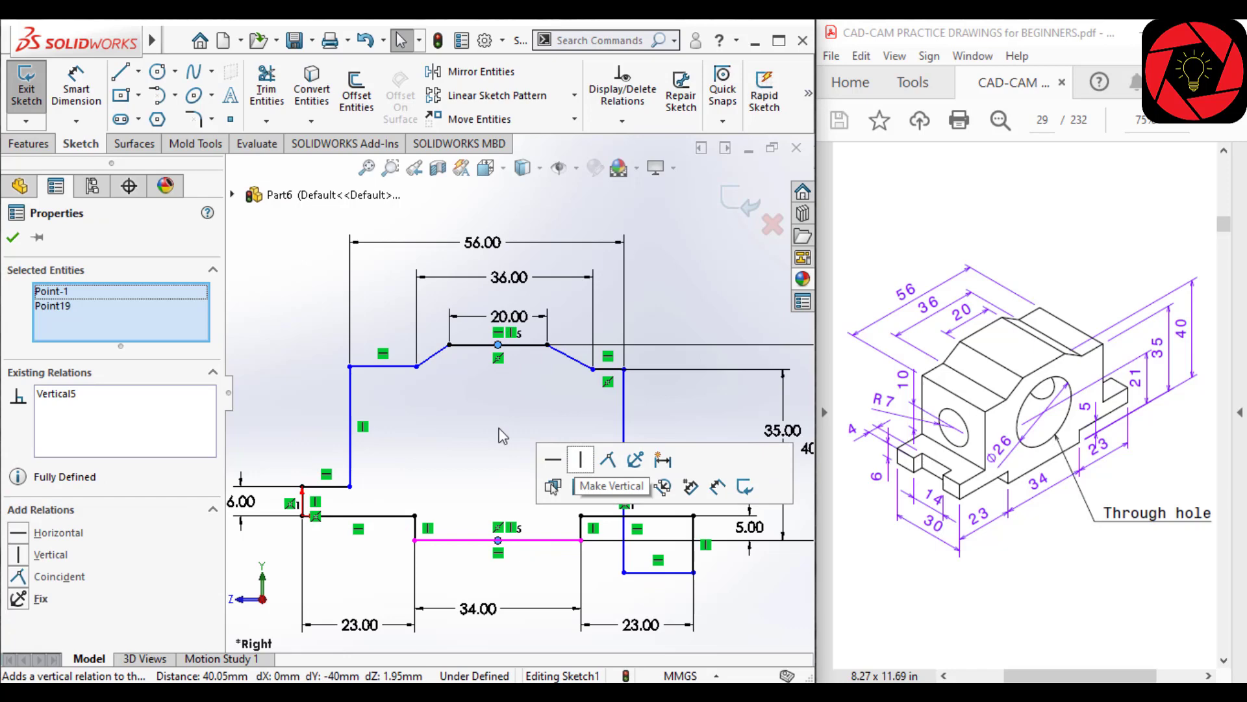
Apply an equal relation between the two horizontal shoulder edges of the profile.
{"action": "left_click", "coordinate": [453, 412]}
{"action": "scroll", "coordinate": [526, 420], "scroll_direction": "up", "scroll_amount": 2}
{"action": "scroll", "coordinate": [482, 423], "scroll_direction": "down", "scroll_amount": 2}
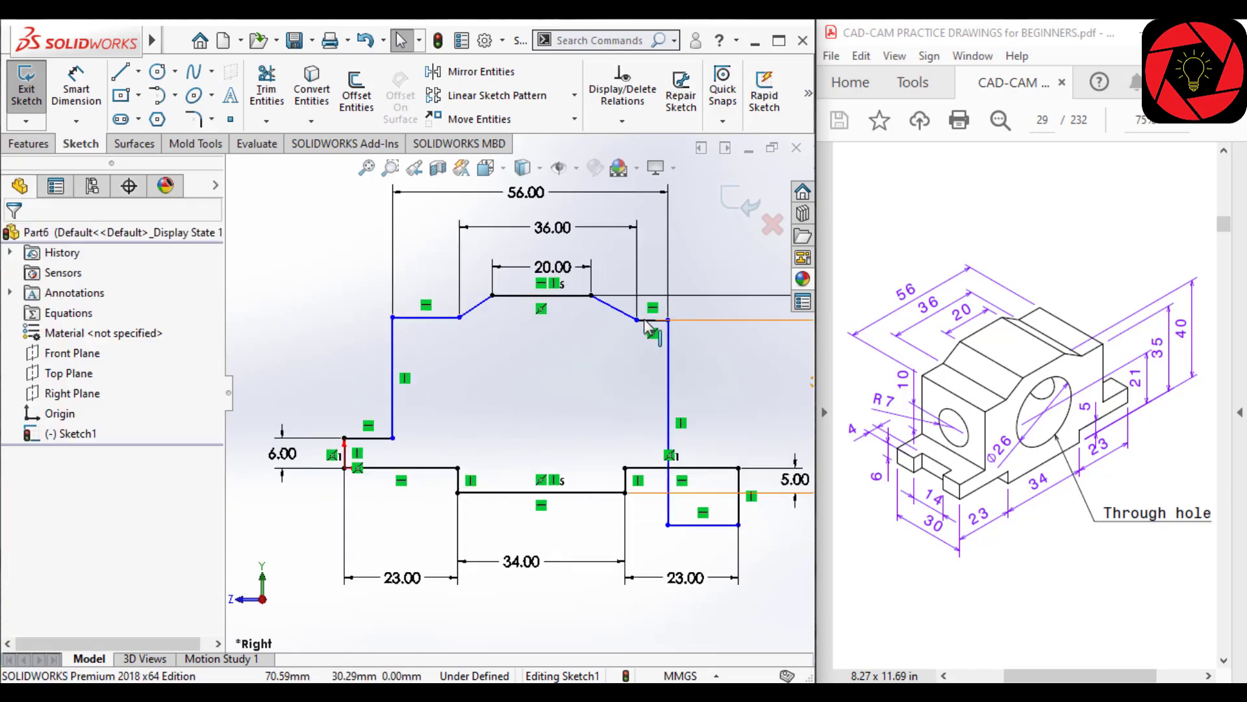
{"action": "scroll", "coordinate": [581, 319], "scroll_direction": "down", "scroll_amount": 1}
{"action": "left_click", "coordinate": [667, 323]}
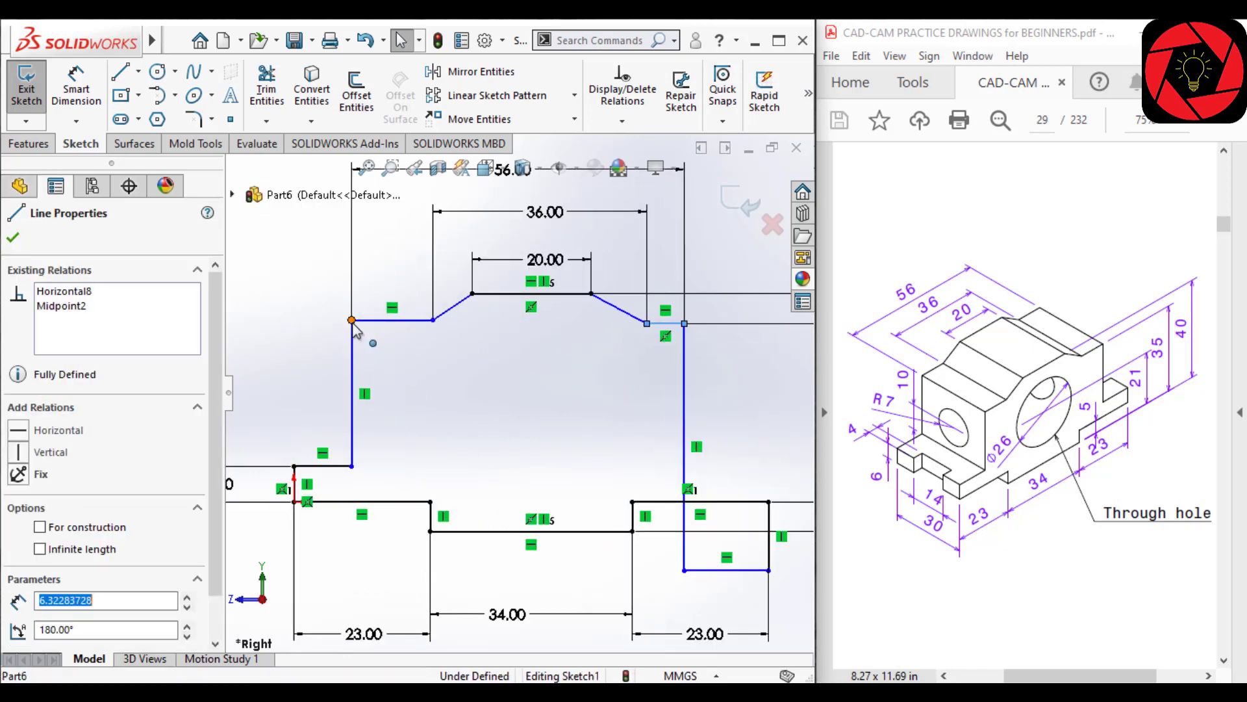
{"action": "left_click", "coordinate": [400, 321], "text": "ctrl"}
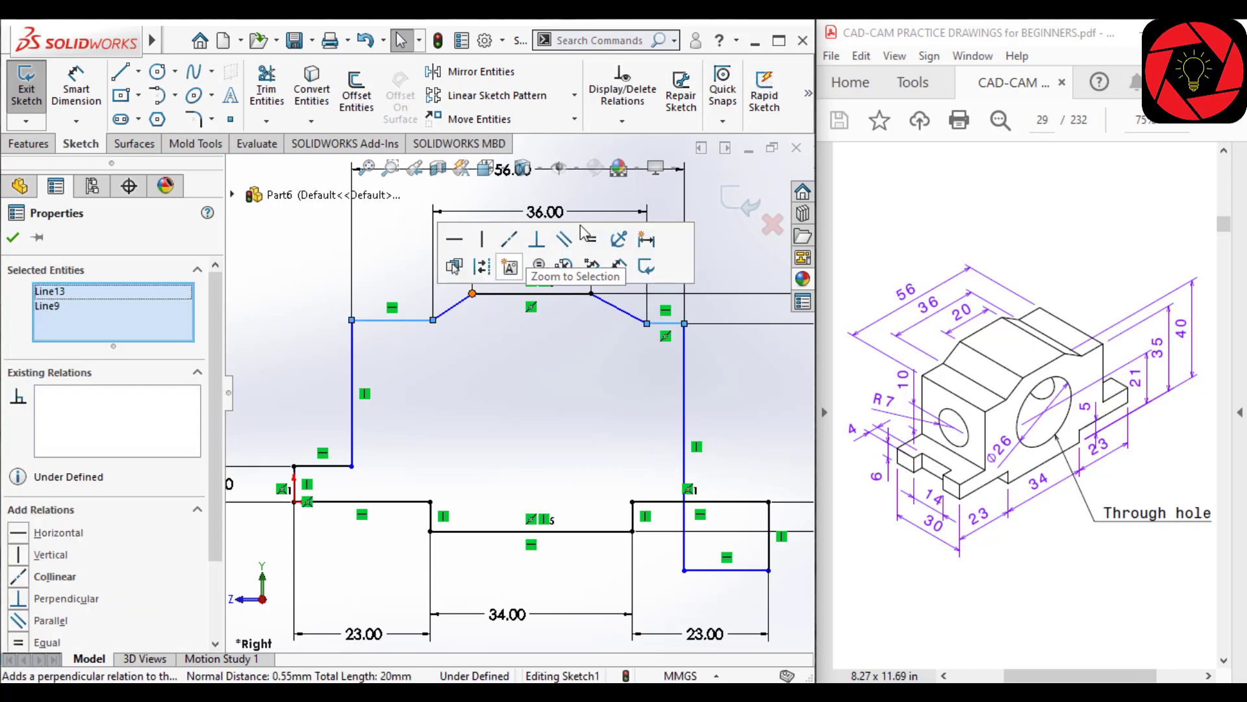
{"action": "left_click", "coordinate": [617, 336]}
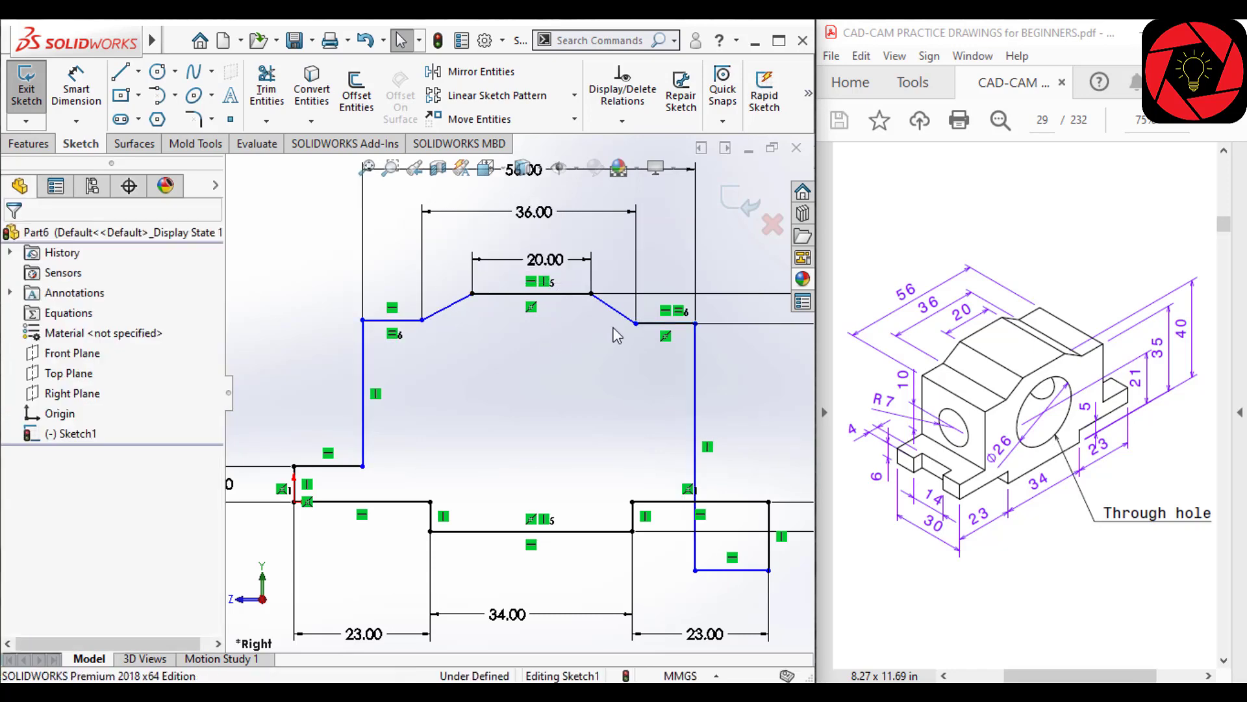
Apply an equal relation between the two sloped lines beside the raised top edge.
{"action": "left_click", "coordinate": [621, 318]}
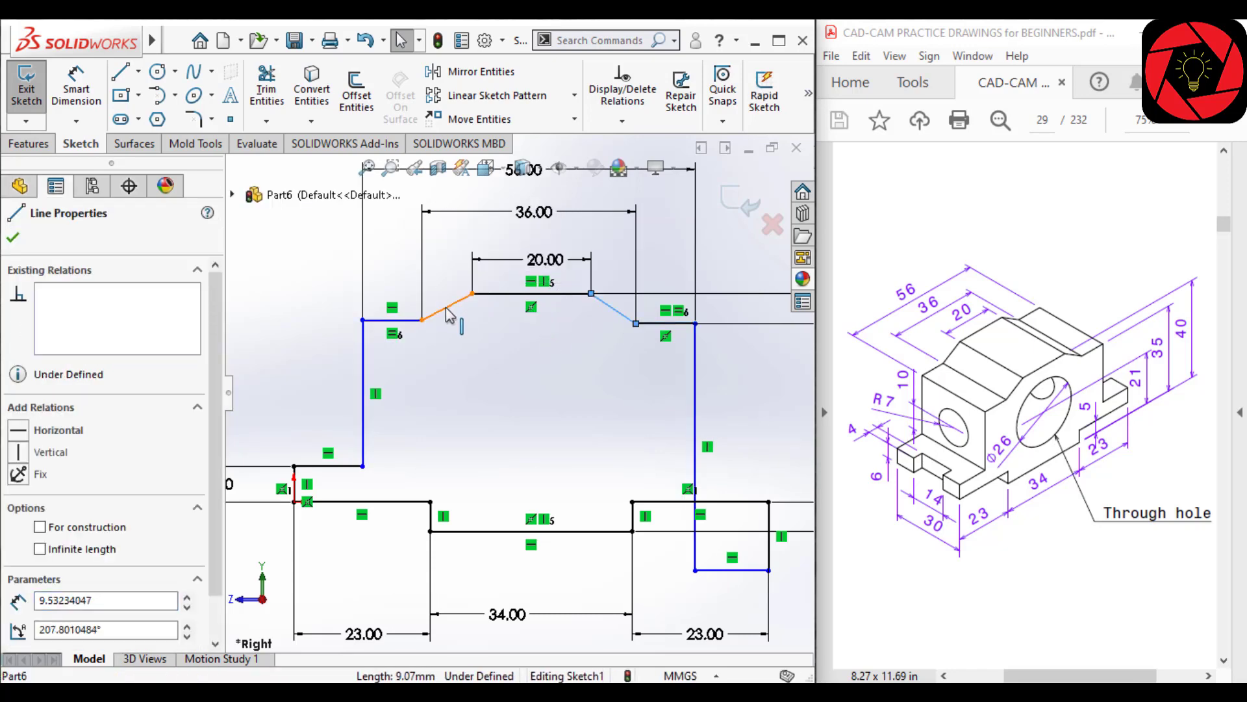
{"action": "left_click", "coordinate": [455, 303], "text": "ctrl"}
{"action": "left_click", "coordinate": [639, 236]}
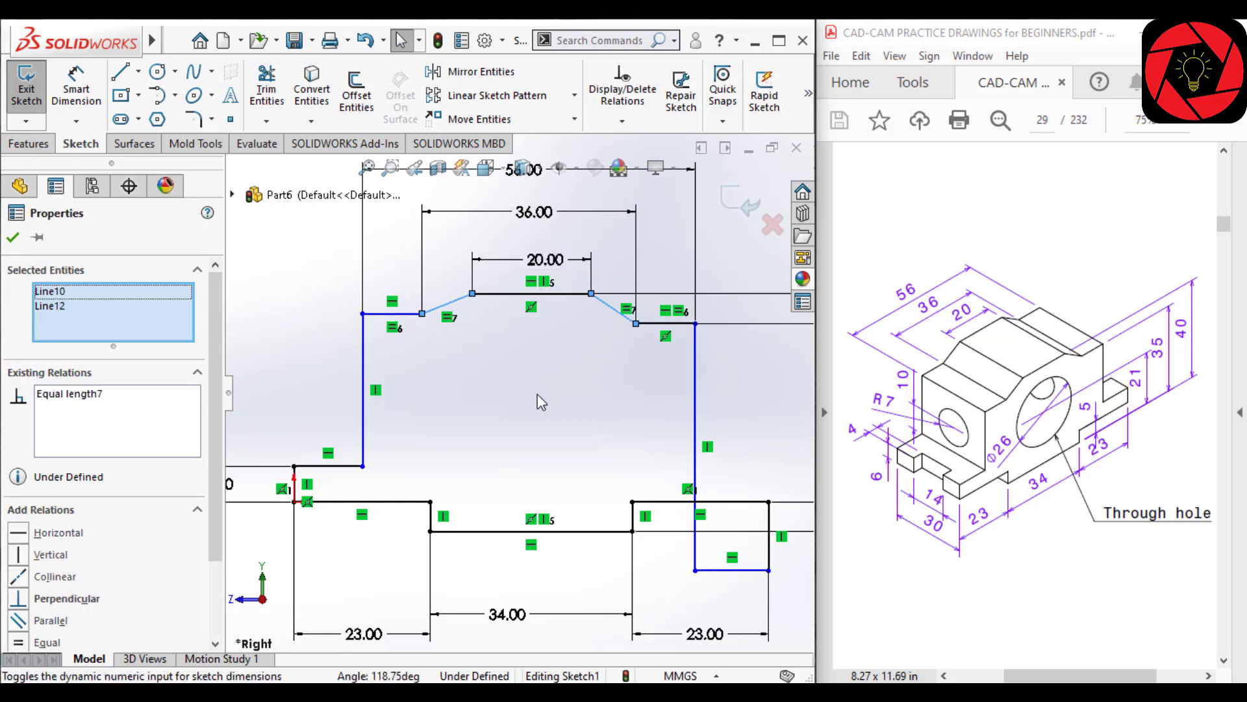
{"action": "left_click", "coordinate": [536, 394]}
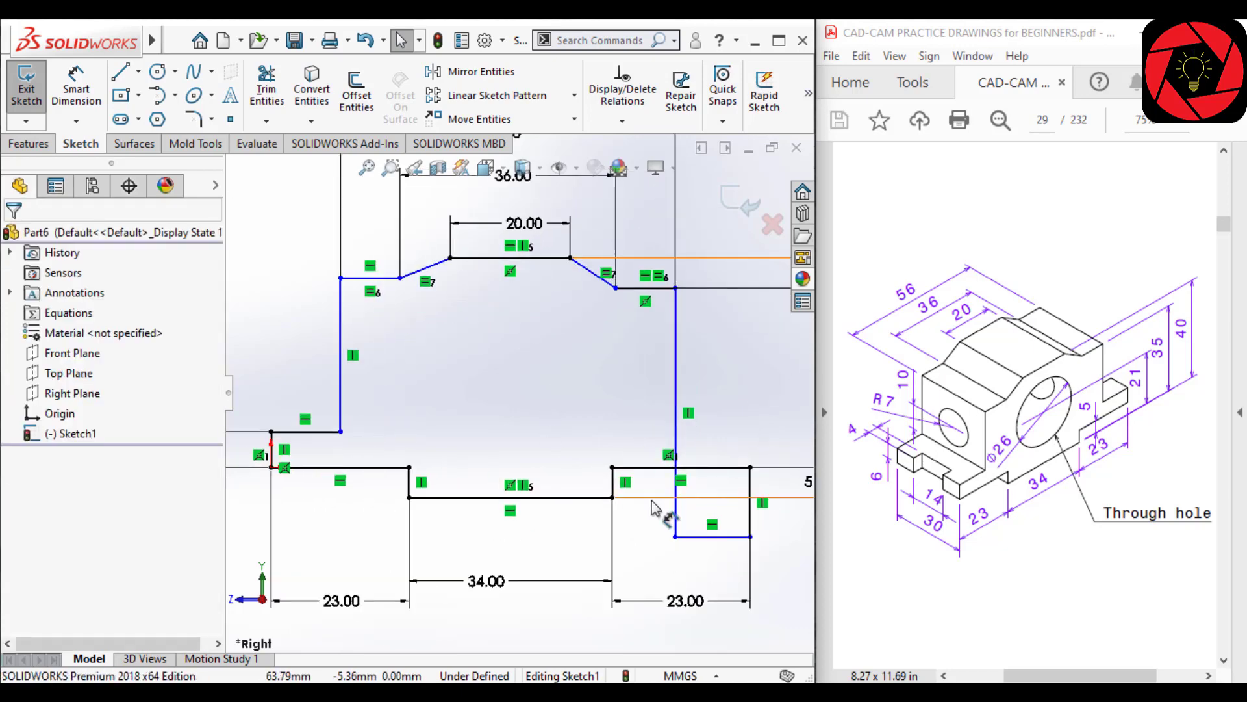
Move the misplaced horizontal edge of the right foot up above the foot's bottom edge so the profile no longer crosses itself.
{"action": "key", "text": "z"}
{"action": "left_click_drag", "start_coordinate": [651, 462], "coordinate": [651, 429]}
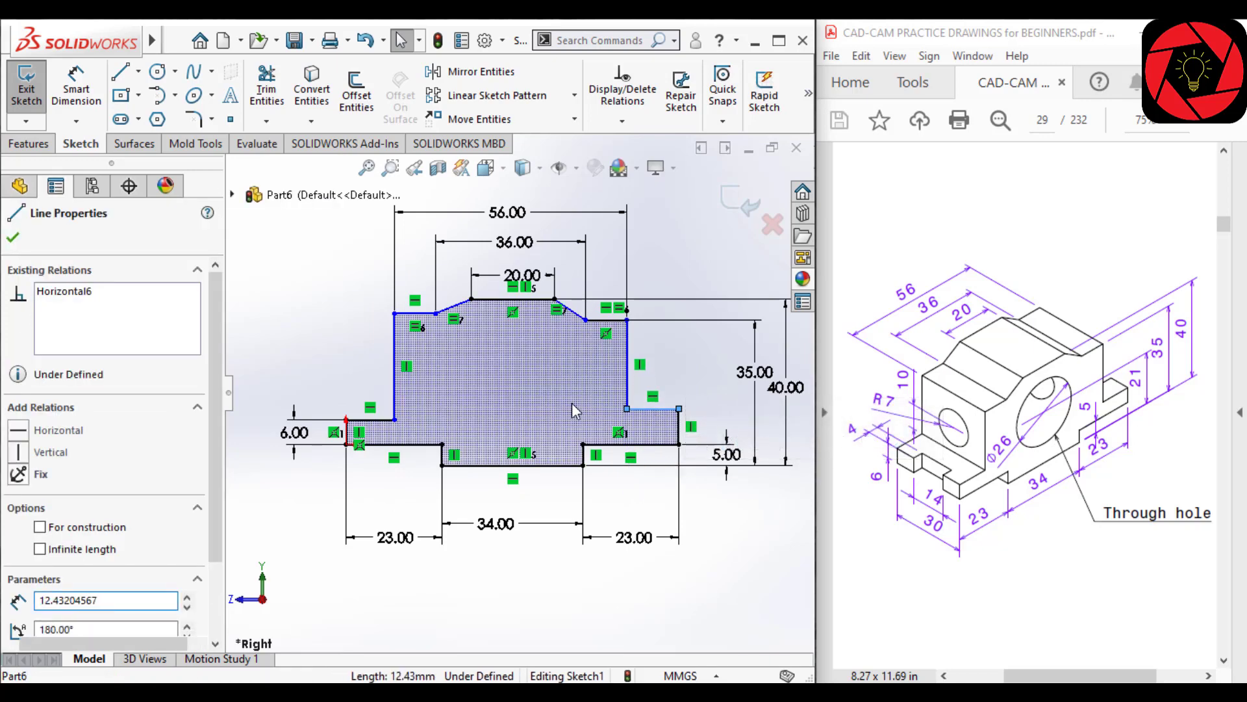
{"action": "key", "text": "ctrl+a"}
{"action": "scroll", "coordinate": [390, 389], "scroll_direction": "down", "scroll_amount": 1}
{"action": "left_click", "coordinate": [357, 387]}
{"action": "scroll", "coordinate": [347, 382], "scroll_direction": "down", "scroll_amount": 1}
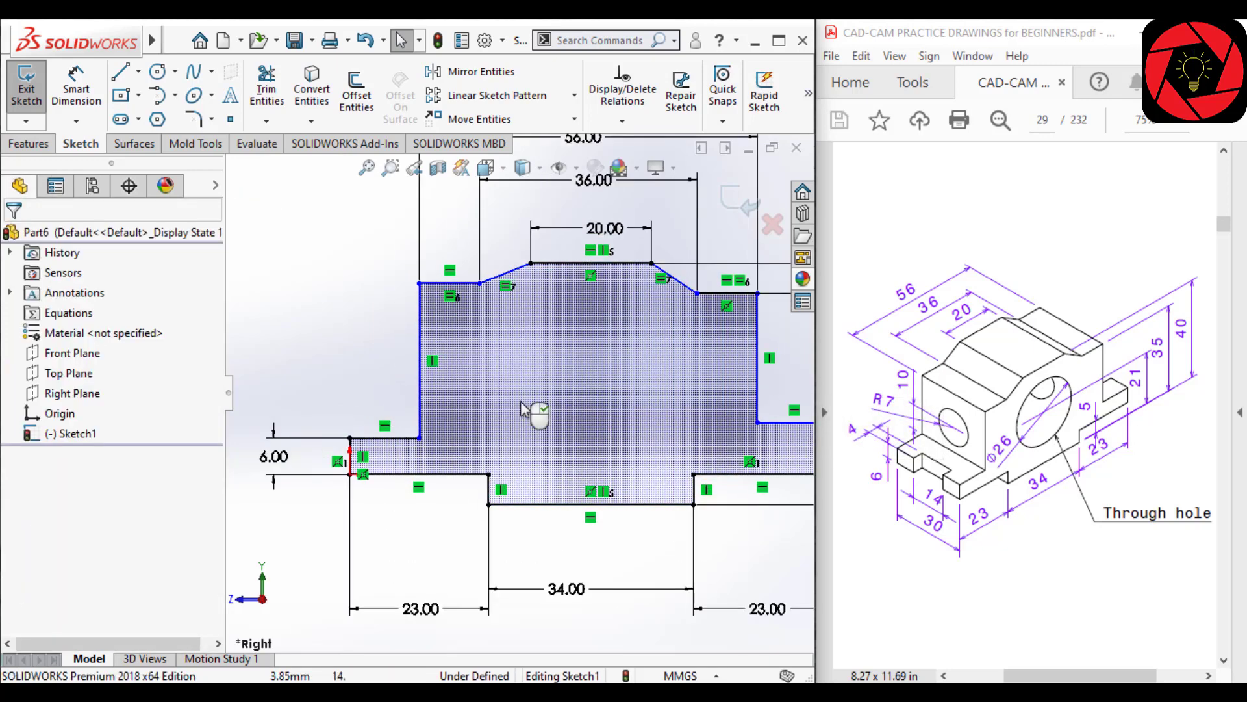
Apply a horizontal relation between the outer corner points of the two shoulders.
{"action": "scroll", "coordinate": [520, 402], "scroll_direction": "up", "scroll_amount": 1}
{"action": "left_click", "coordinate": [437, 304]}
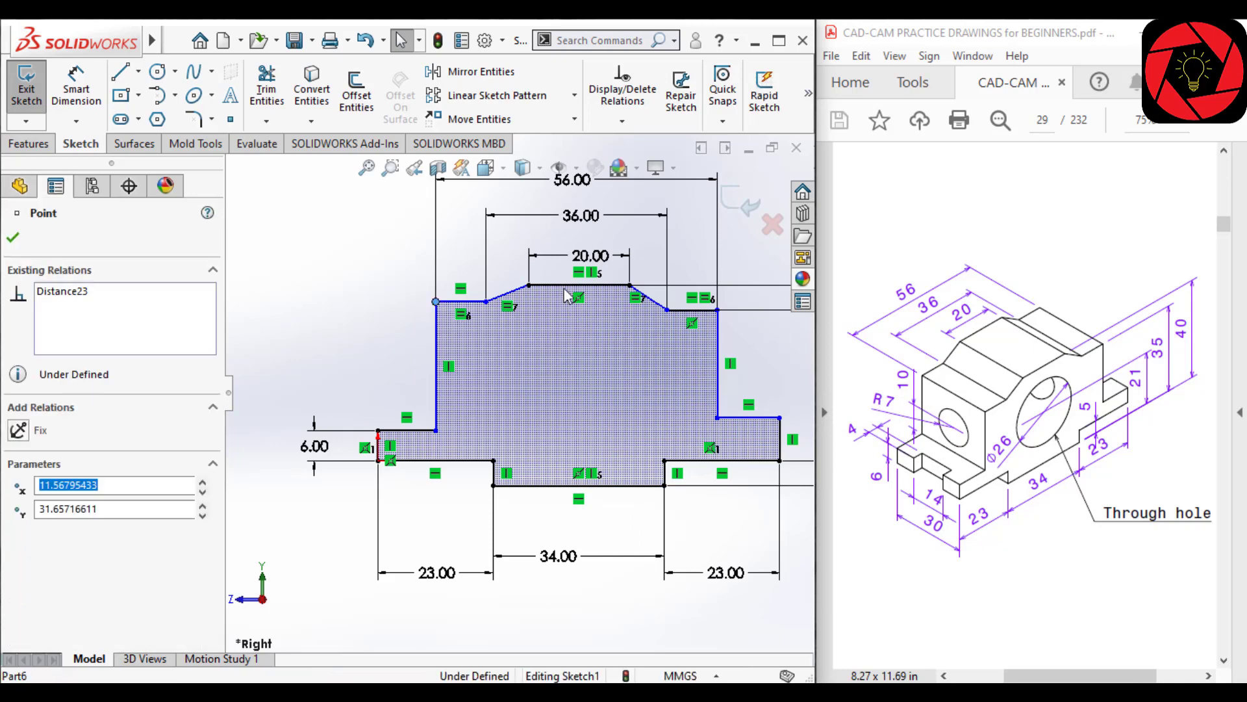
{"action": "left_click", "coordinate": [718, 310], "text": "ctrl"}
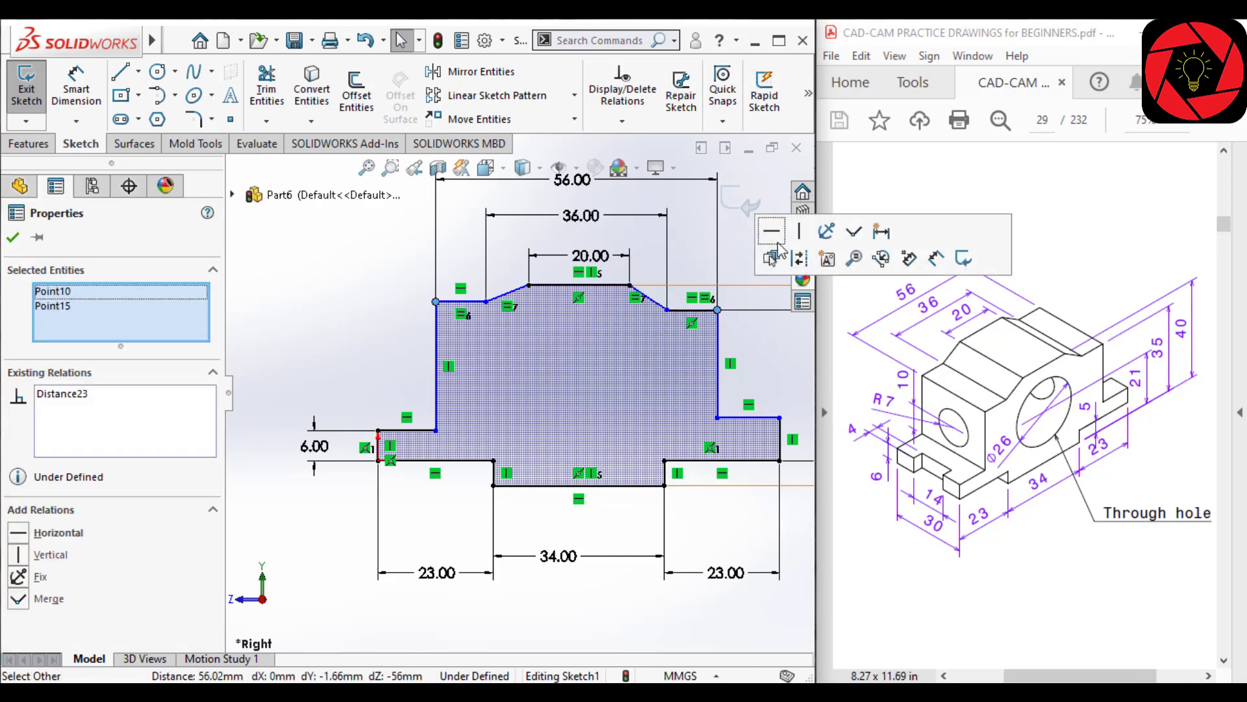
{"action": "left_click", "coordinate": [771, 231]}
{"action": "left_click", "coordinate": [771, 354]}
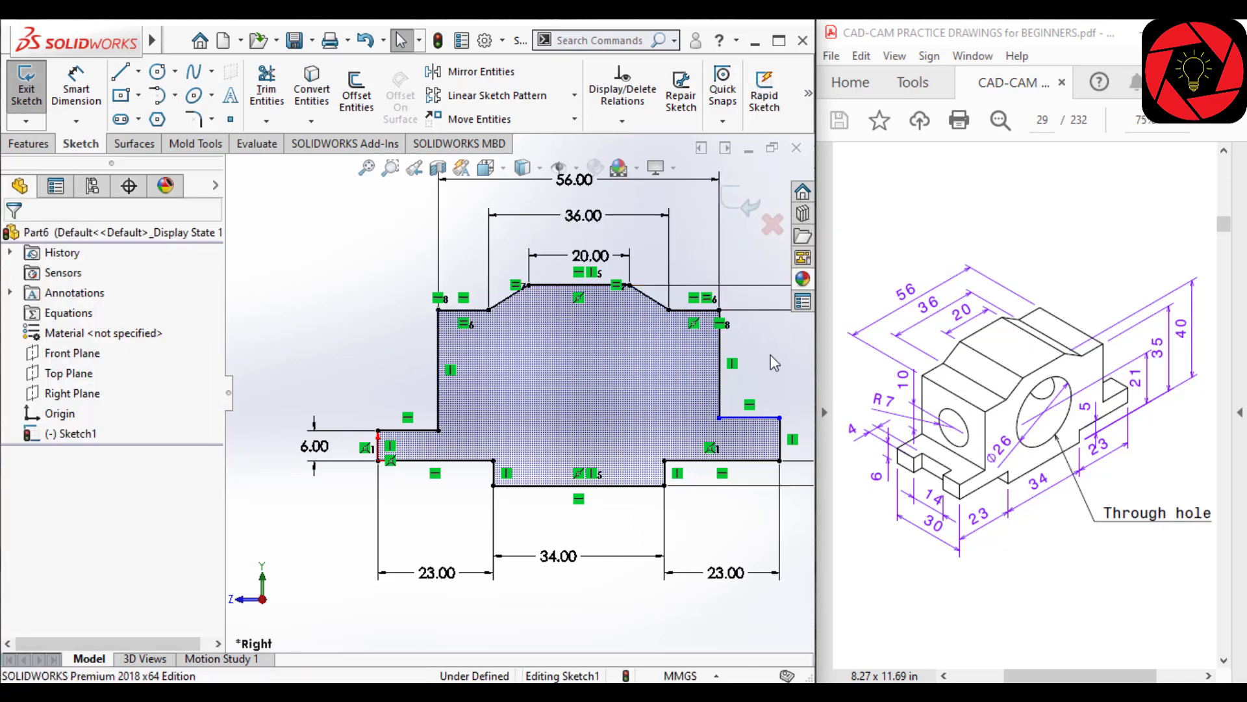
Apply a horizontal relation between the two inner corners where the feet's top edges meet the vertical sides.
{"action": "left_click", "coordinate": [439, 430]}
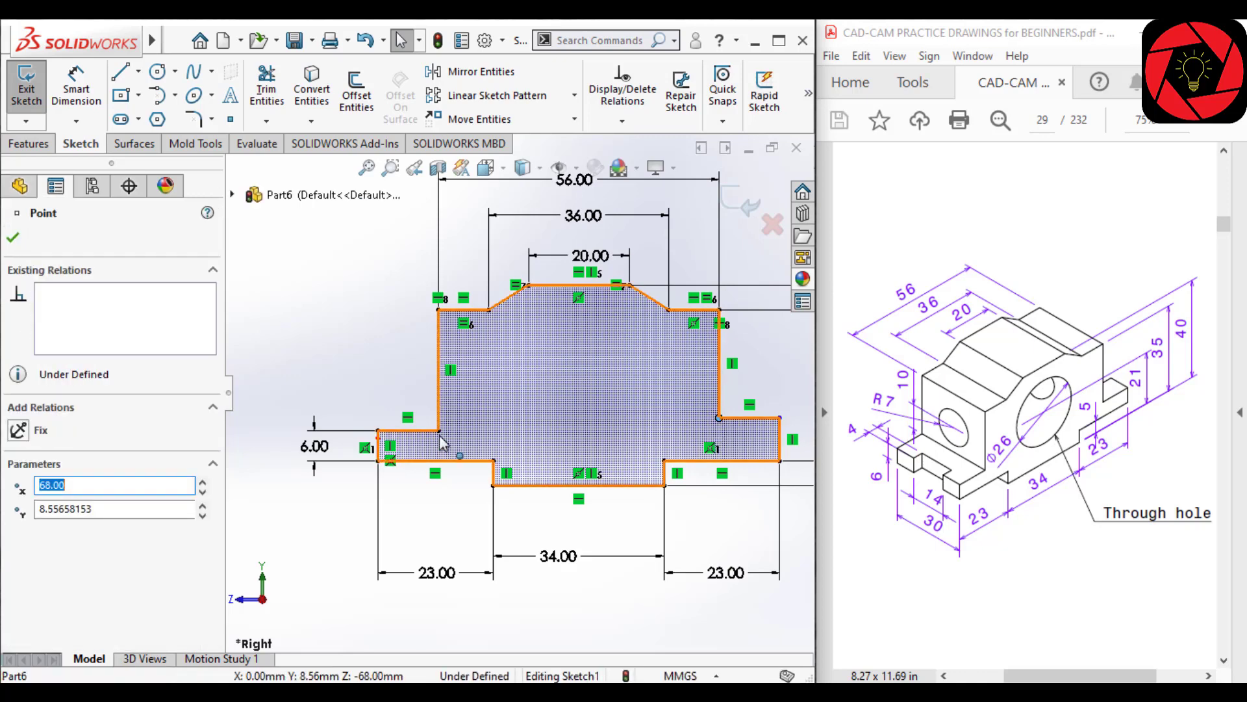
{"action": "left_click", "coordinate": [719, 417], "text": "ctrl"}
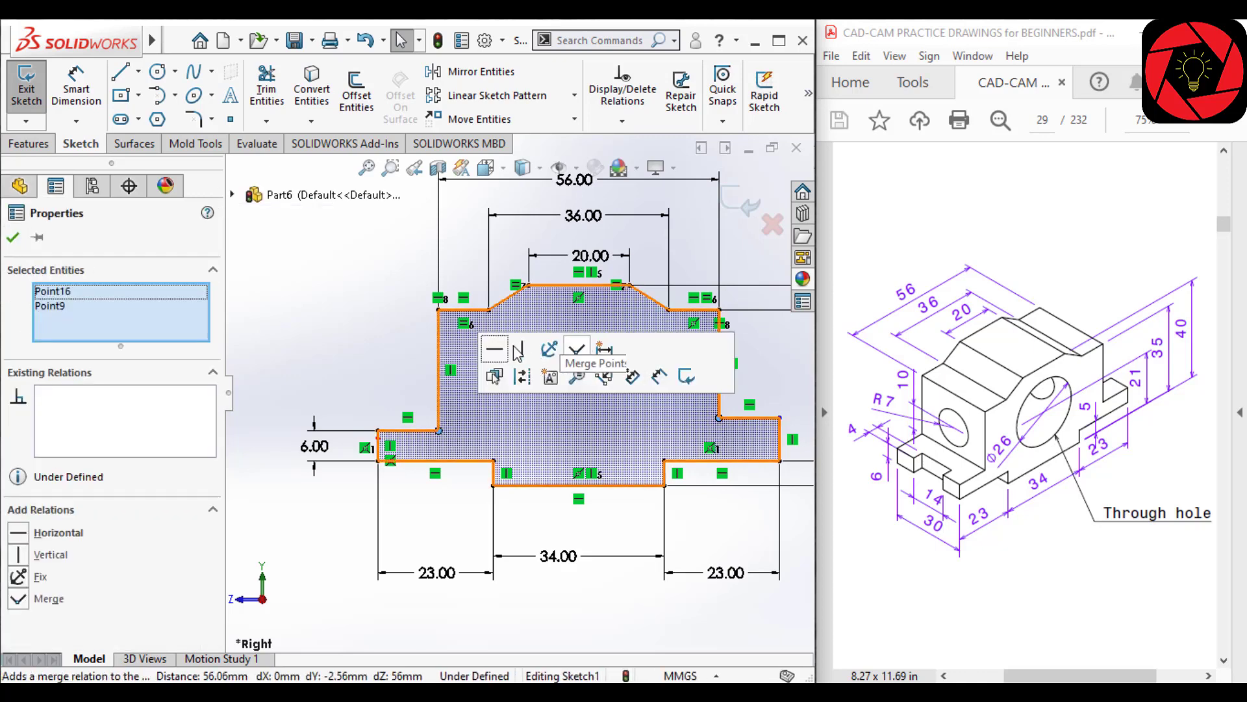
{"action": "left_click", "coordinate": [495, 349]}
{"action": "left_click", "coordinate": [364, 326]}
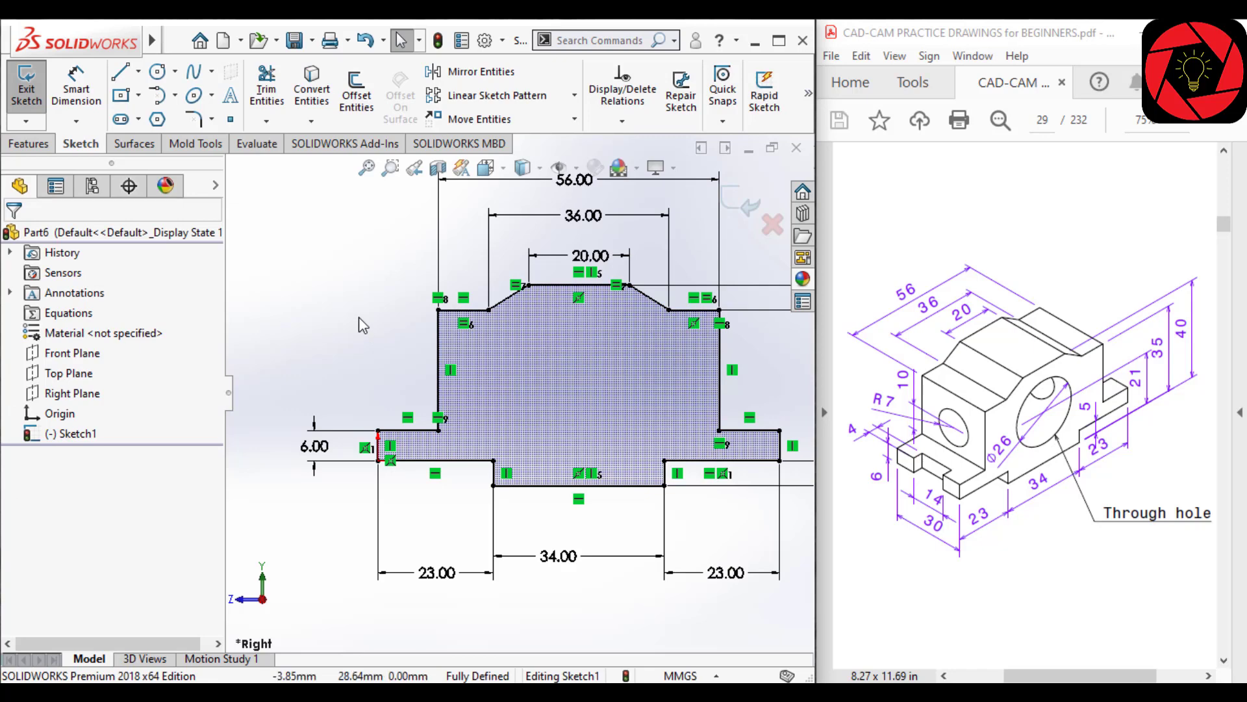
{"action": "key", "text": "f"}
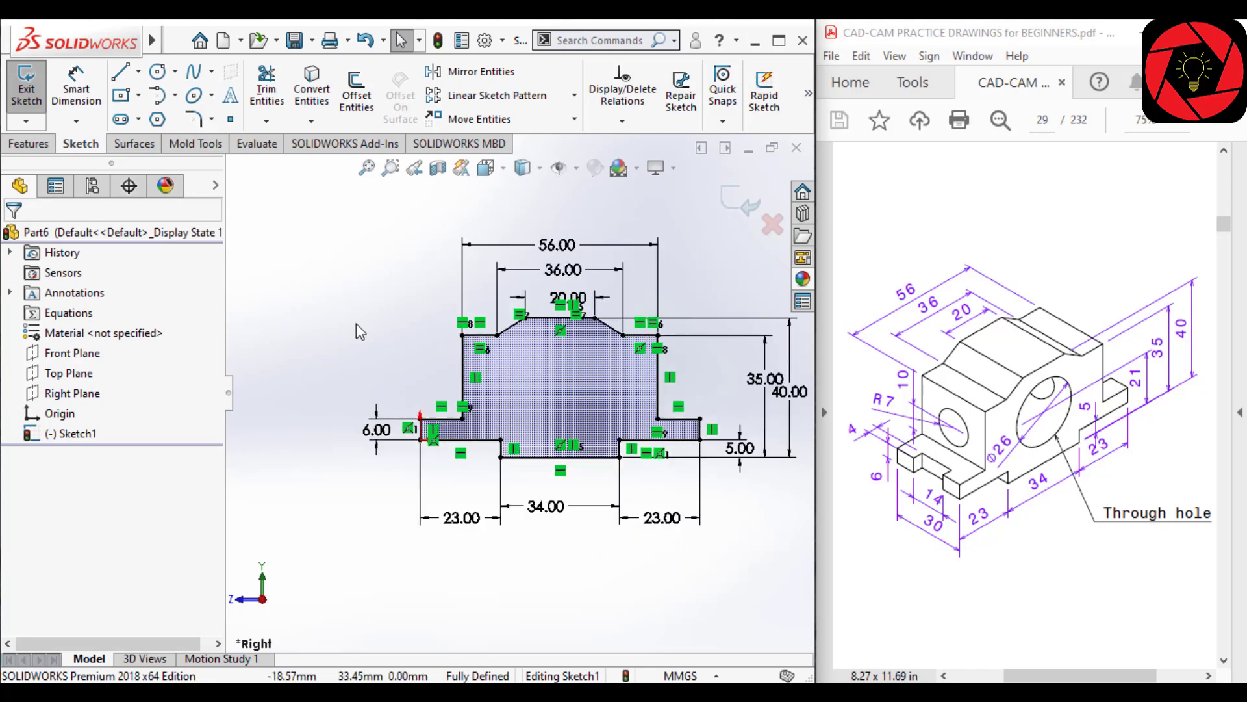
{"action": "right_click", "coordinate": [356, 323]}
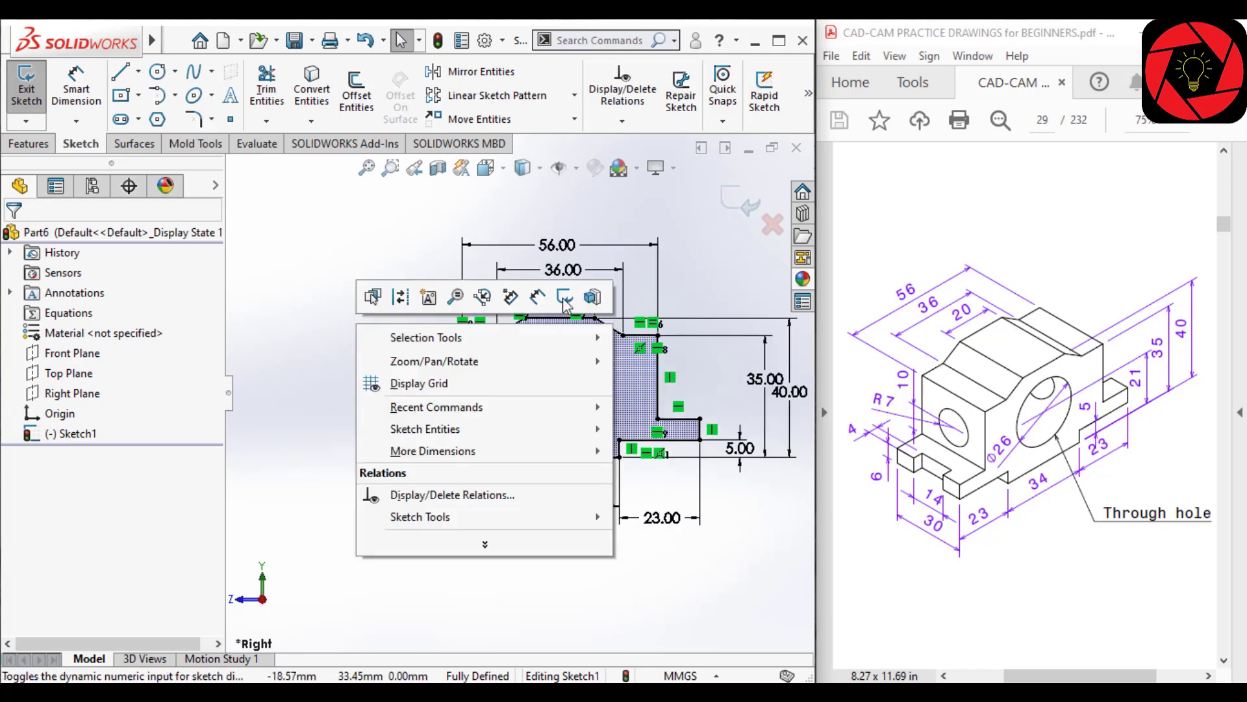
{"action": "left_click", "coordinate": [624, 310]}
{"action": "right_click_drag", "start_coordinate": [534, 395], "coordinate": [621, 396]}
{"action": "key", "text": "Escape"}
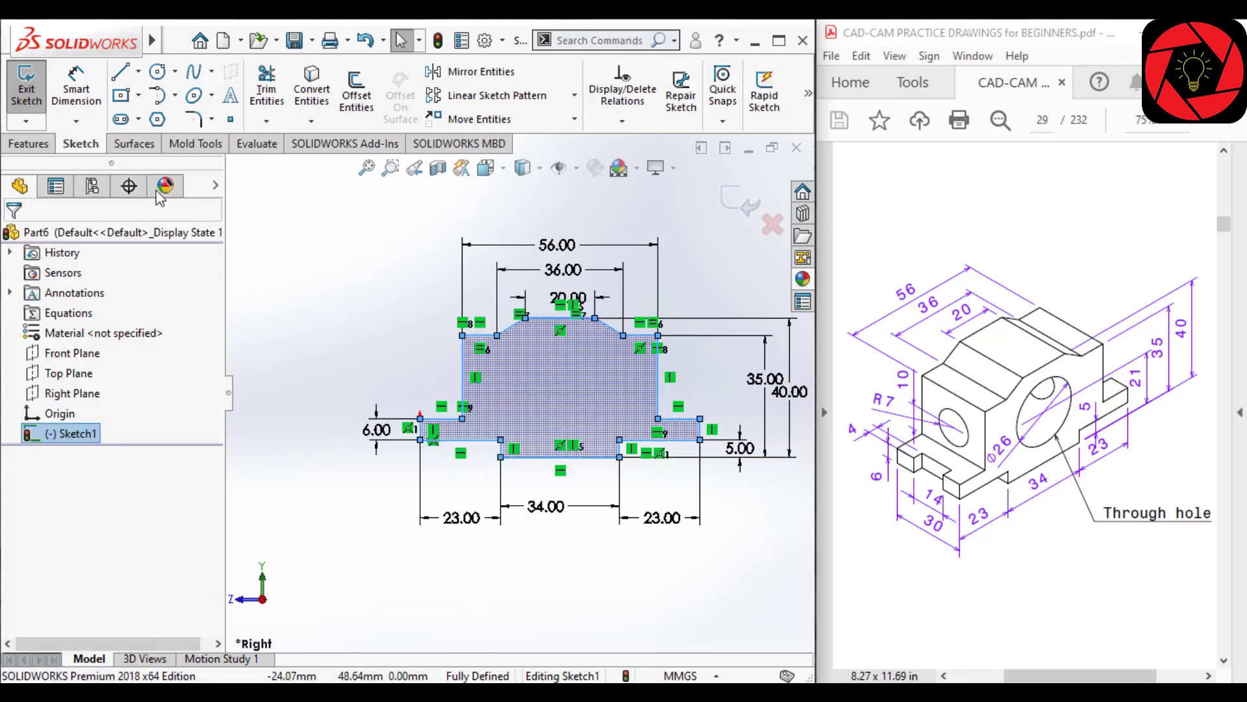
Sketch a circle about 23 mm in diameter inside the profile, centred above the midpoint of the 34 mm bottom edge.
{"action": "left_click", "coordinate": [161, 74]}
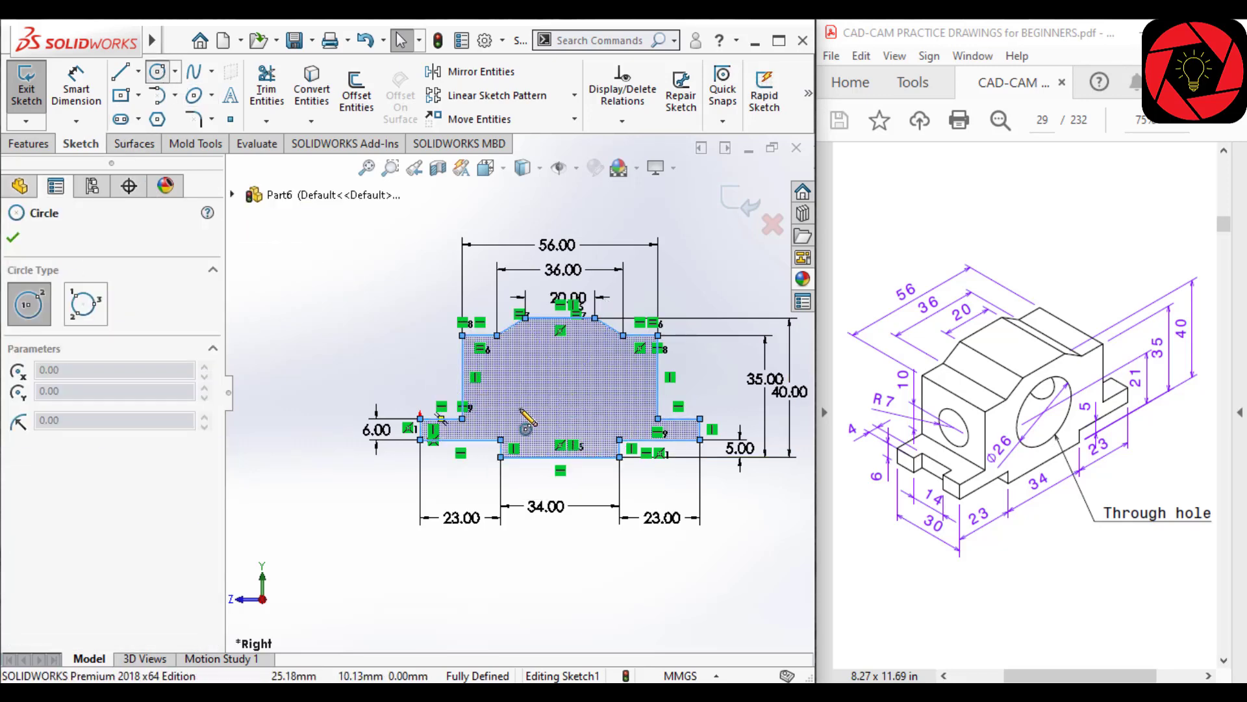
{"action": "left_click", "coordinate": [561, 393]}
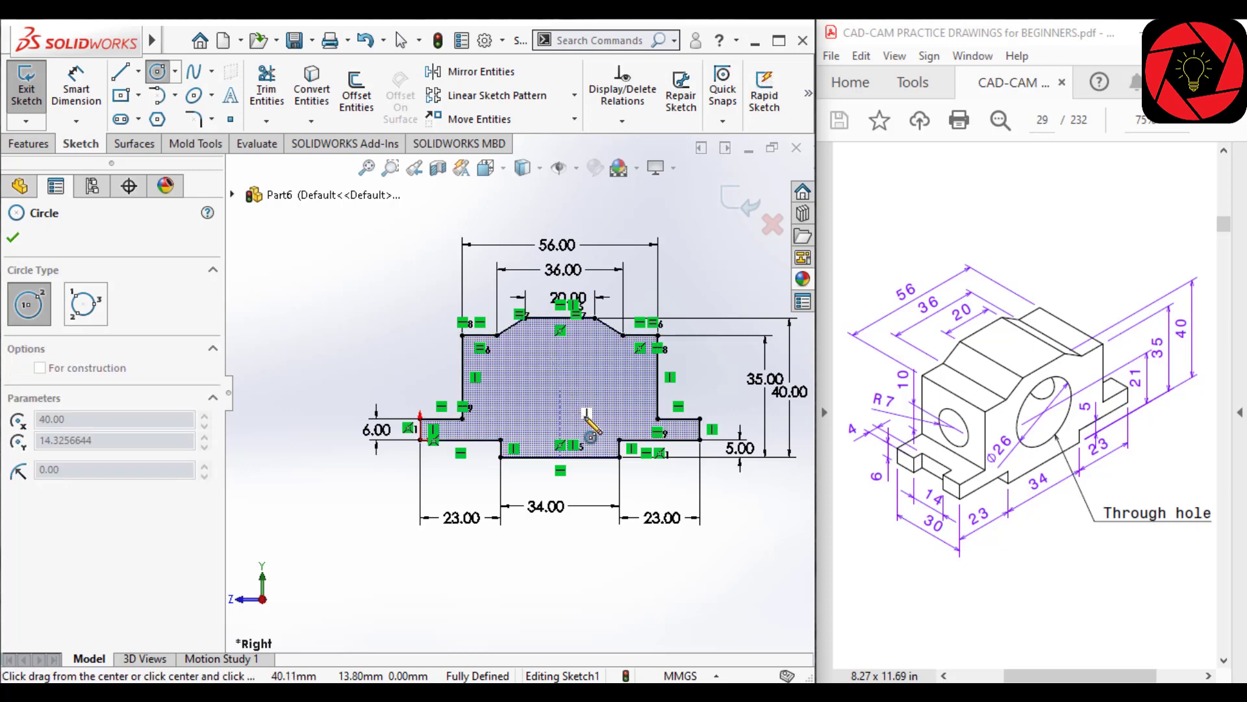
{"action": "left_click", "coordinate": [588, 421]}
Dimension the circle's diameter to 26 mm.
{"action": "right_click_drag", "start_coordinate": [605, 549], "coordinate": [601, 481]}
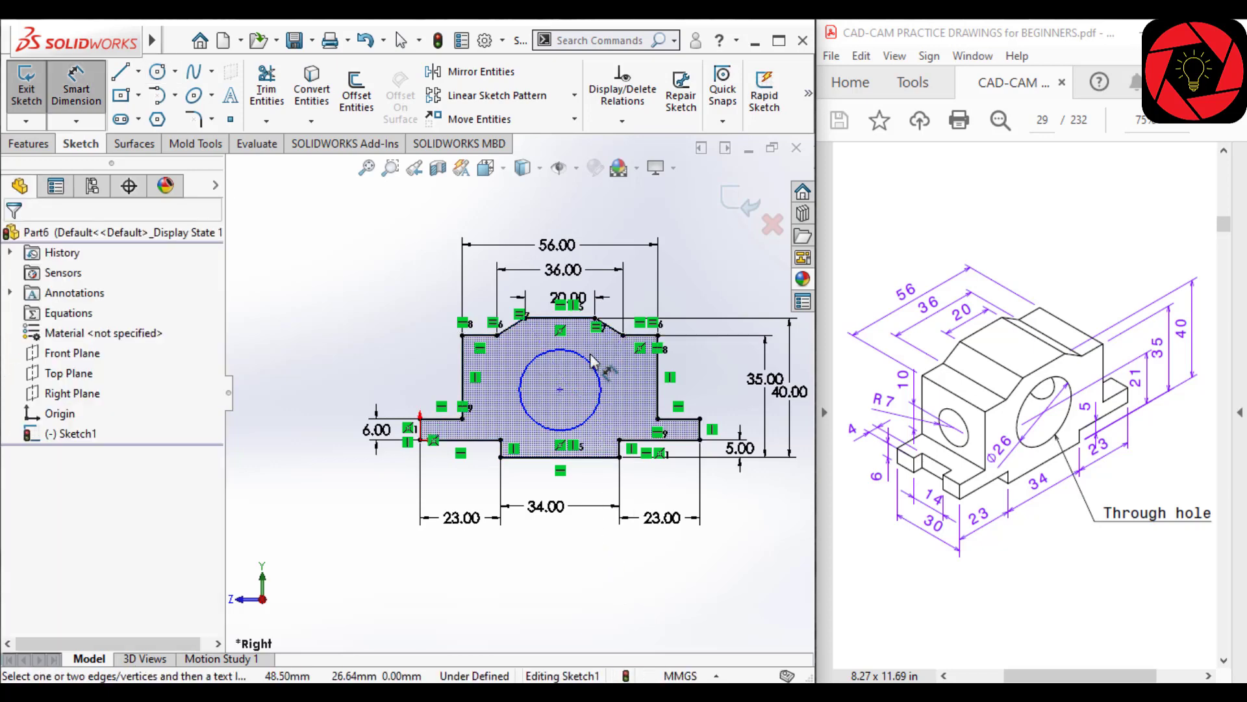
{"action": "left_click", "coordinate": [593, 366]}
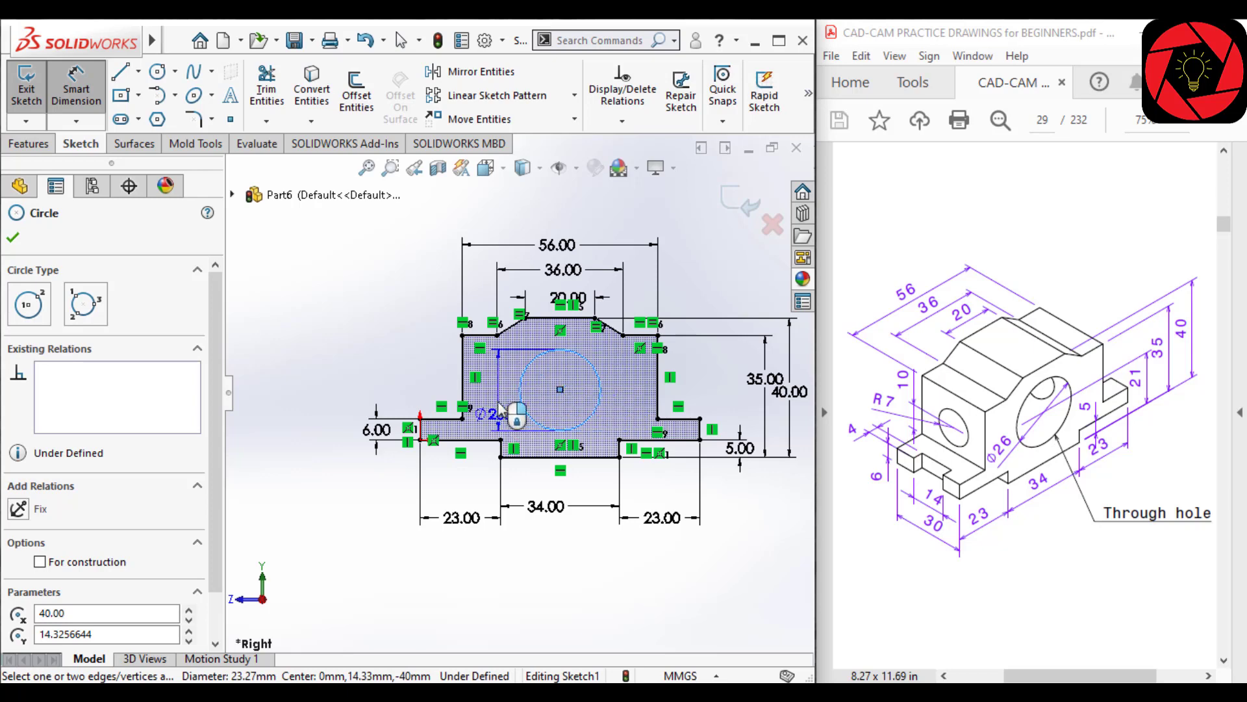
{"action": "left_click", "coordinate": [500, 412]}
{"action": "type", "text": "26"}
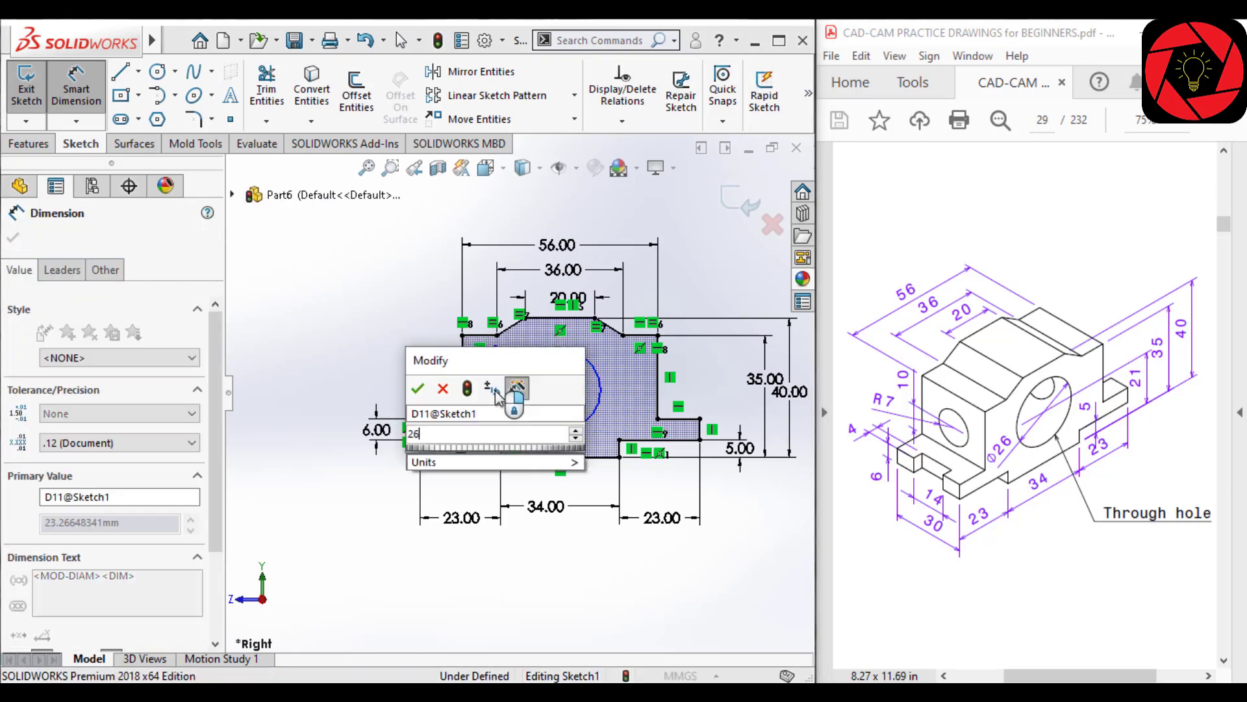
{"action": "key", "text": "Return"}
{"action": "scroll", "coordinate": [530, 416], "scroll_direction": "down", "scroll_amount": 2}
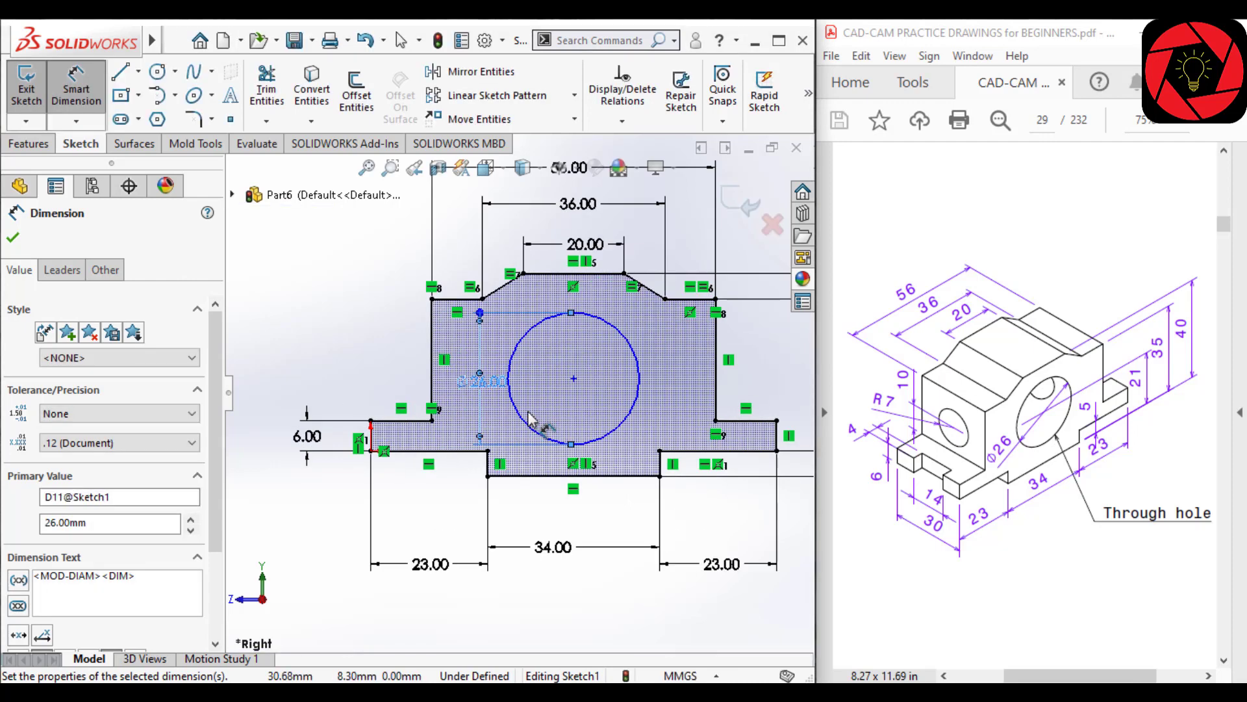
Dimension the vertical distance from the circle's centre to the 34 mm bottom edge to 21 mm and finish dimensioning.
{"action": "scroll", "coordinate": [529, 416], "scroll_direction": "down", "scroll_amount": 1}
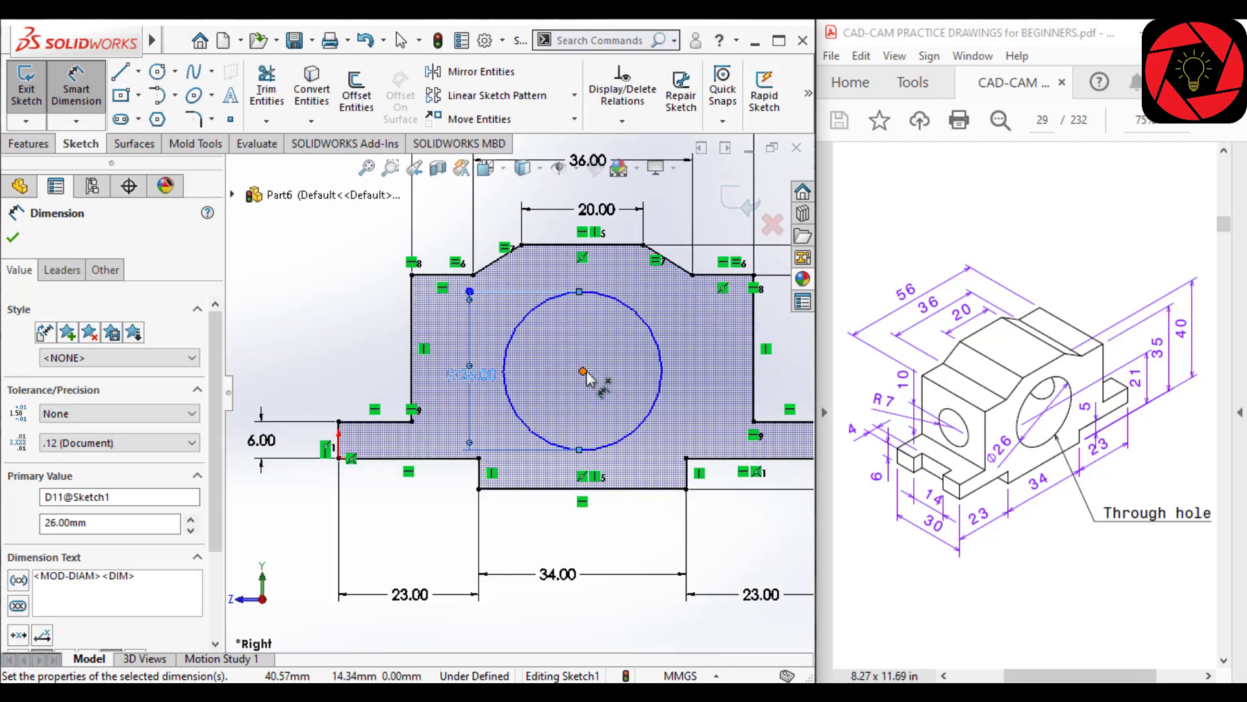
{"action": "left_click", "coordinate": [583, 372]}
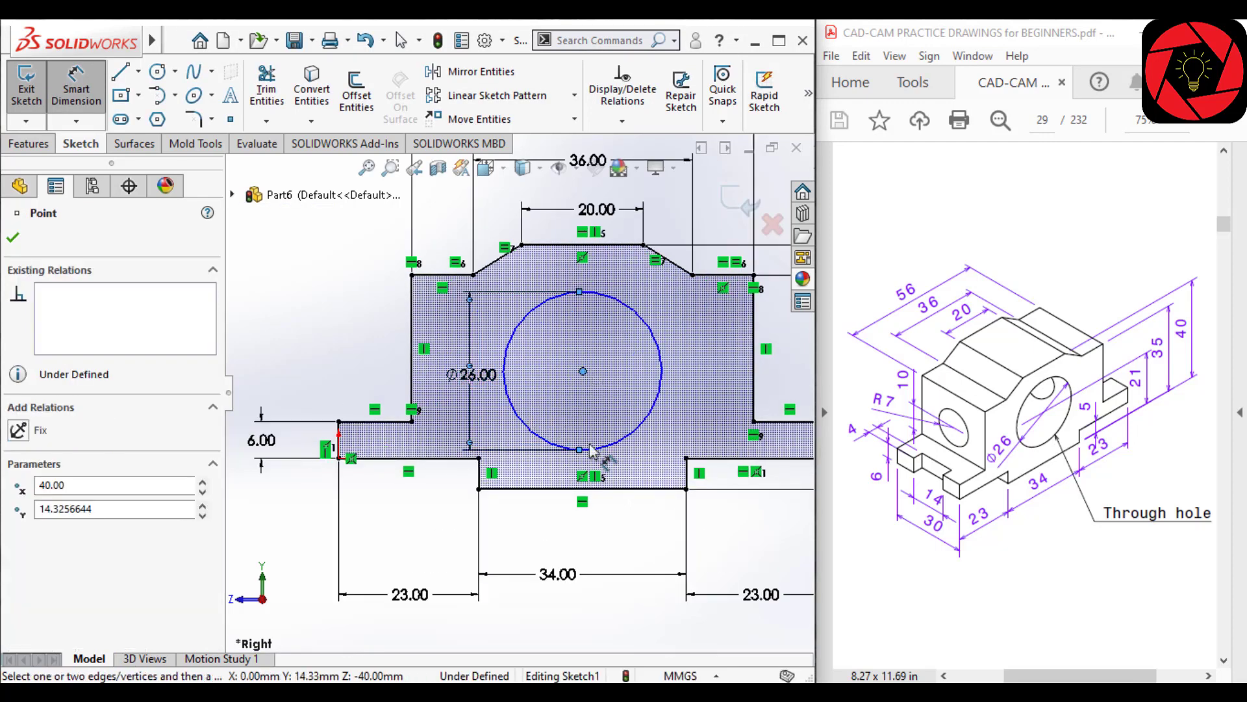
{"action": "left_click", "coordinate": [635, 488]}
{"action": "scroll", "coordinate": [675, 390], "scroll_direction": "up", "scroll_amount": 1}
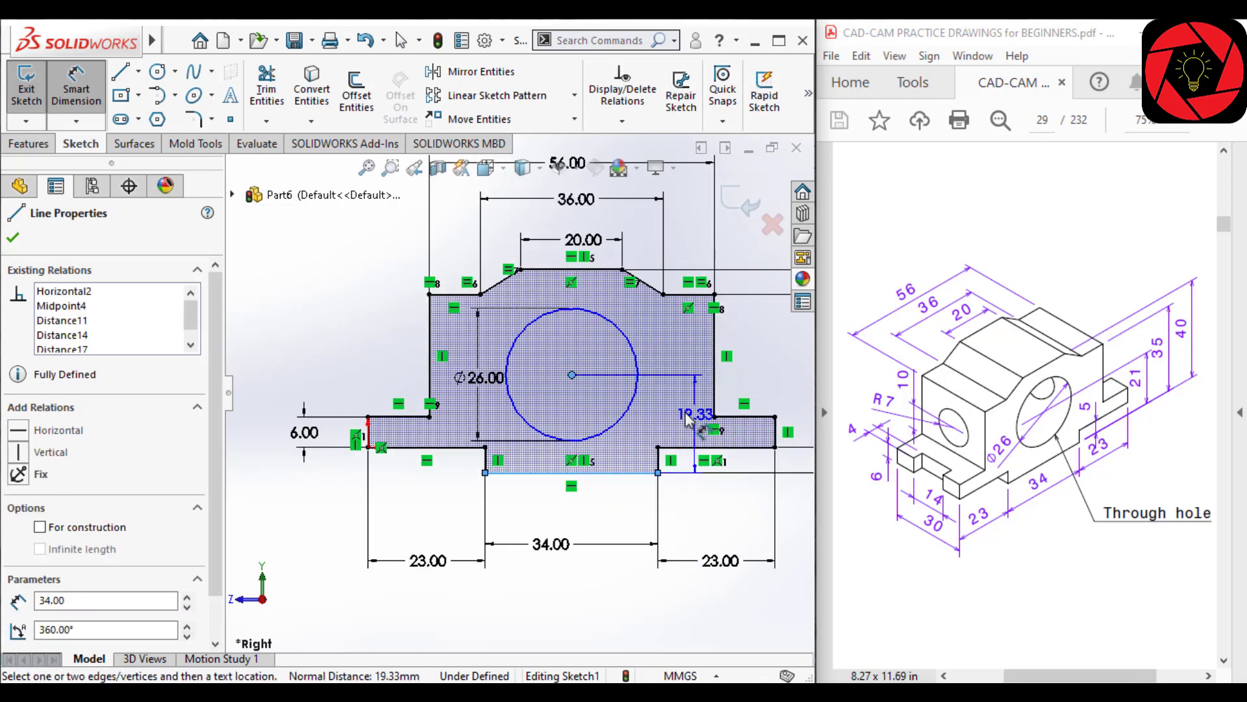
{"action": "left_click", "coordinate": [656, 416]}
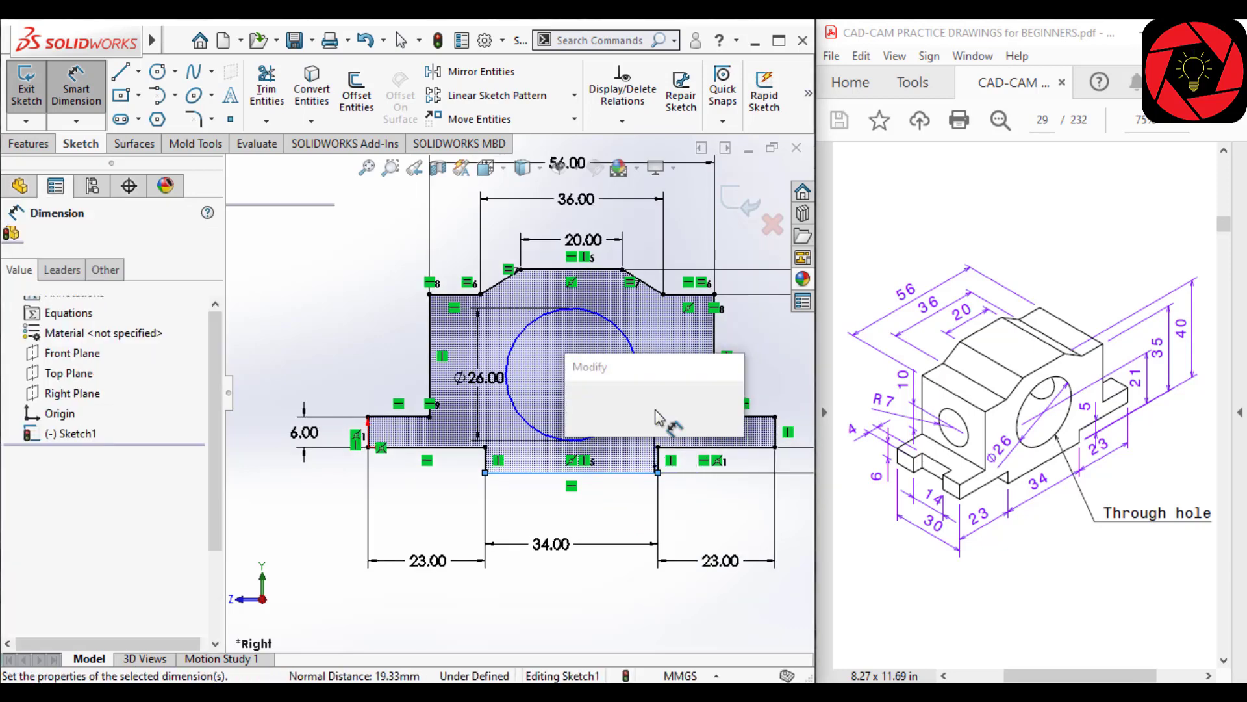
{"action": "type", "text": "21"}
{"action": "key", "text": "Return"}
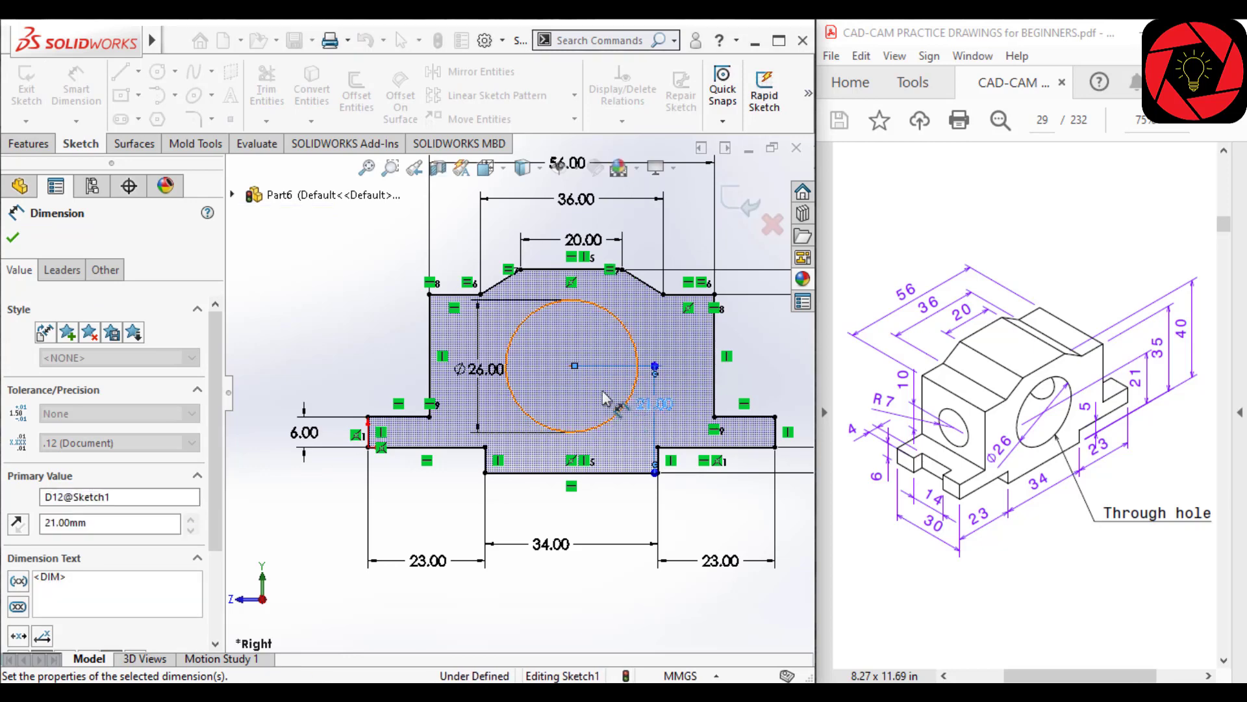
{"action": "key", "text": "Escape"}
Apply a vertical relation between the circle's centre and the midpoint of the 34 mm bottom edge.
{"action": "left_click", "coordinate": [571, 367]}
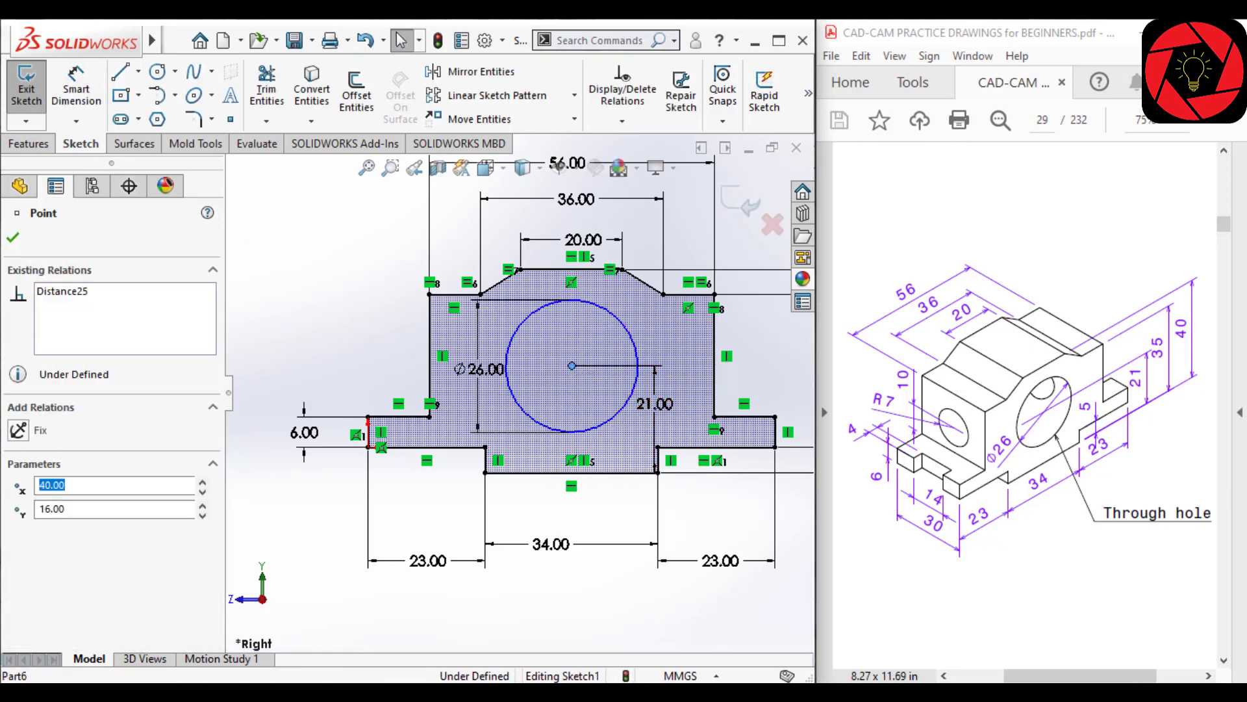
{"action": "left_click", "coordinate": [571, 474], "text": "ctrl"}
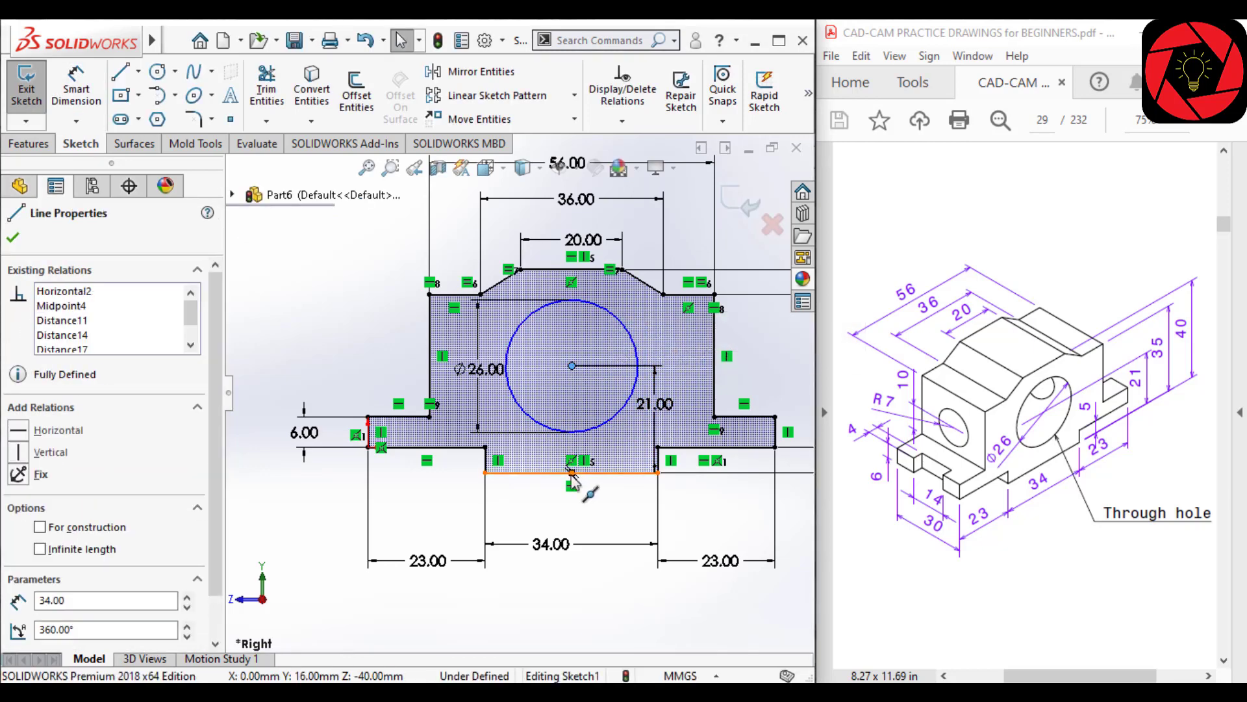
{"action": "left_click", "coordinate": [652, 394]}
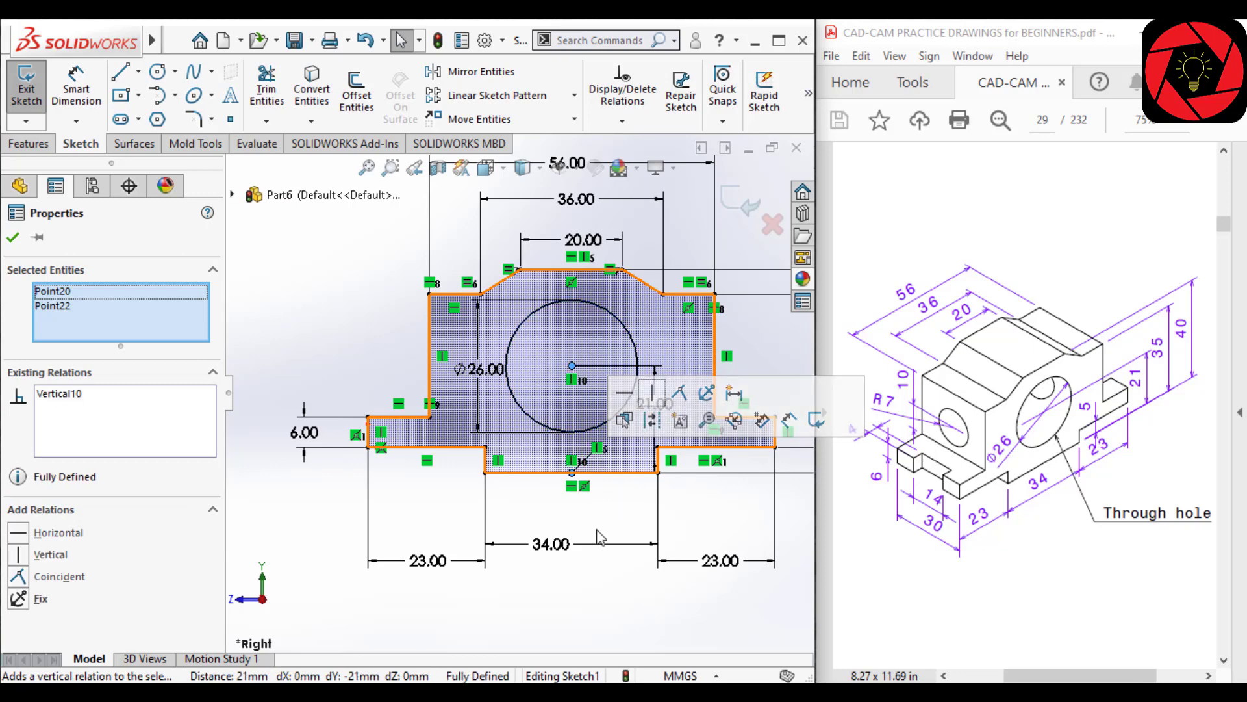
{"action": "left_click", "coordinate": [597, 610]}
{"action": "scroll", "coordinate": [602, 554], "scroll_direction": "up", "scroll_amount": 4}
{"action": "scroll", "coordinate": [597, 554], "scroll_direction": "down", "scroll_amount": 1}
{"action": "scroll", "coordinate": [460, 301], "scroll_direction": "down", "scroll_amount": 1}
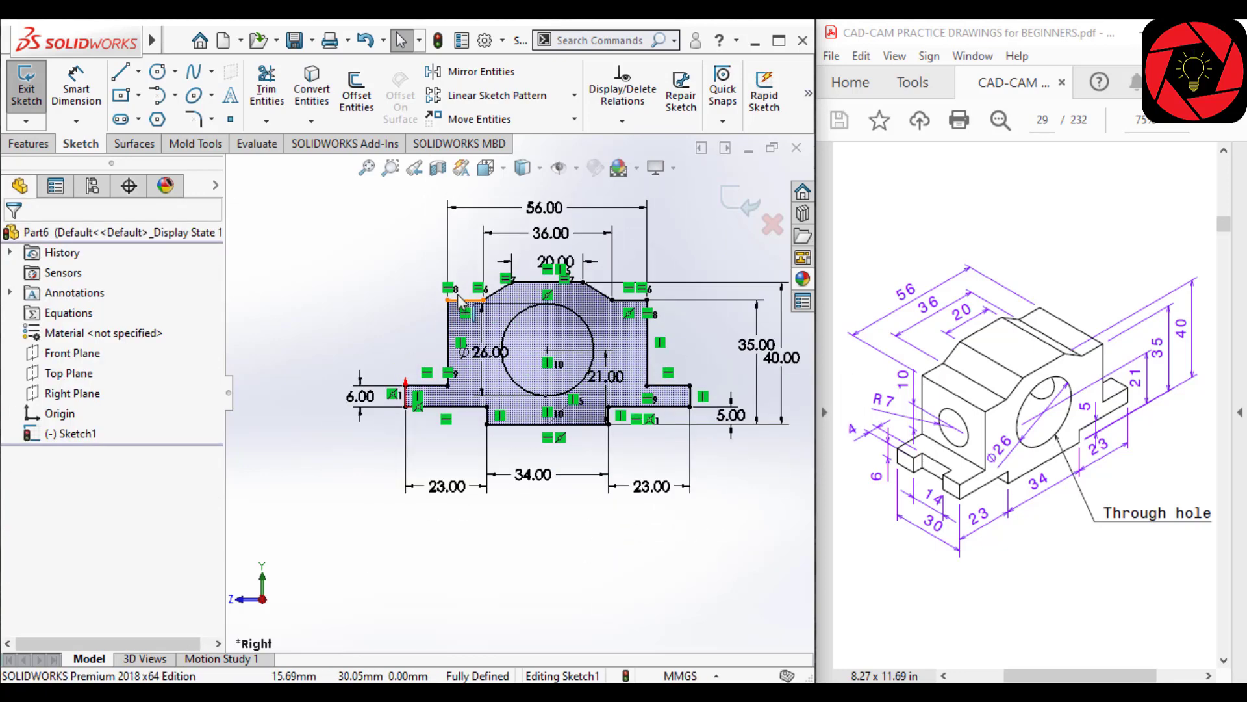
Extrude the side profile sketch as a boss with a Mid Plane end condition and a depth of 30 mm.
{"action": "left_click", "coordinate": [29, 143]}
{"action": "left_click", "coordinate": [34, 91]}
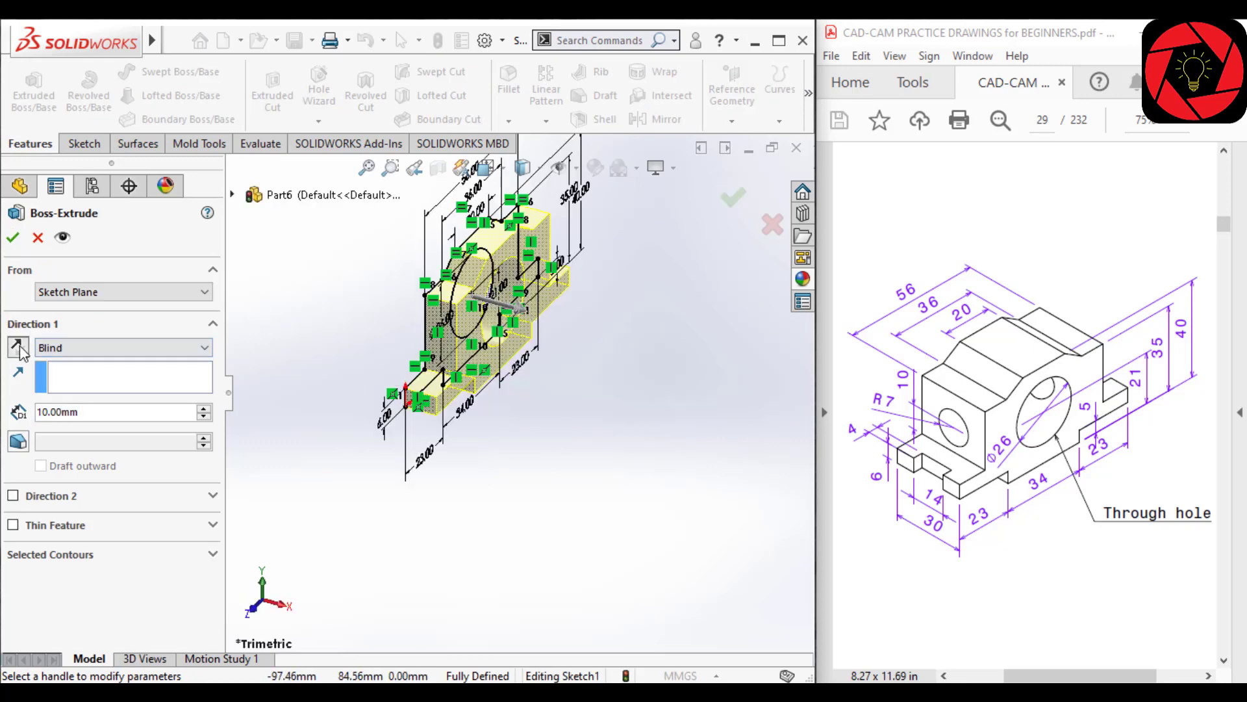
{"action": "left_click", "coordinate": [19, 348]}
{"action": "left_click", "coordinate": [123, 348]}
{"action": "left_click", "coordinate": [83, 420]}
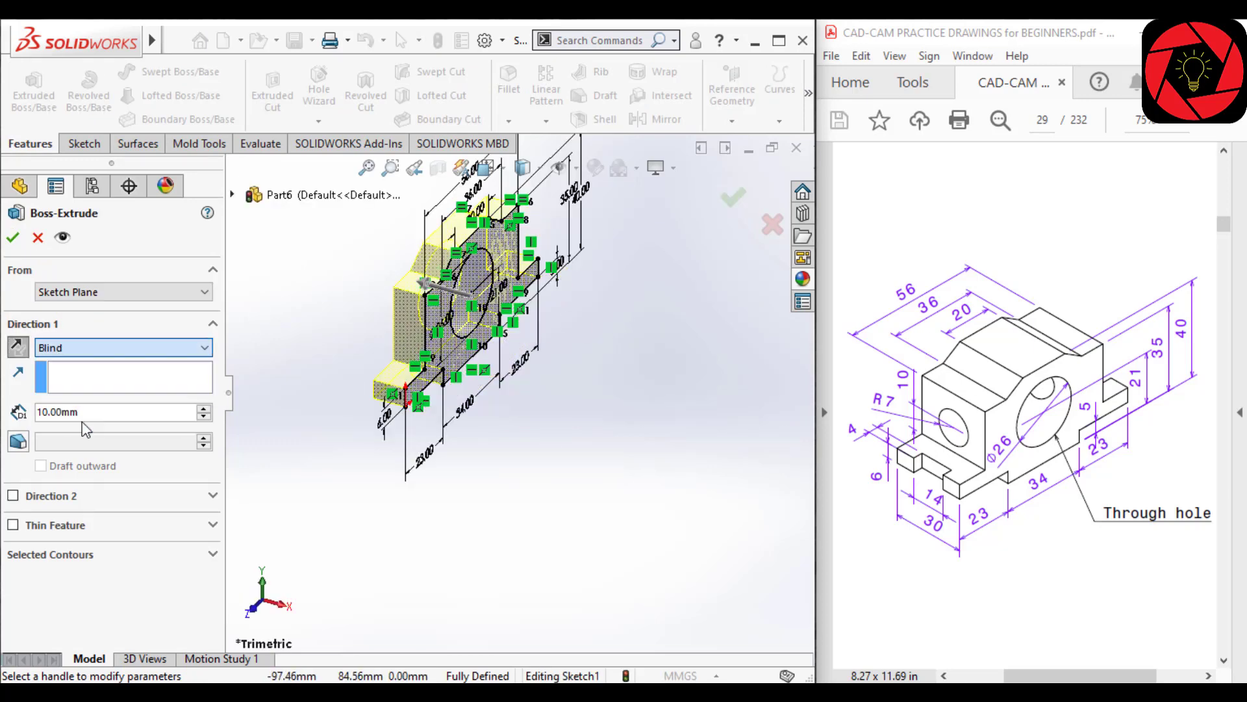
{"action": "scroll", "coordinate": [89, 413], "scroll_direction": "up", "scroll_amount": 1}
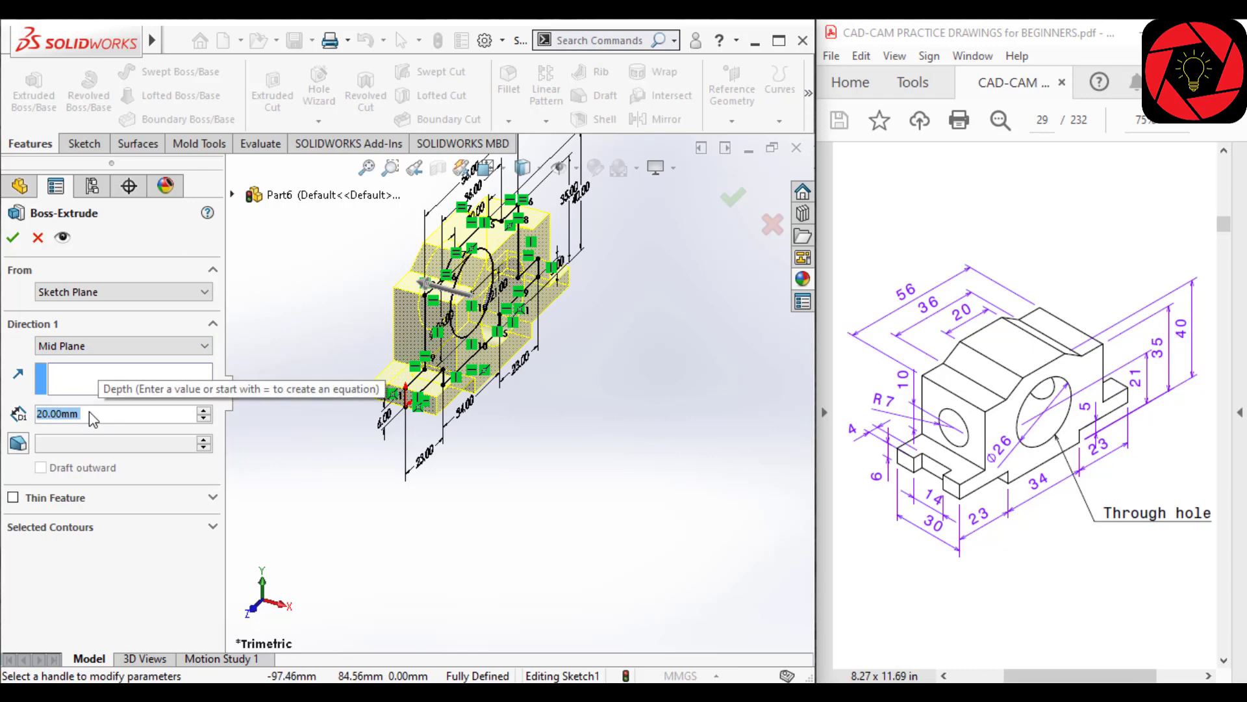
{"action": "type", "text": "30"}
{"action": "key", "text": "Return"}
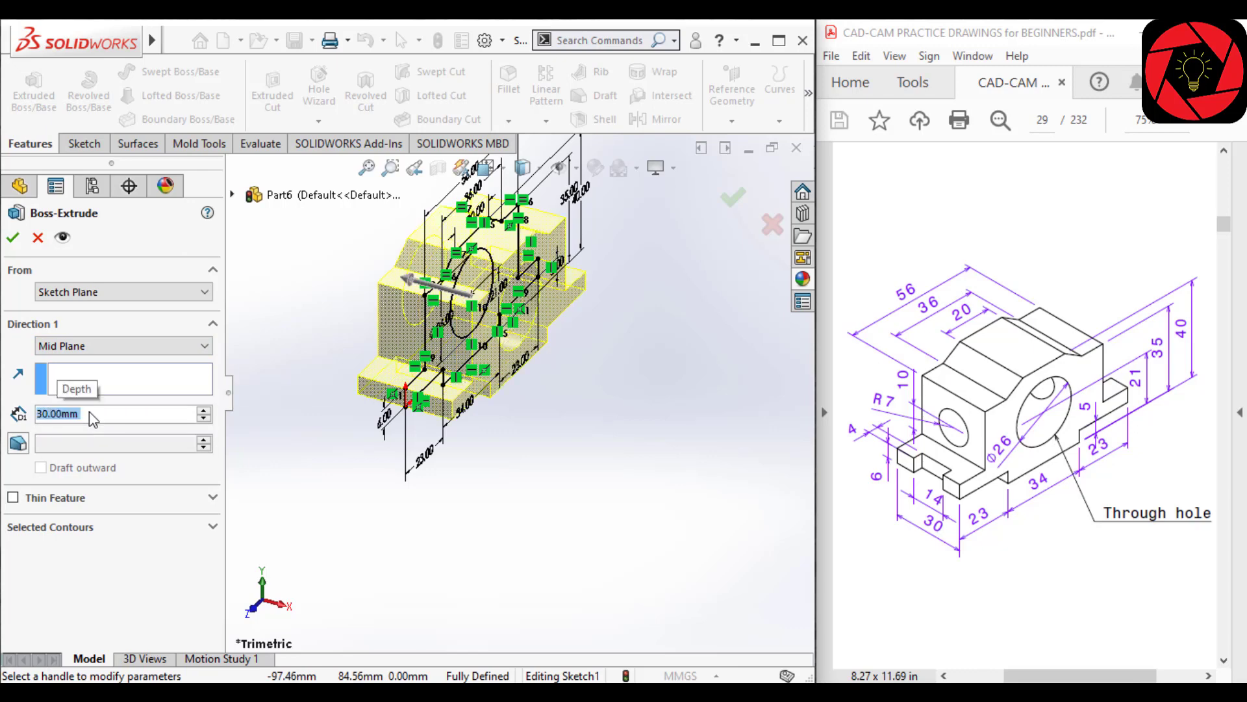
{"action": "key", "text": "Return"}
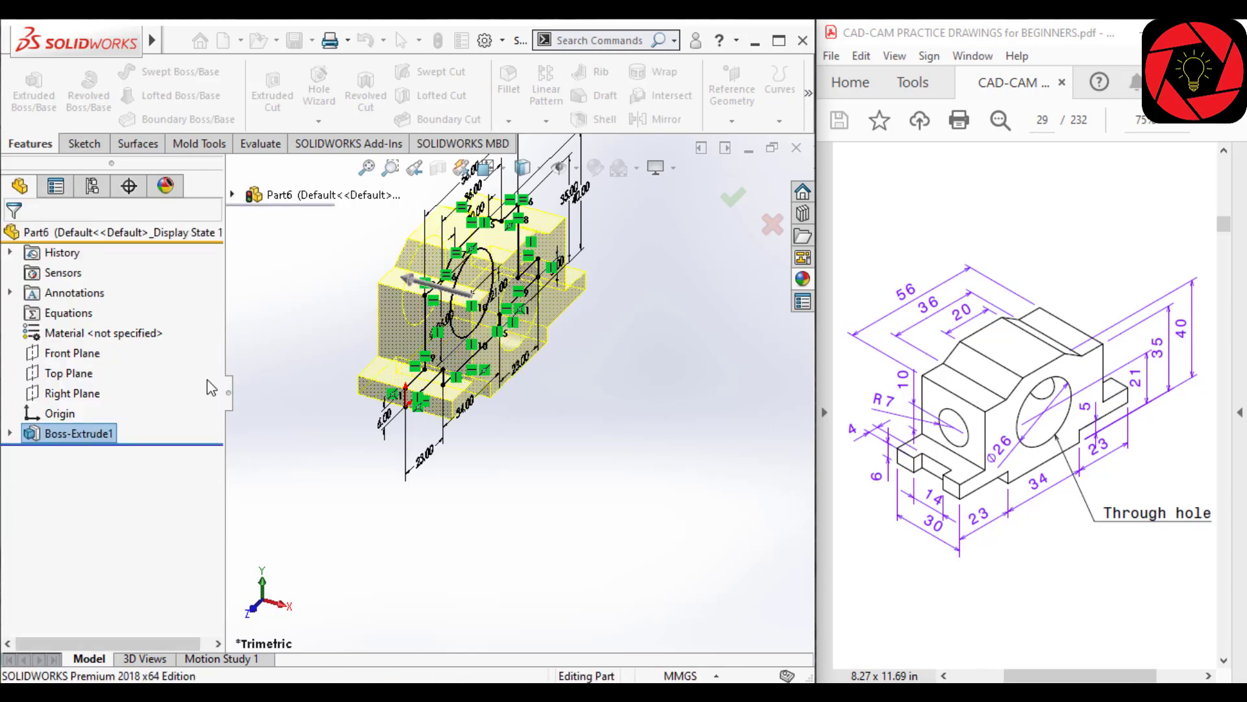
Start a sketch on the vertical face above the front flange and draw a circle about 12.6 mm in diameter near its middle.
{"action": "middle_click_drag", "start_coordinate": [441, 342], "coordinate": [482, 338]}
{"action": "left_click", "coordinate": [497, 353]}
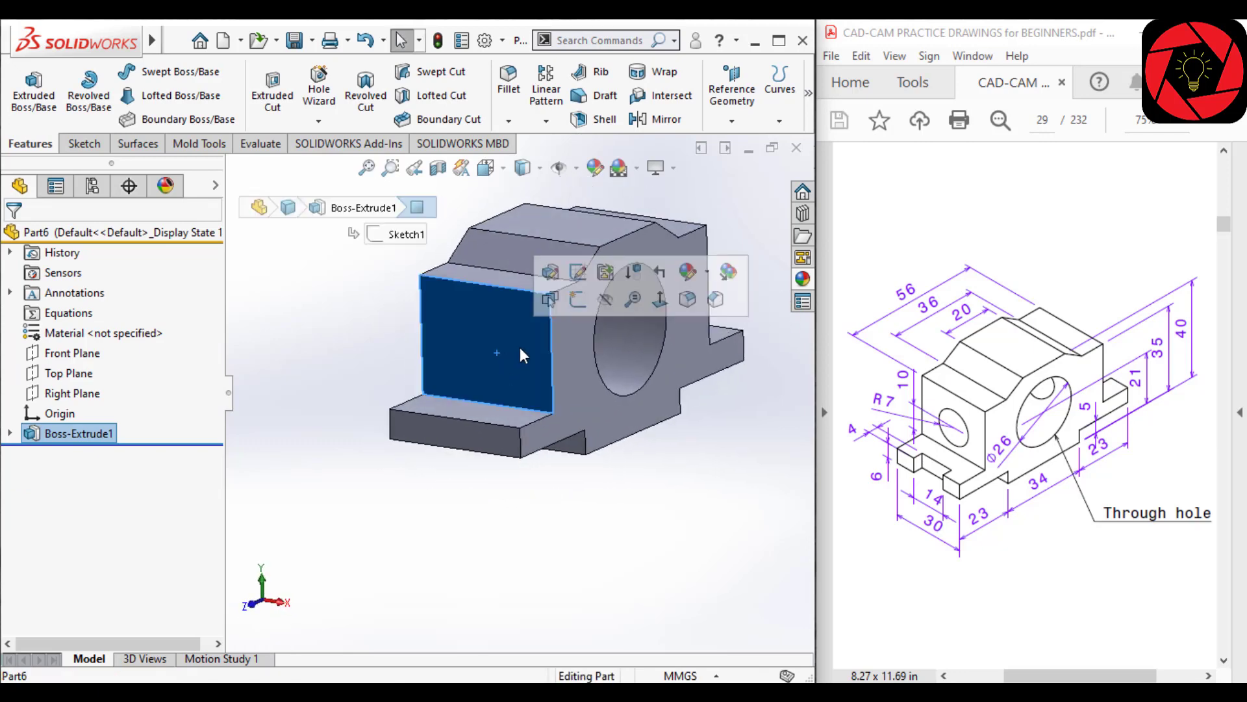
{"action": "left_click", "coordinate": [578, 309]}
{"action": "key", "text": "space"}
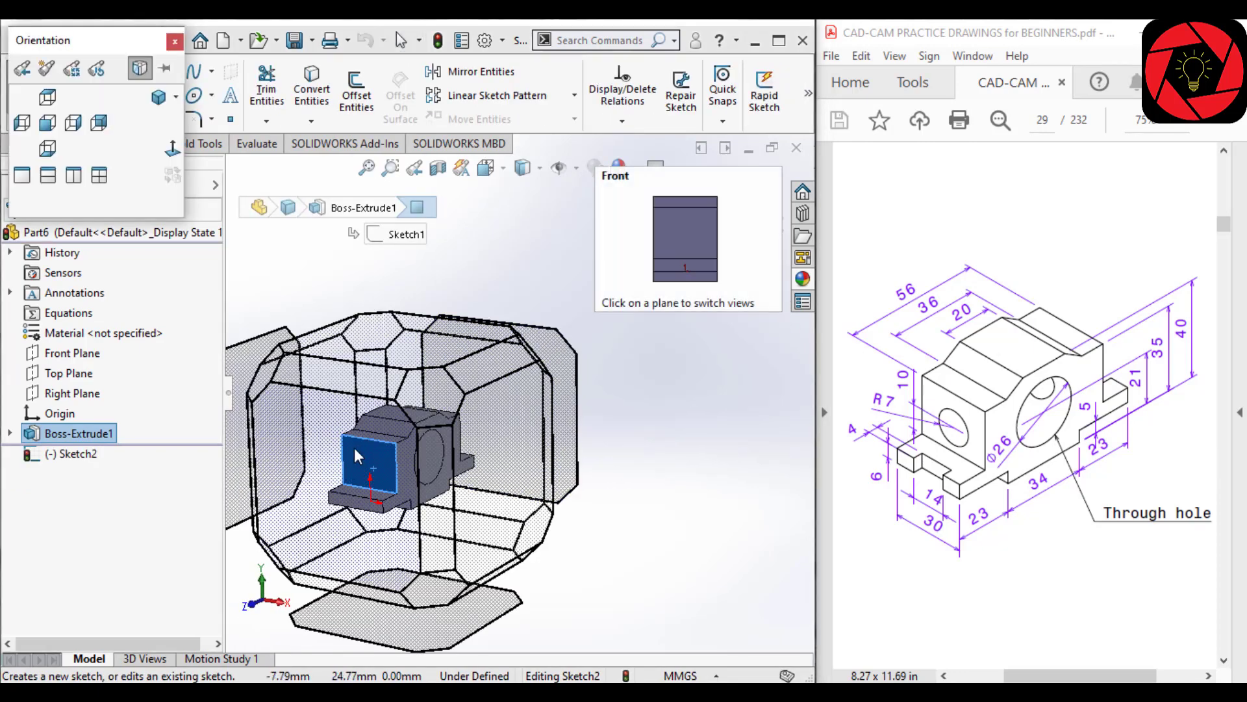
{"action": "left_click", "coordinate": [356, 447]}
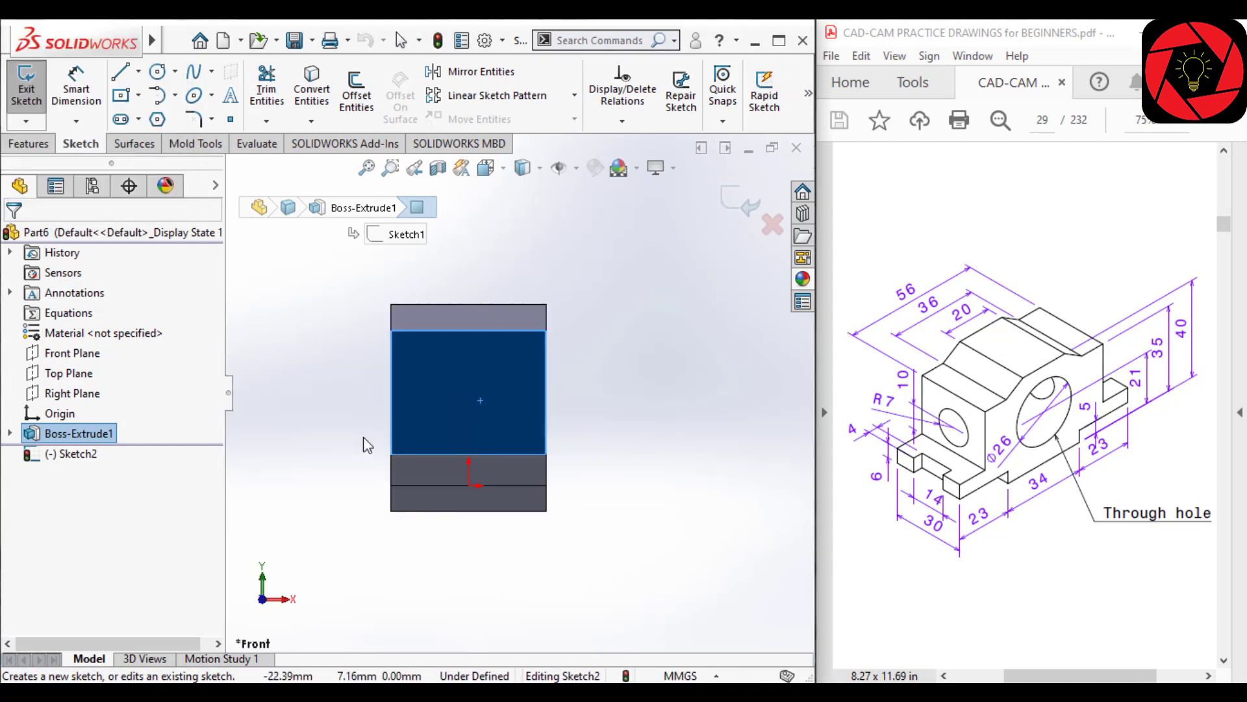
{"action": "key", "text": "c"}
{"action": "left_click", "coordinate": [518, 388]}
{"action": "left_click", "coordinate": [552, 422]}
{"action": "key", "text": "Escape"}
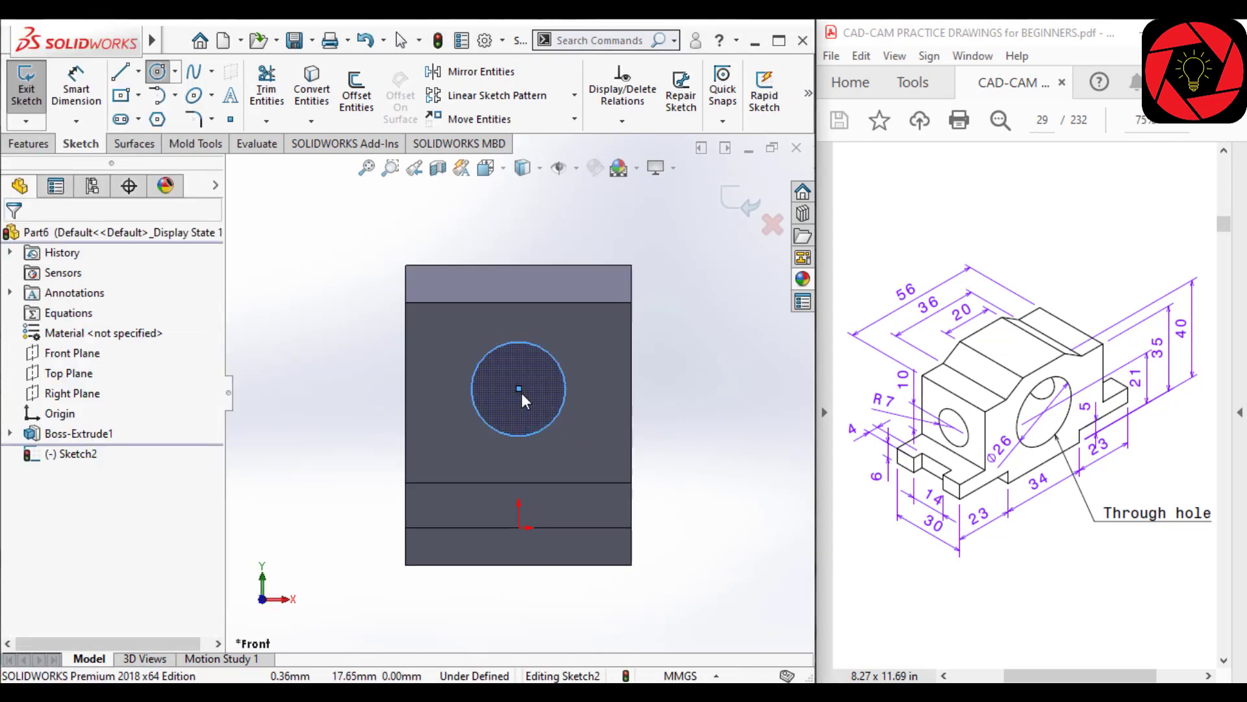
Apply a vertical relation between the circle's centre and the origin.
{"action": "left_click", "coordinate": [518, 389]}
{"action": "left_click", "coordinate": [518, 526], "text": "ctrl"}
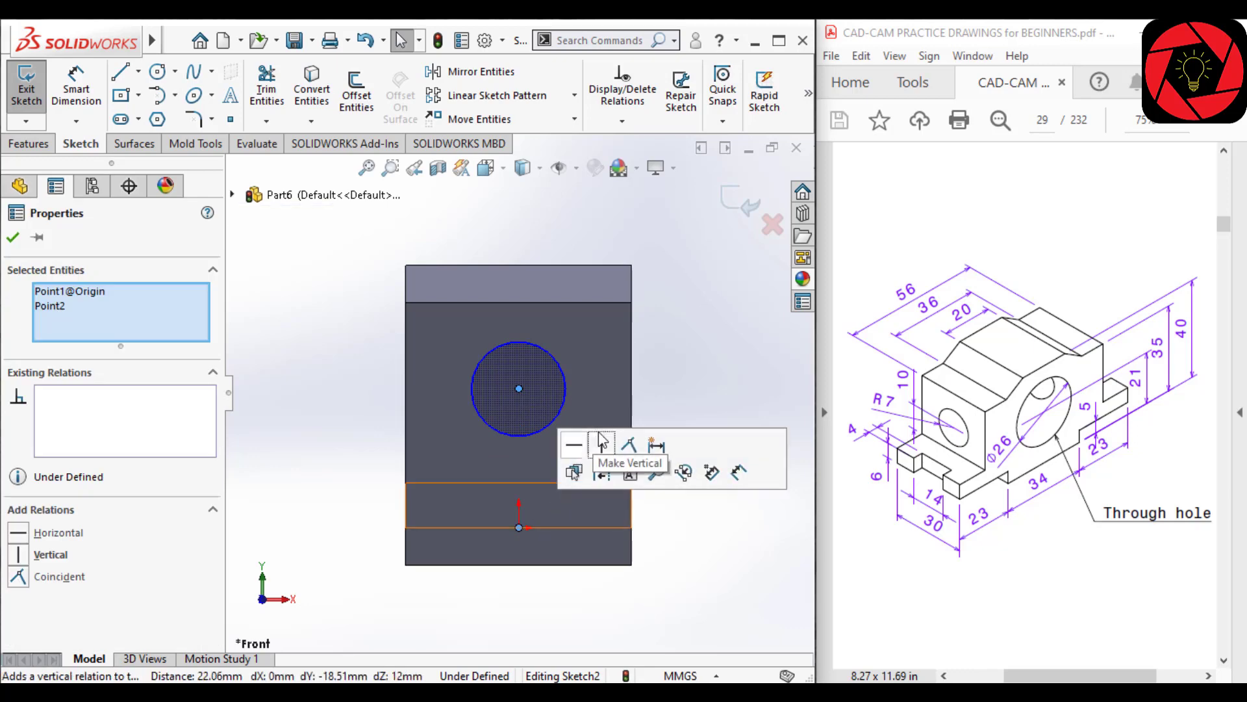
{"action": "left_click", "coordinate": [602, 447]}
Dimension the circle's diameter as 7*2 mm and display the dimension as a radius.
{"action": "key", "text": "d"}
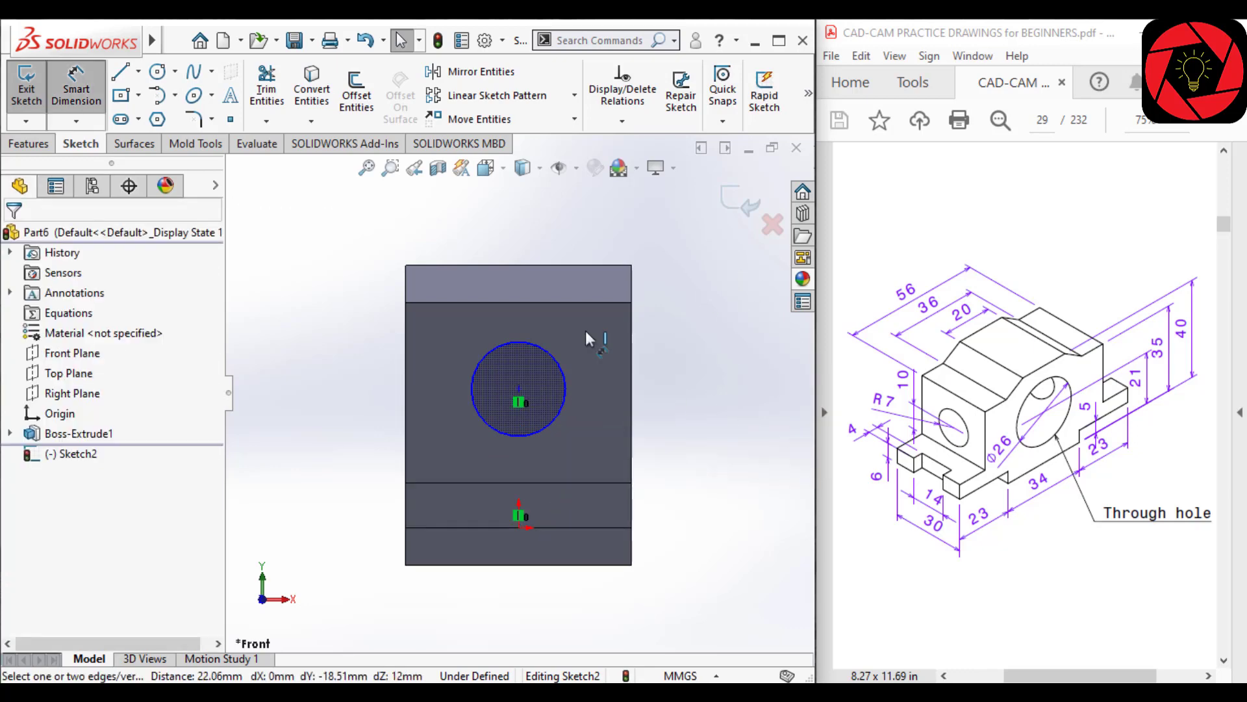
{"action": "left_click", "coordinate": [482, 358]}
{"action": "left_click", "coordinate": [349, 393]}
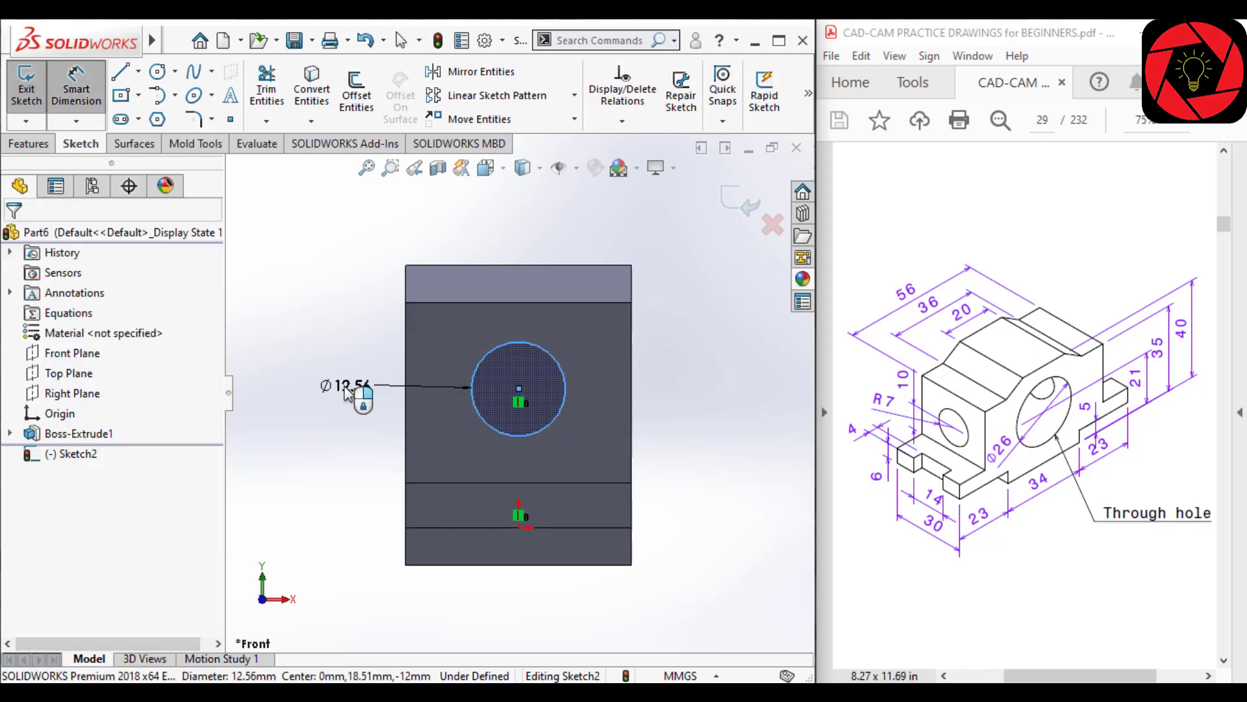
{"action": "type", "text": "7*2"}
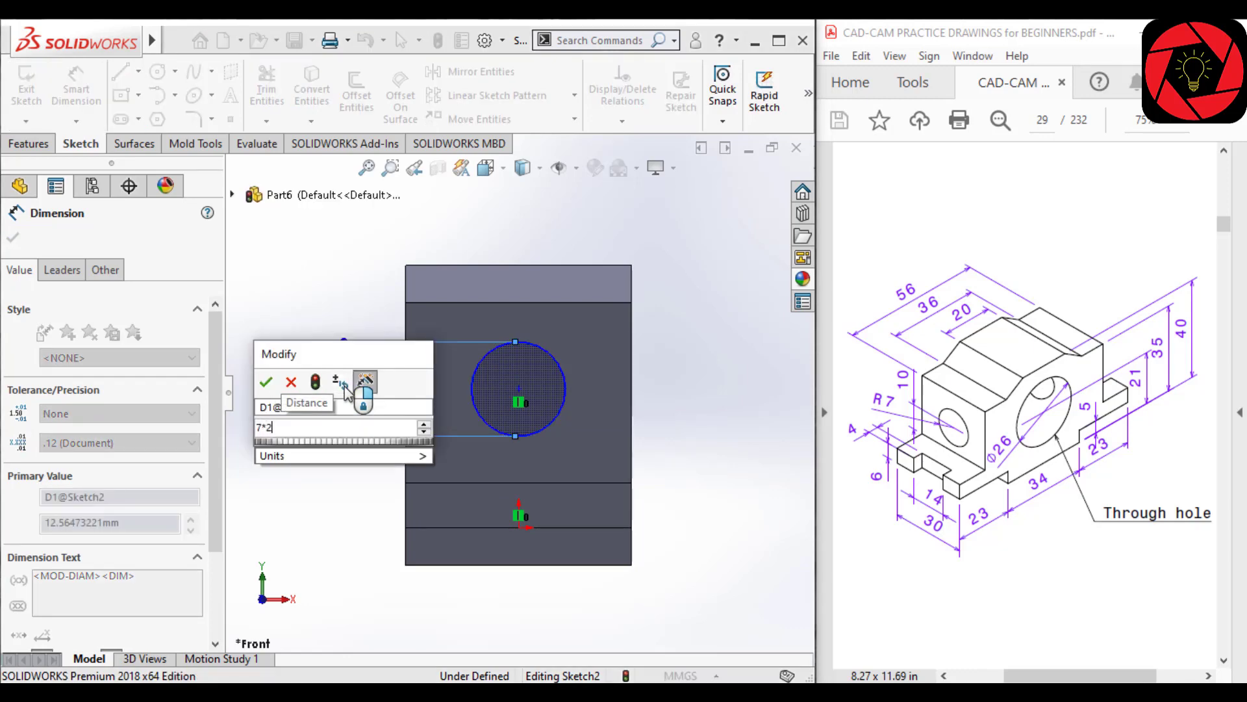
{"action": "key", "text": "Return"}
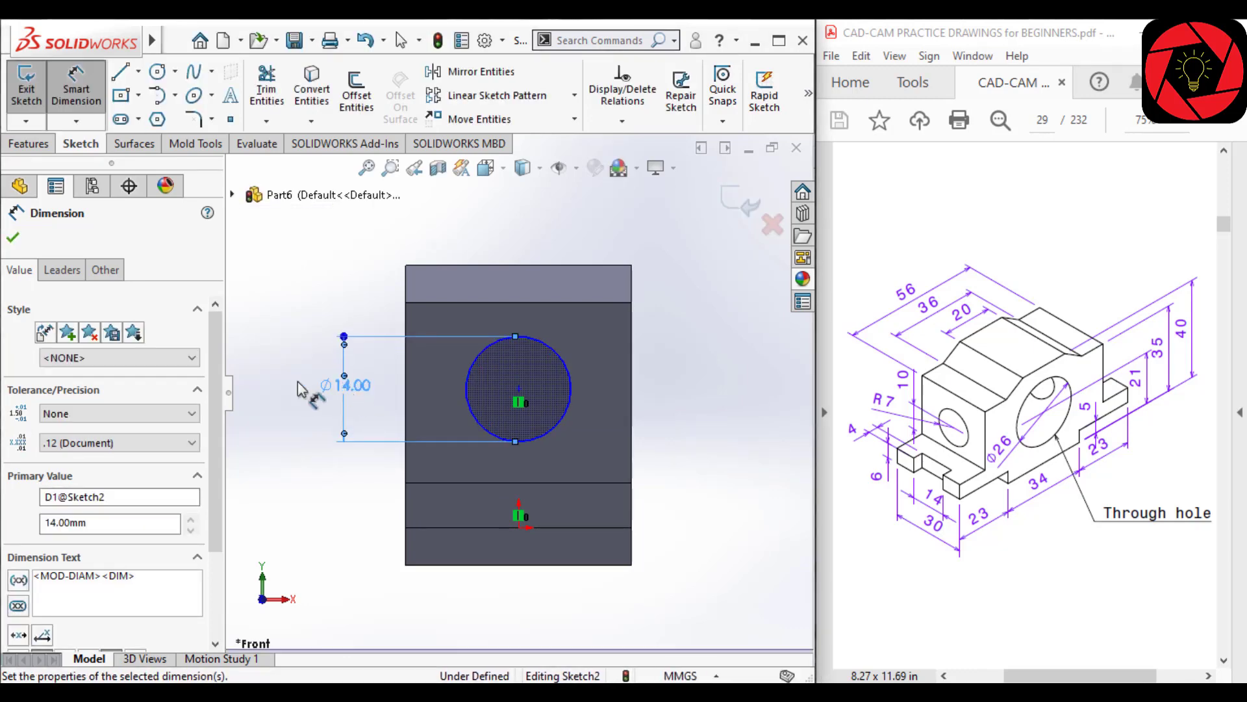
{"action": "left_click", "coordinate": [61, 270]}
{"action": "left_click", "coordinate": [50, 391]}
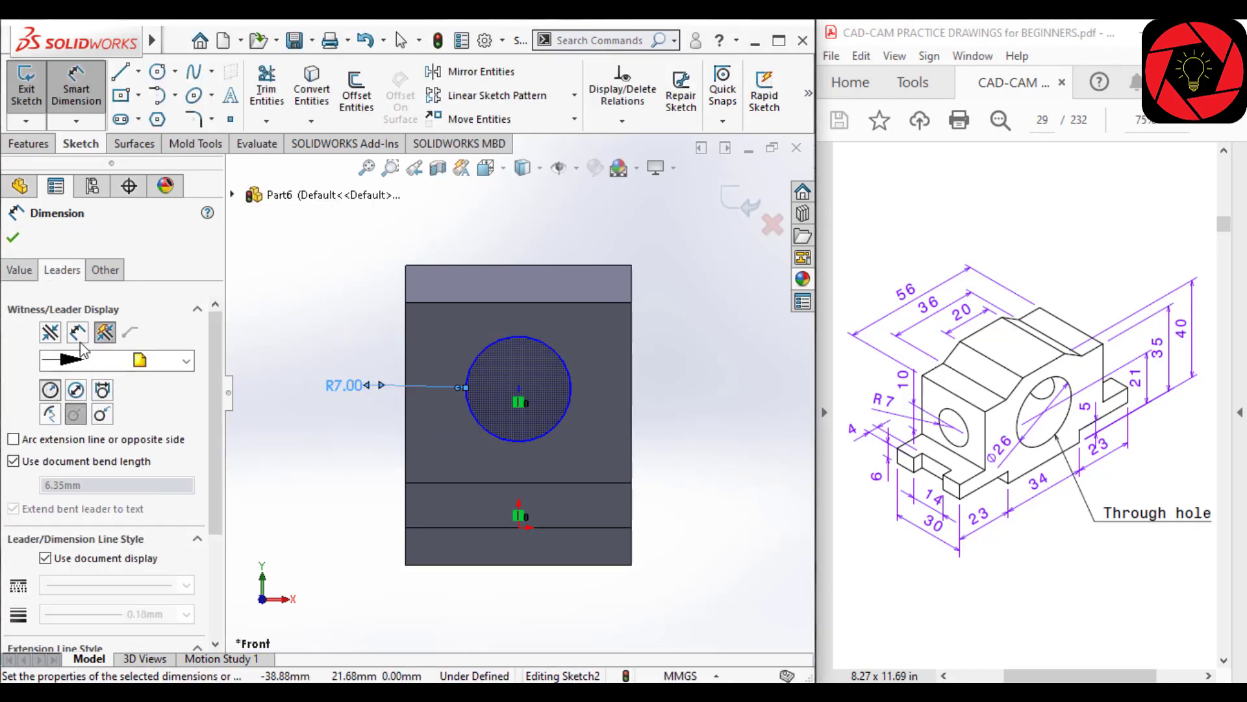
{"action": "left_click", "coordinate": [12, 237]}
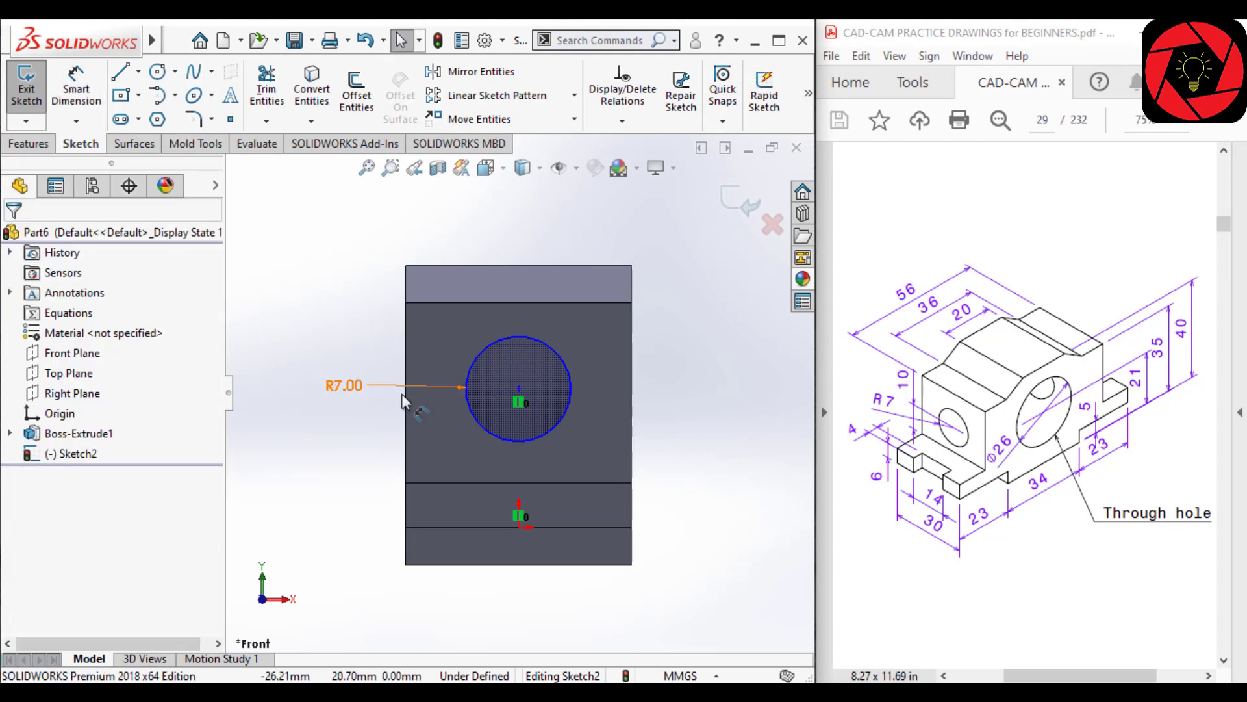
Dimension the distance from the circle's centre to the lower edge of the vertical face to 10 mm and finish dimensioning.
{"action": "scroll", "coordinate": [604, 421], "scroll_direction": "down", "scroll_amount": 1}
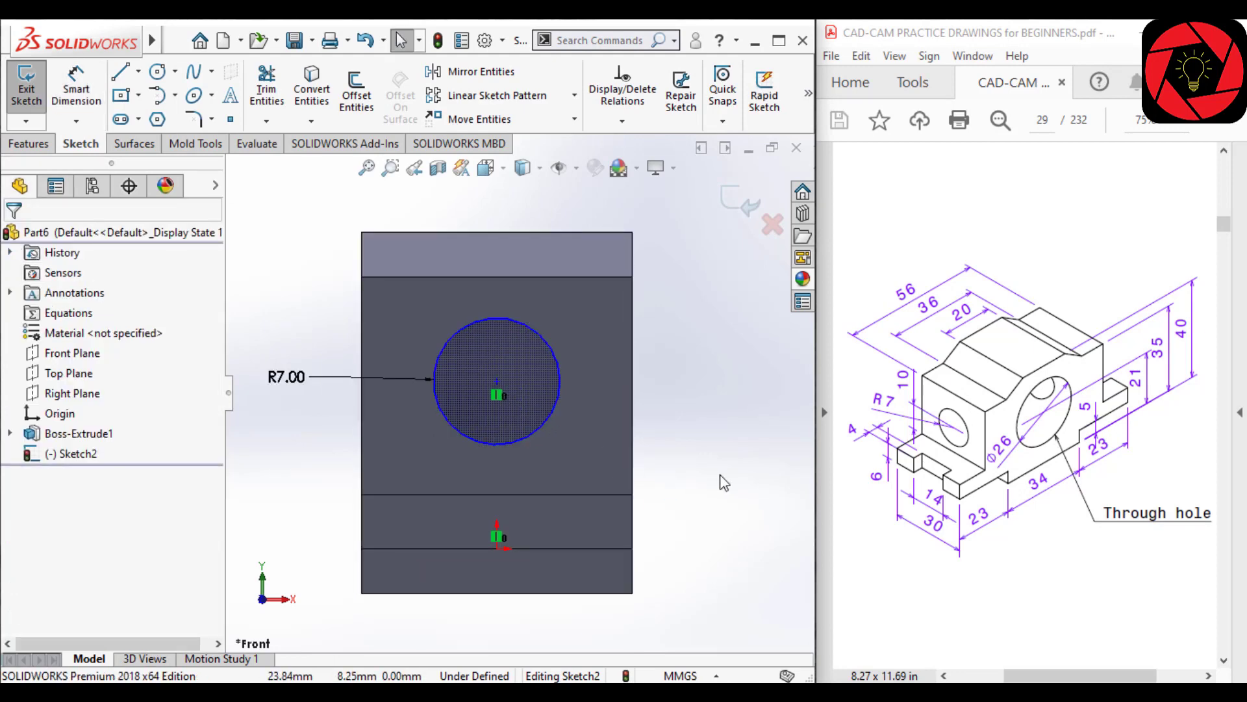
{"action": "right_click_drag", "start_coordinate": [721, 476], "coordinate": [715, 410]}
{"action": "left_click", "coordinate": [497, 382]}
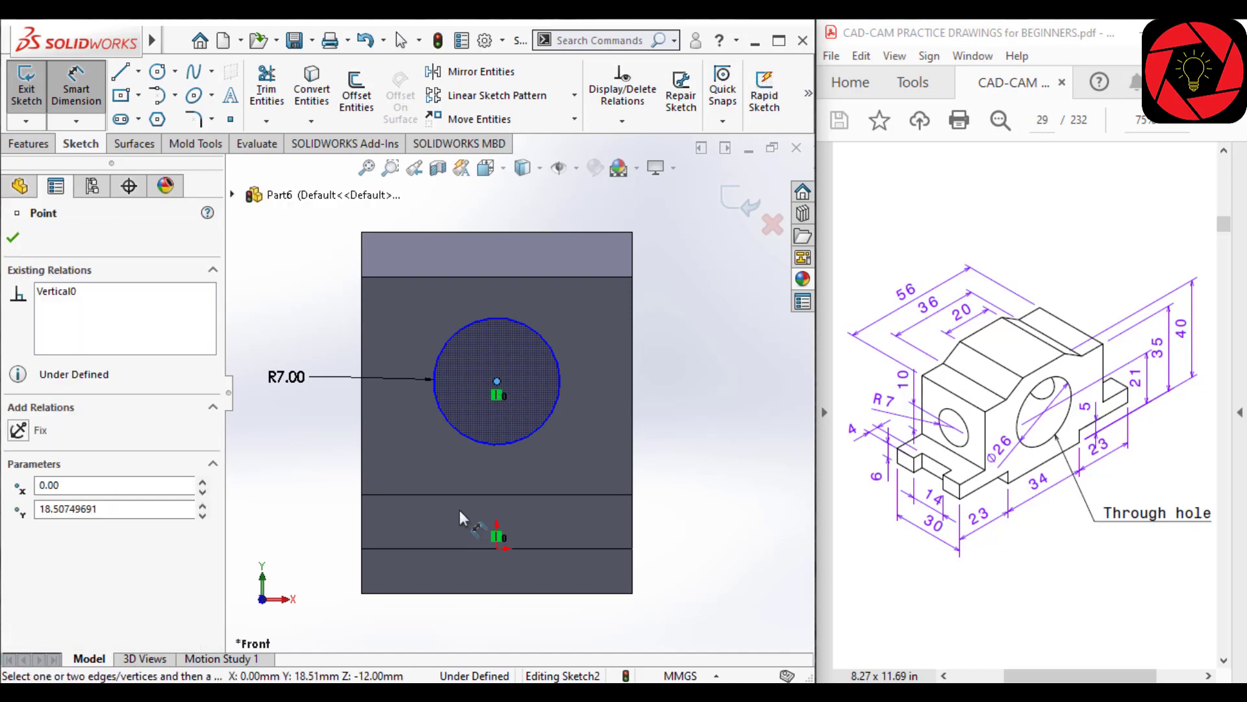
{"action": "middle_click_drag", "start_coordinate": [696, 464], "coordinate": [429, 546]}
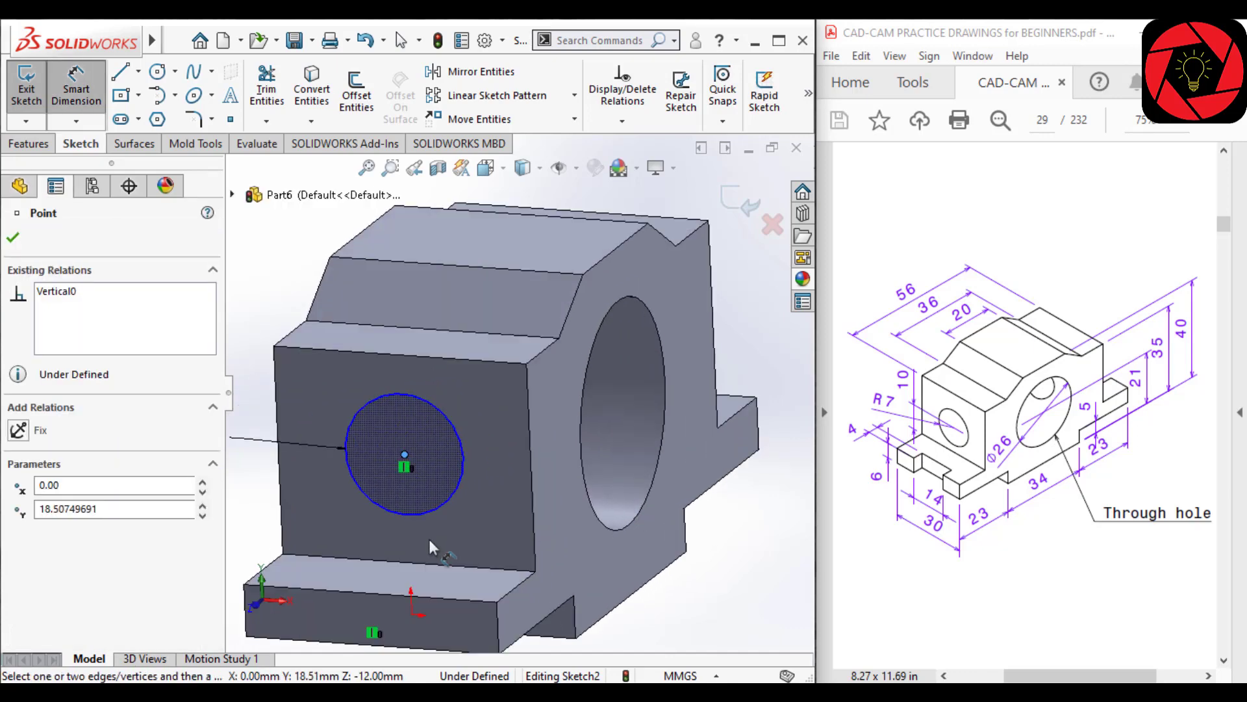
{"action": "left_click", "coordinate": [374, 552]}
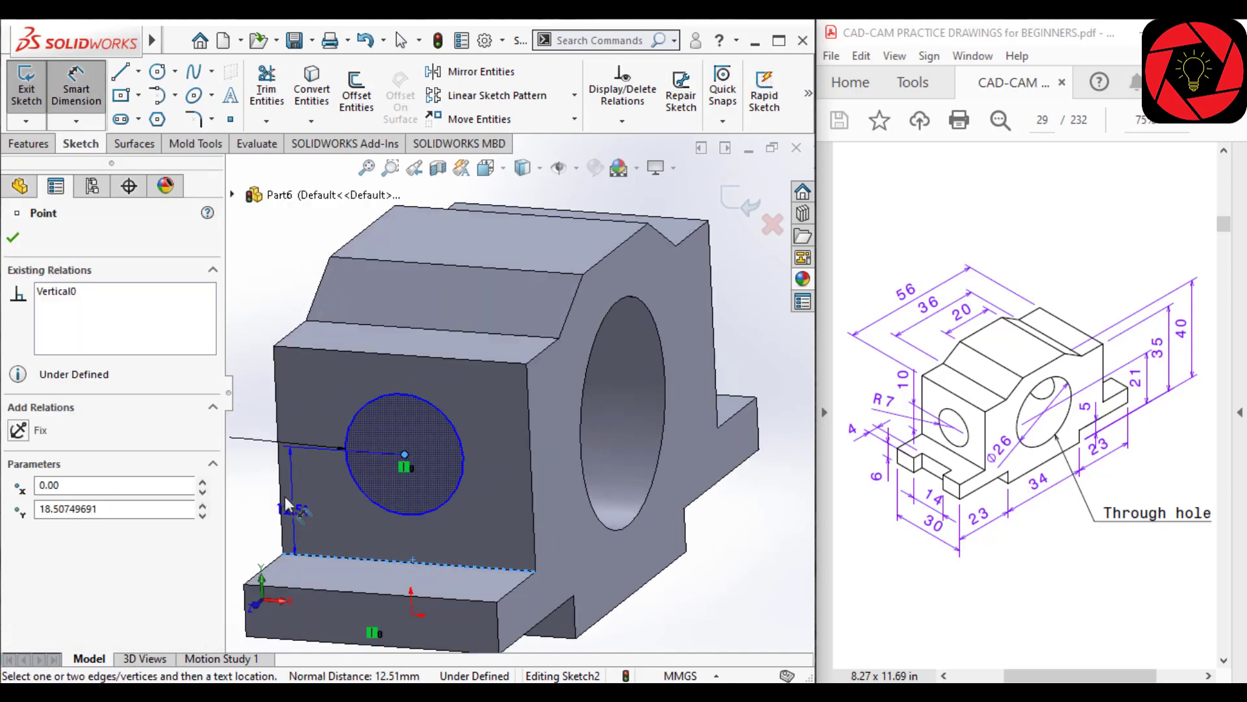
{"action": "scroll", "coordinate": [299, 487], "scroll_direction": "up", "scroll_amount": 2}
{"action": "left_click", "coordinate": [347, 473]}
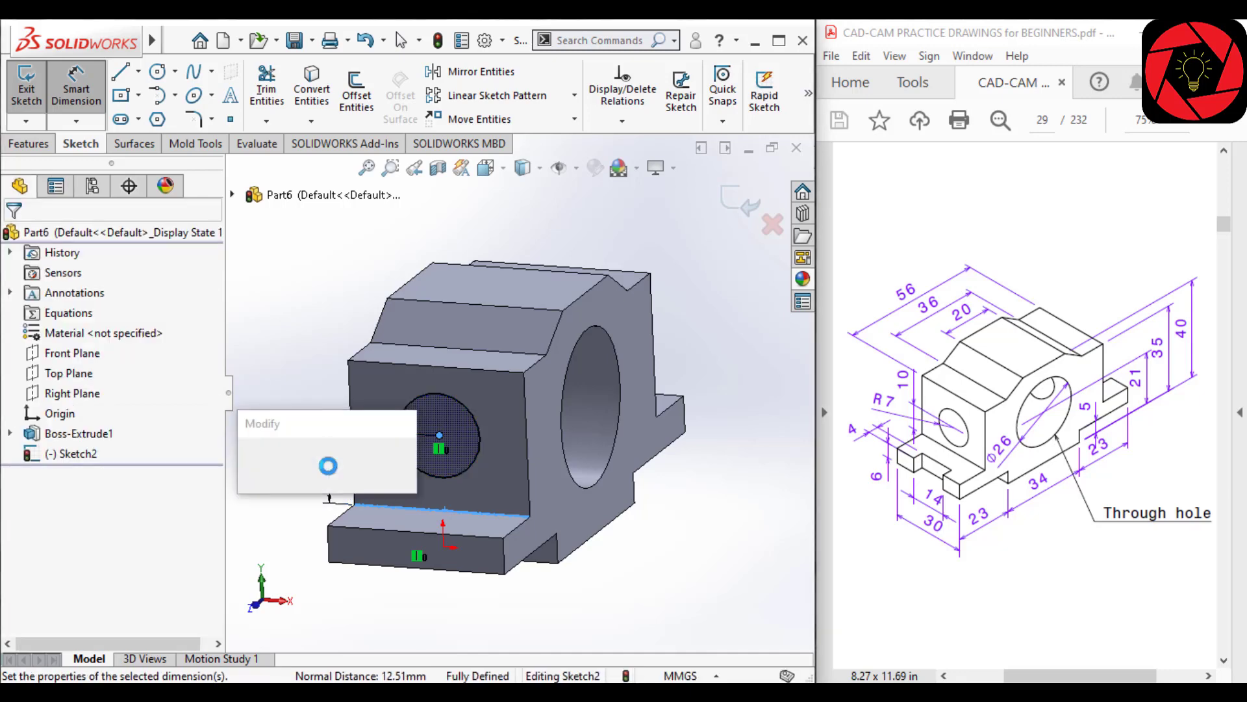
{"action": "type", "text": "10"}
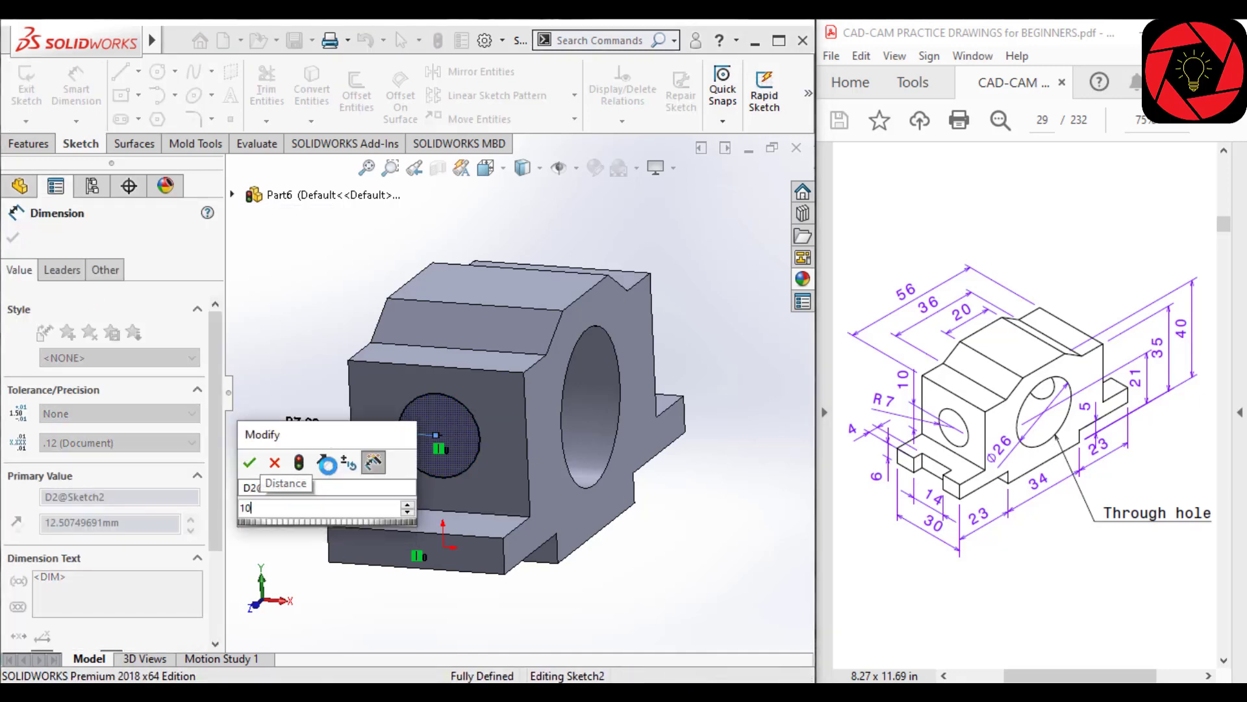
{"action": "key", "text": "Return"}
{"action": "scroll", "coordinate": [334, 441], "scroll_direction": "down", "scroll_amount": 2}
{"action": "scroll", "coordinate": [358, 480], "scroll_direction": "down", "scroll_amount": 1}
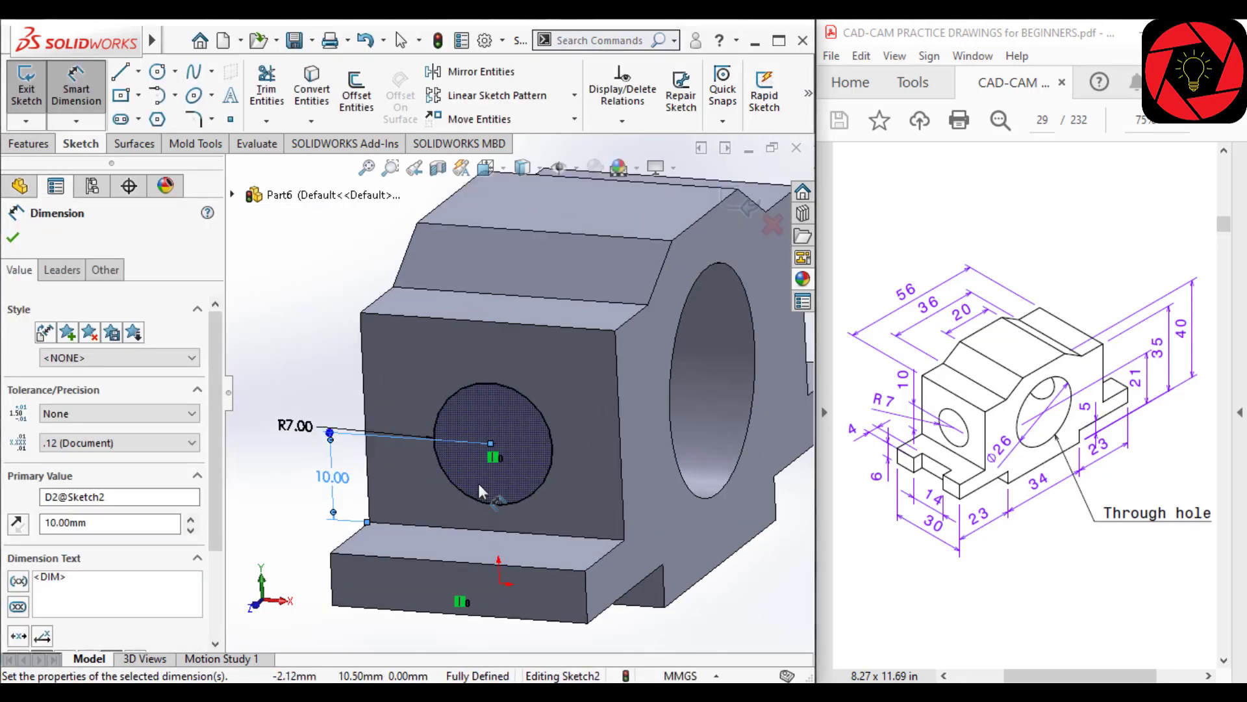
{"action": "middle_click_drag", "start_coordinate": [505, 497], "coordinate": [611, 552]}
{"action": "key", "text": "Escape"}
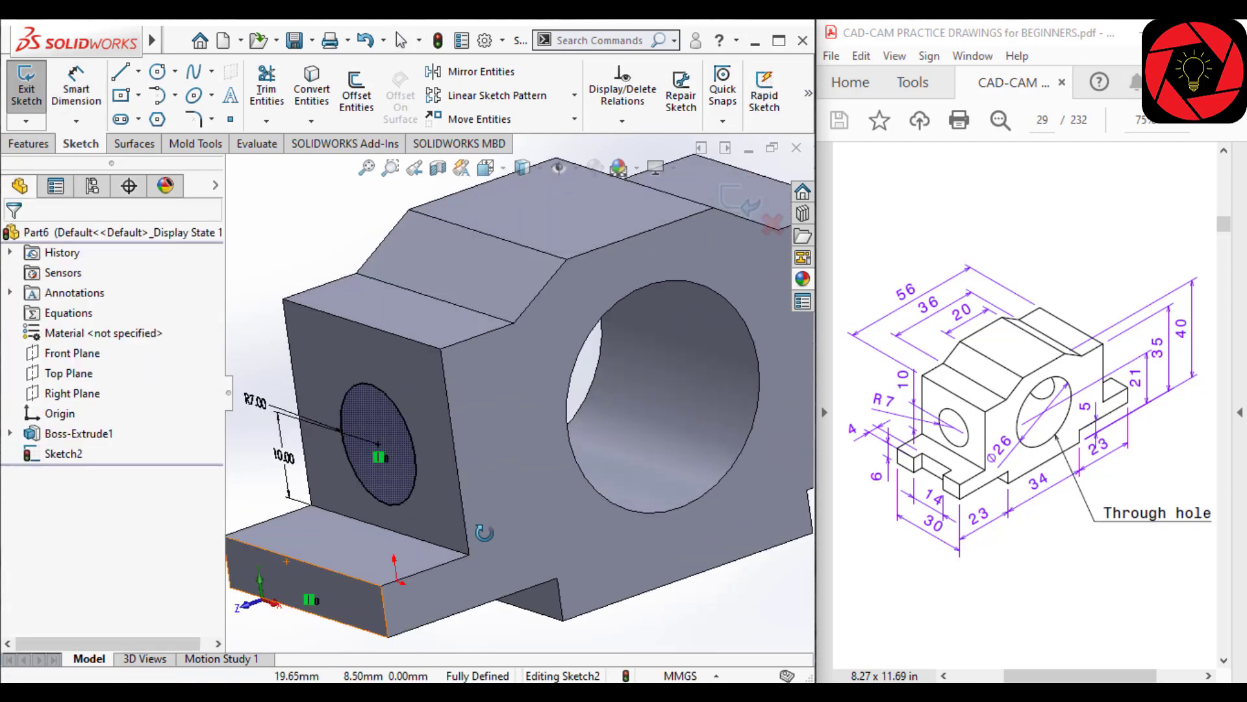
Cut the 7 mm radius circle through the whole block with an Extruded Cut set to Through All.
{"action": "left_click", "coordinate": [28, 145]}
{"action": "left_click", "coordinate": [272, 90]}
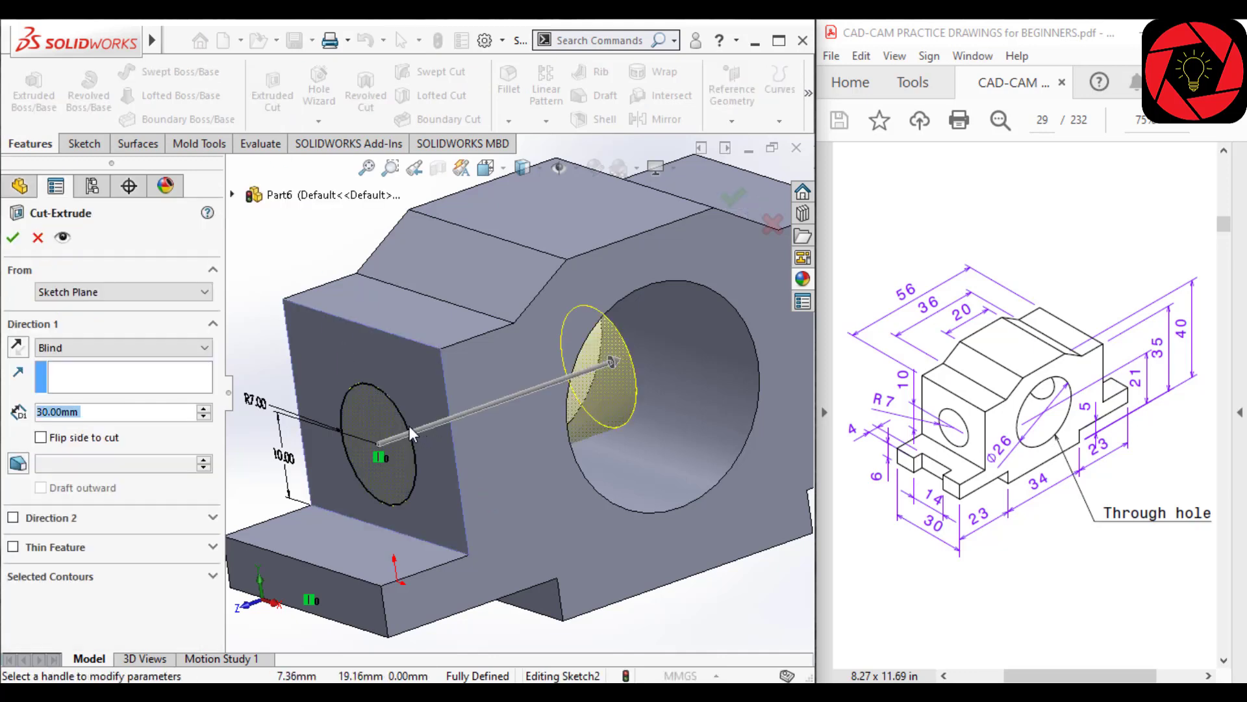
{"action": "scroll", "coordinate": [104, 345], "scroll_direction": "down", "scroll_amount": 1}
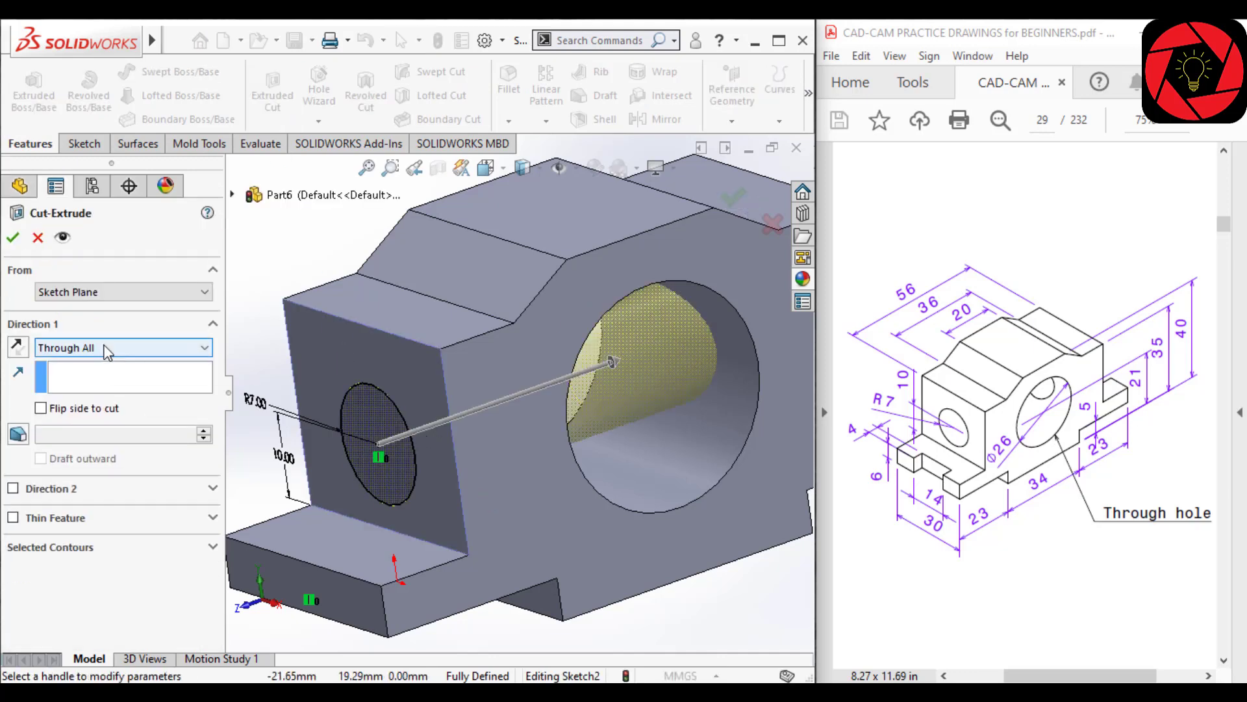
{"action": "left_click", "coordinate": [12, 237]}
Start a sketch on the front flange's top face and draw a corner rectangle about 14.4 by 5.4 mm starting on its outer edge.
{"action": "middle_click_drag", "start_coordinate": [419, 414], "coordinate": [478, 495]}
{"action": "left_click", "coordinate": [515, 513]}
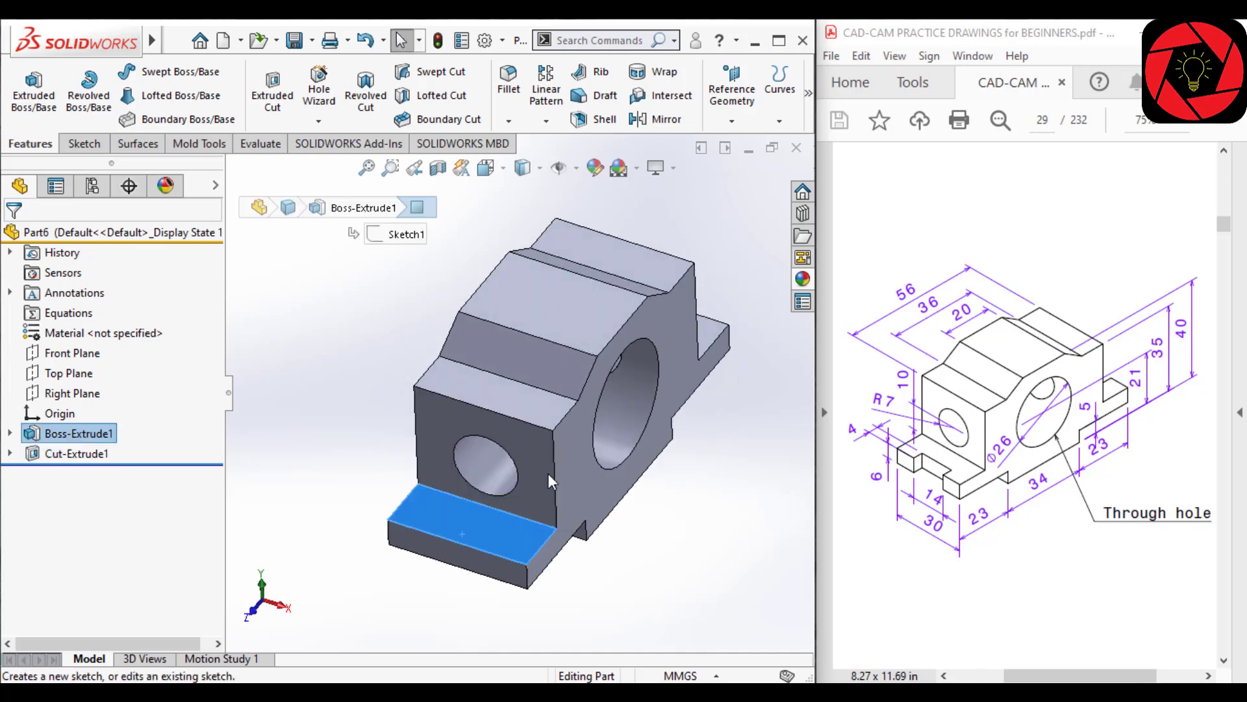
{"action": "left_click", "coordinate": [543, 453]}
{"action": "left_click", "coordinate": [385, 417]}
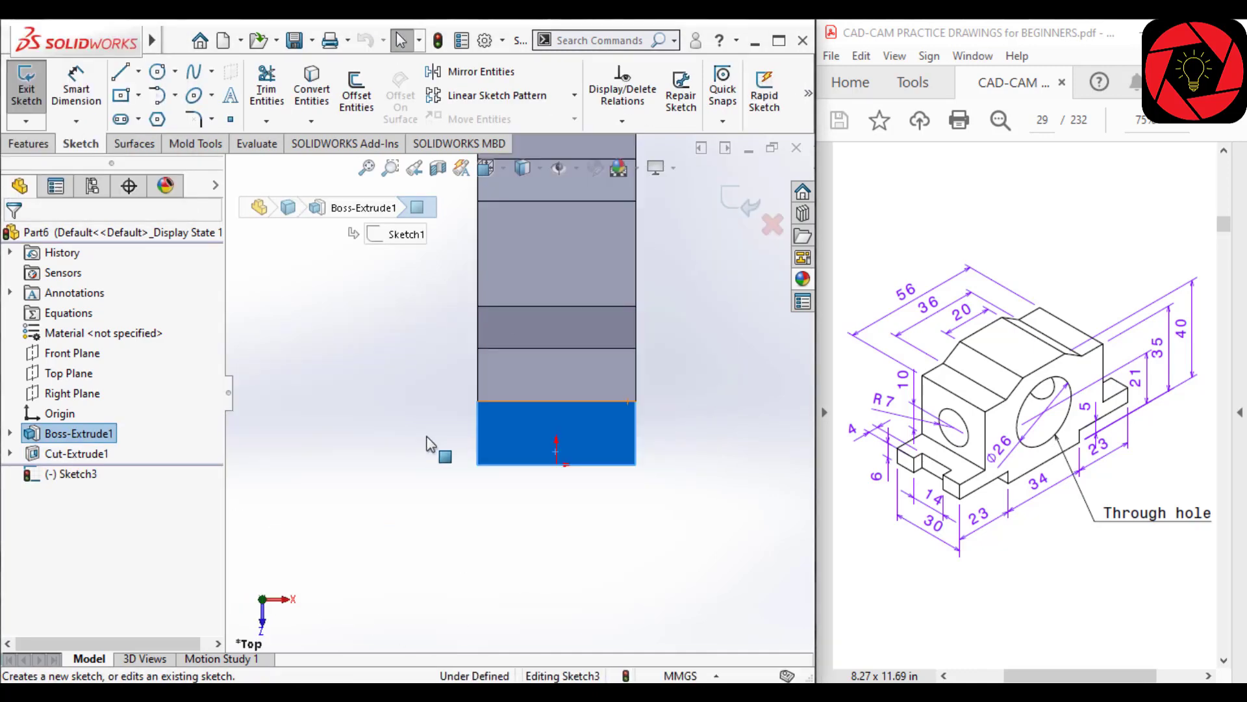
{"action": "right_click_drag", "start_coordinate": [506, 591], "coordinate": [503, 597]}
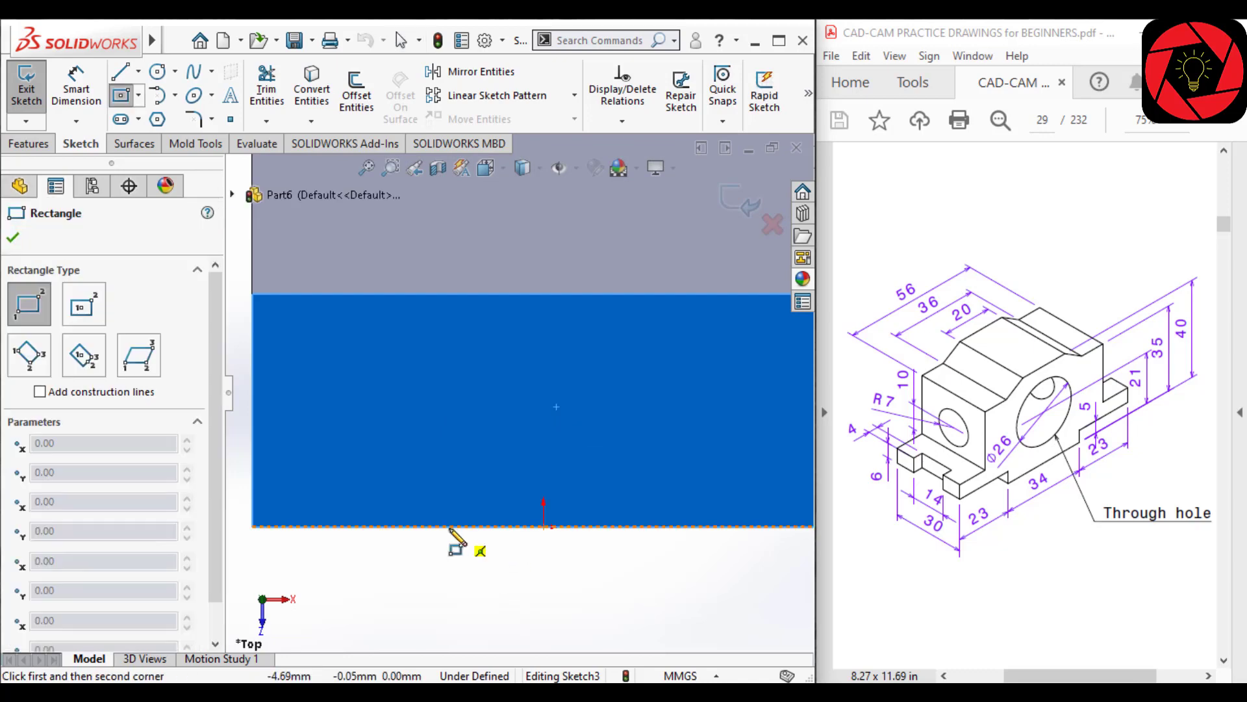
{"action": "left_click", "coordinate": [439, 526]}
{"action": "left_click", "coordinate": [720, 422]}
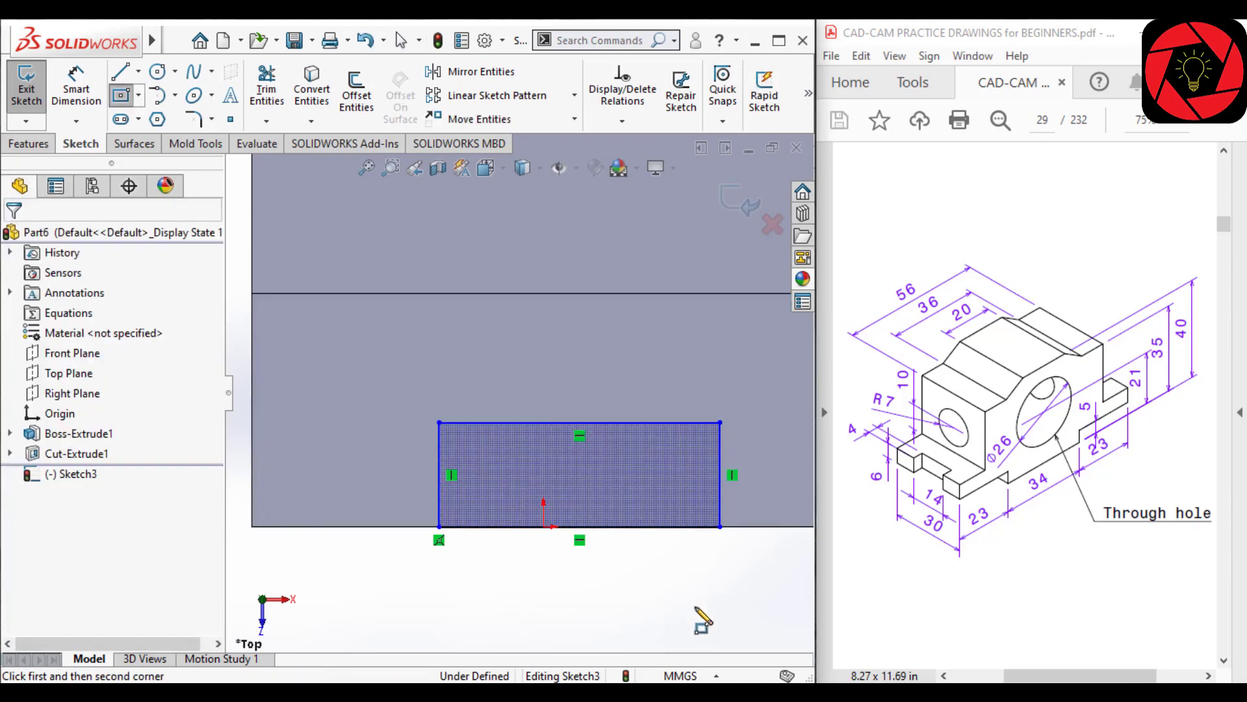
Dimension the rectangle's short side, its depth into the flange, to 4 mm.
{"action": "right_click_drag", "start_coordinate": [693, 607], "coordinate": [689, 555]}
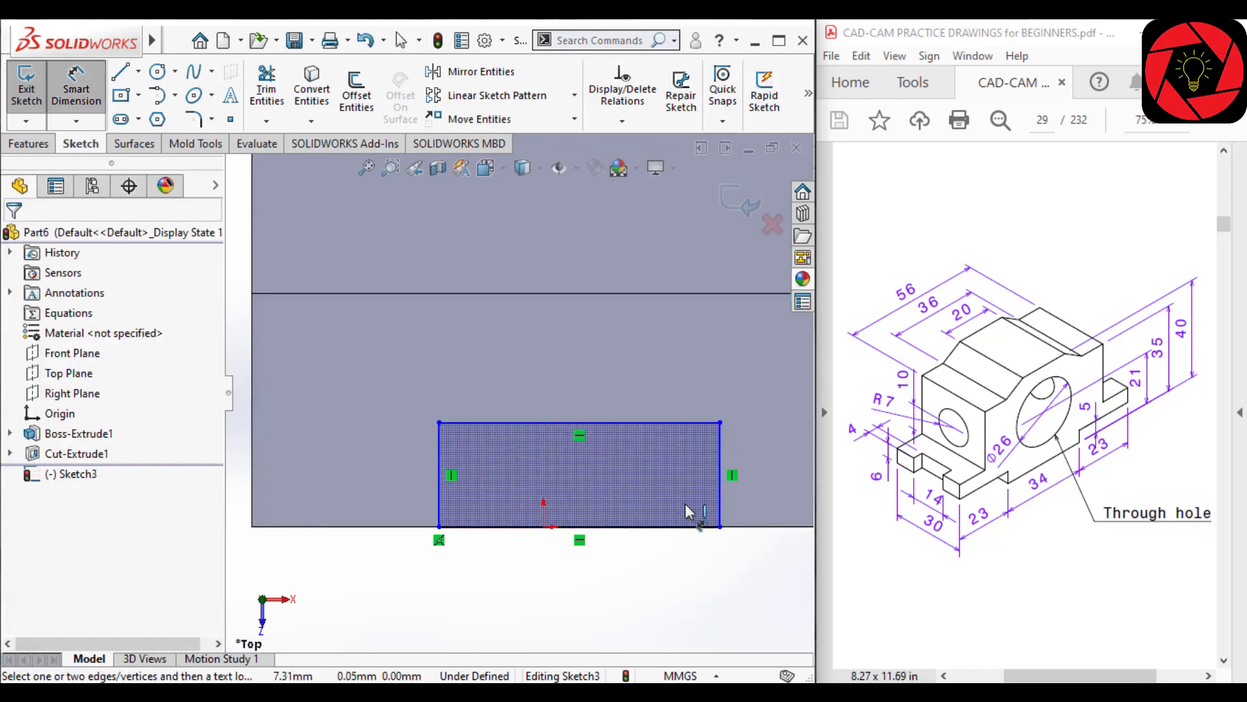
{"action": "left_click", "coordinate": [440, 447]}
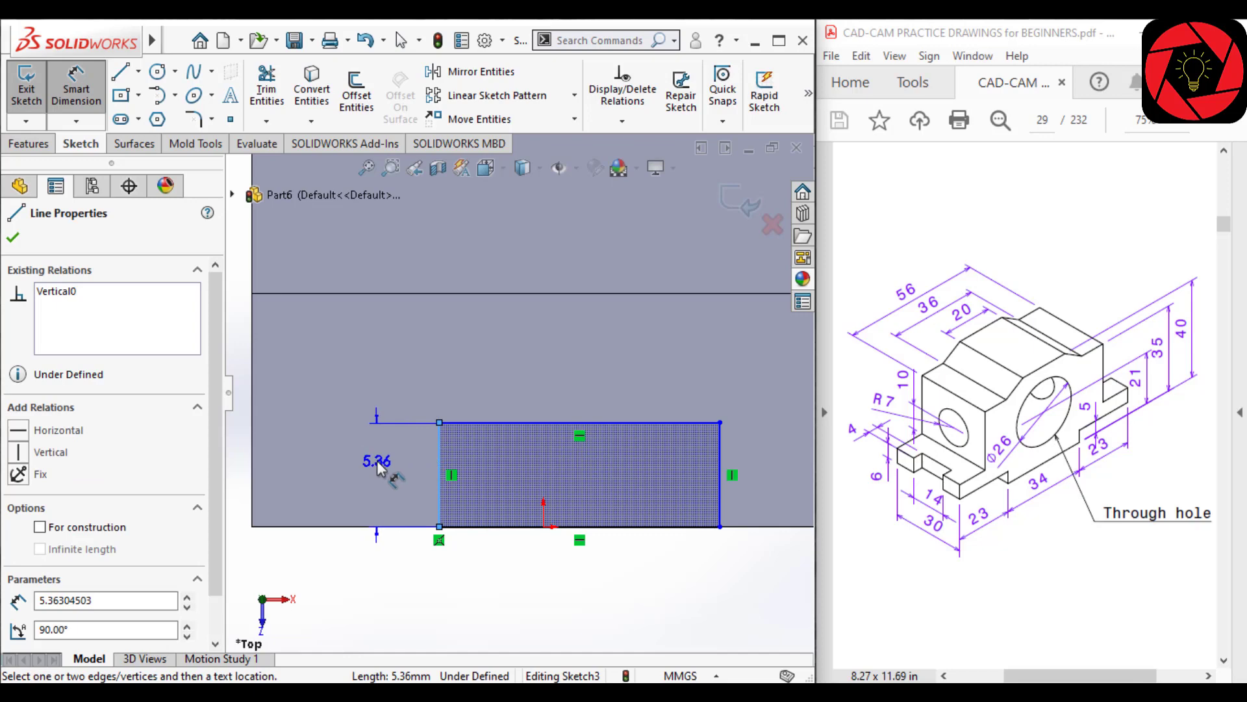
{"action": "left_click", "coordinate": [375, 470]}
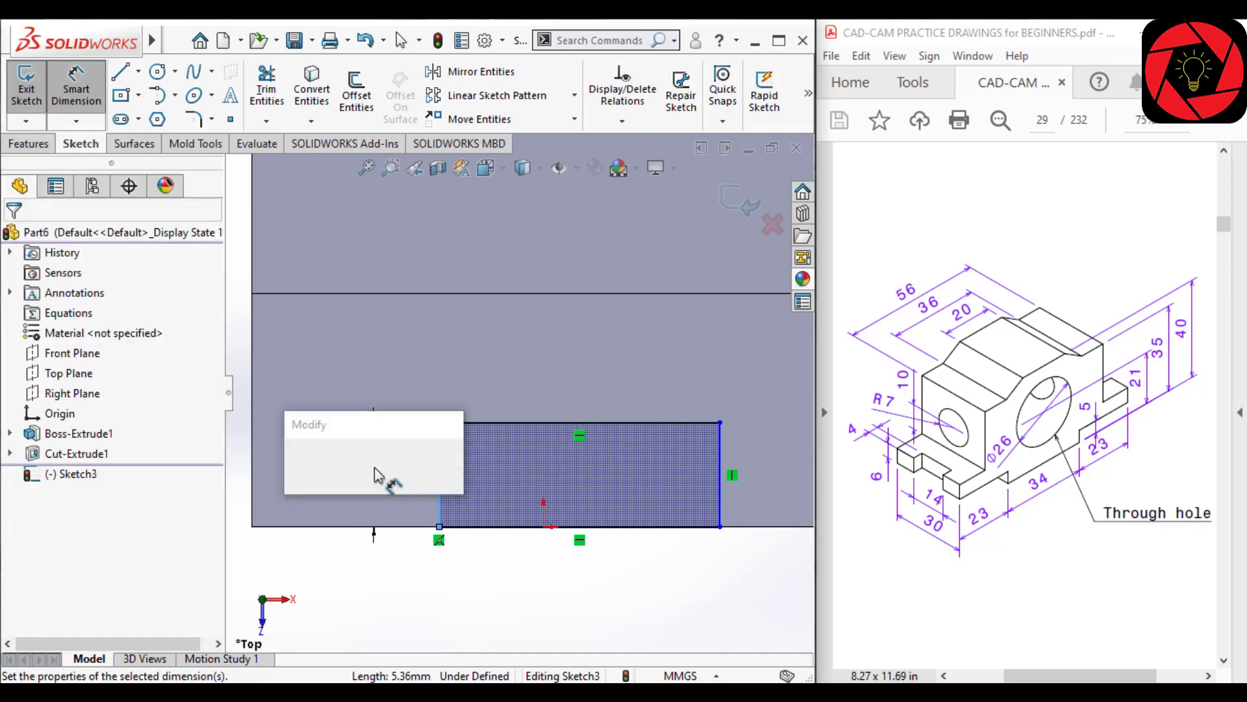
{"action": "type", "text": "4"}
{"action": "key", "text": "Return"}
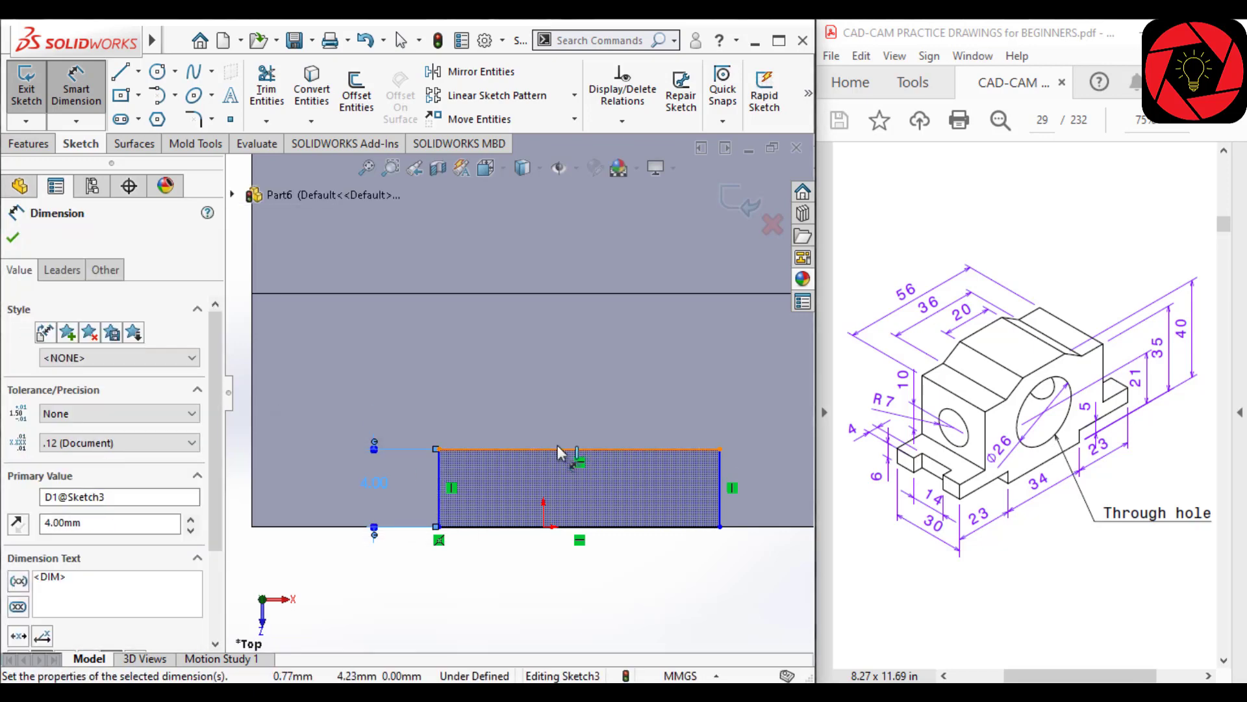
Dimension the rectangle's long side along the flange edge to 14 mm and finish dimensioning.
{"action": "left_click", "coordinate": [563, 565]}
{"action": "left_click", "coordinate": [560, 588]}
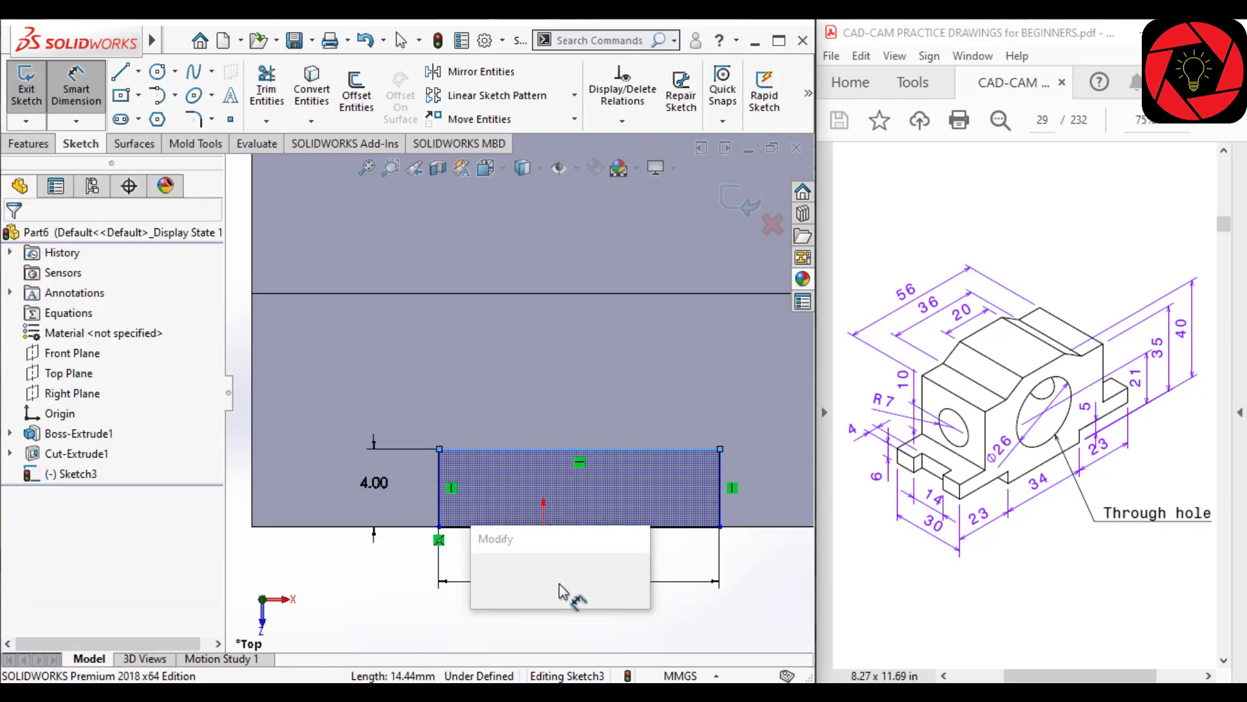
{"action": "type", "text": "14"}
{"action": "key", "text": "Return"}
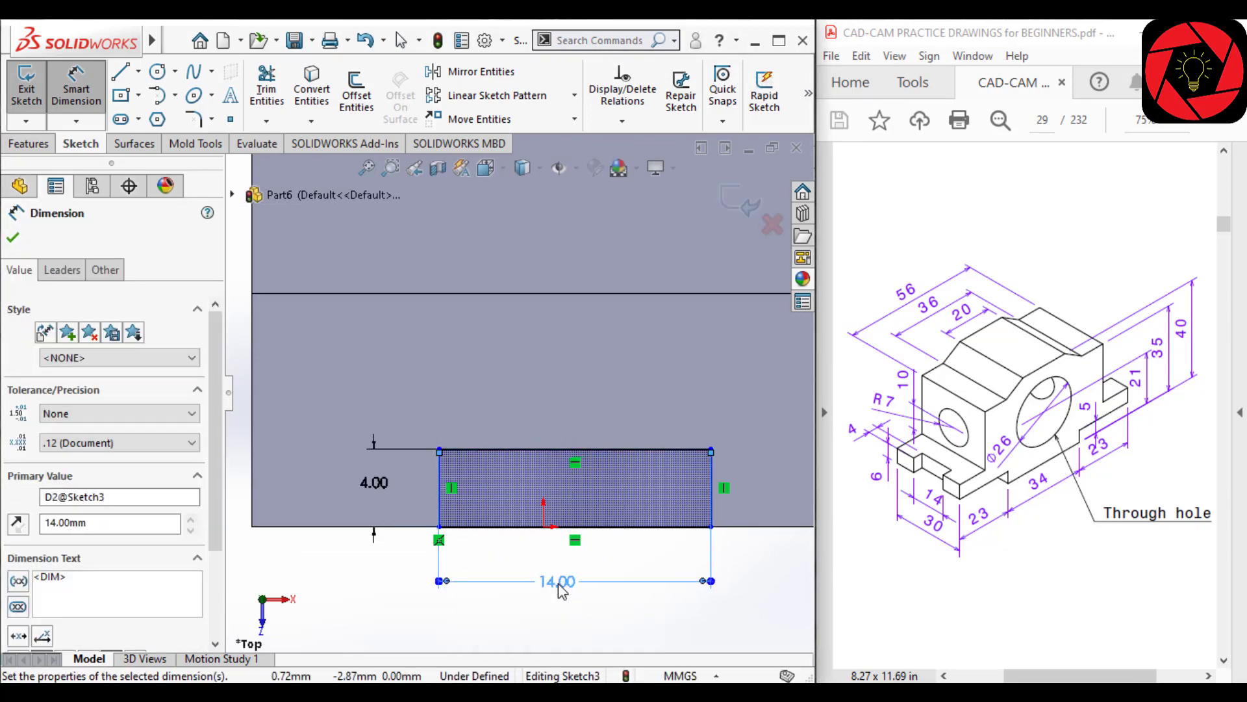
{"action": "key", "text": "Escape"}
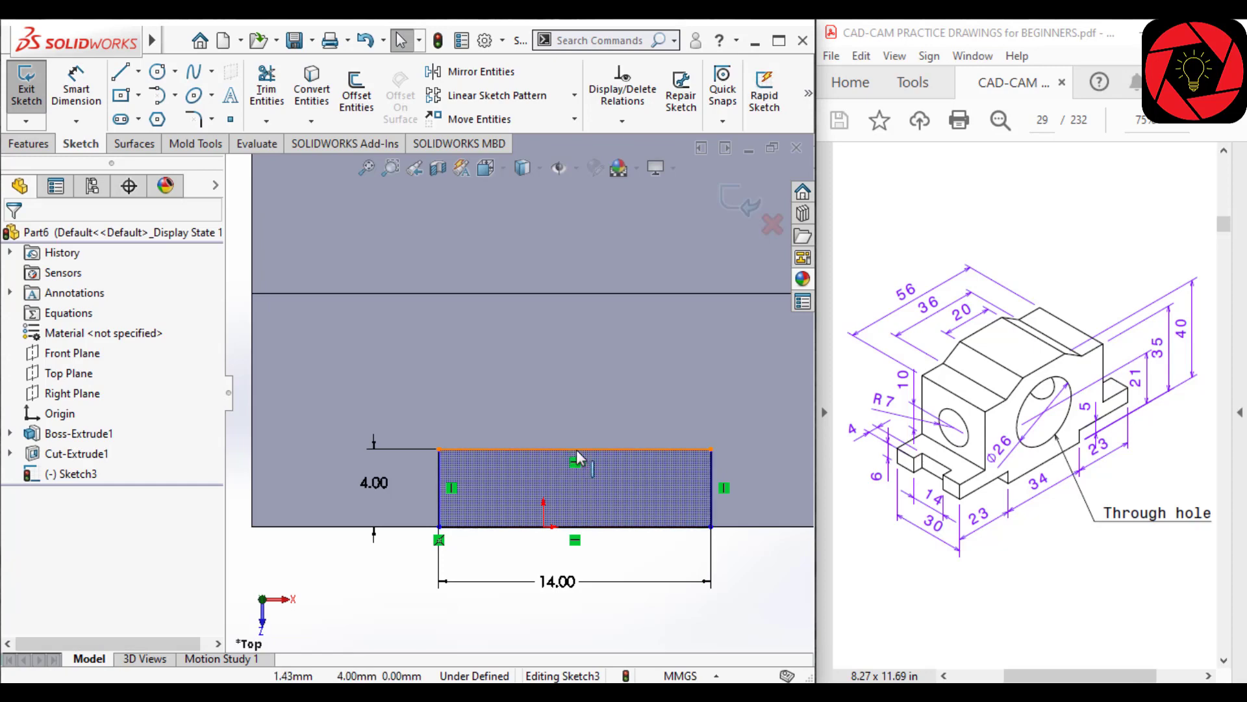
Centre the rectangle on the flange by adding a Vertical relation between the midpoint of its inner long side and the origin.
{"action": "left_click", "coordinate": [575, 450]}
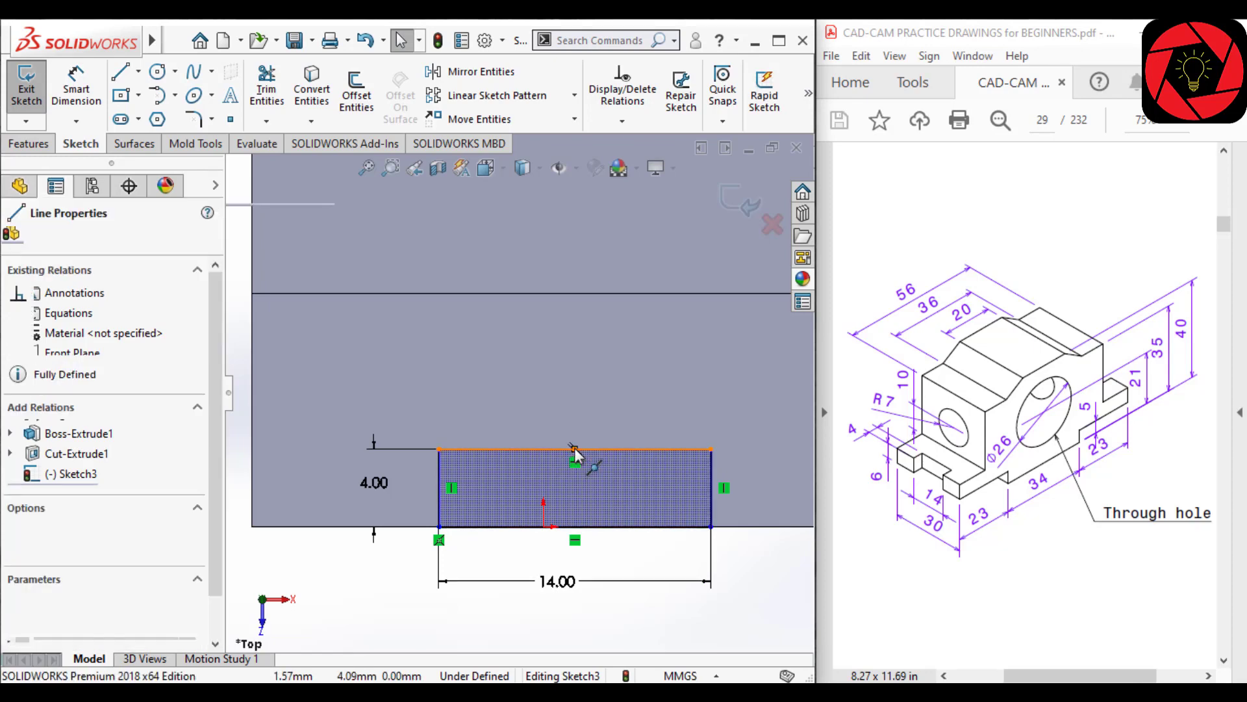
{"action": "left_click", "coordinate": [575, 448], "text": "ctrl"}
{"action": "right_click", "coordinate": [78, 296]}
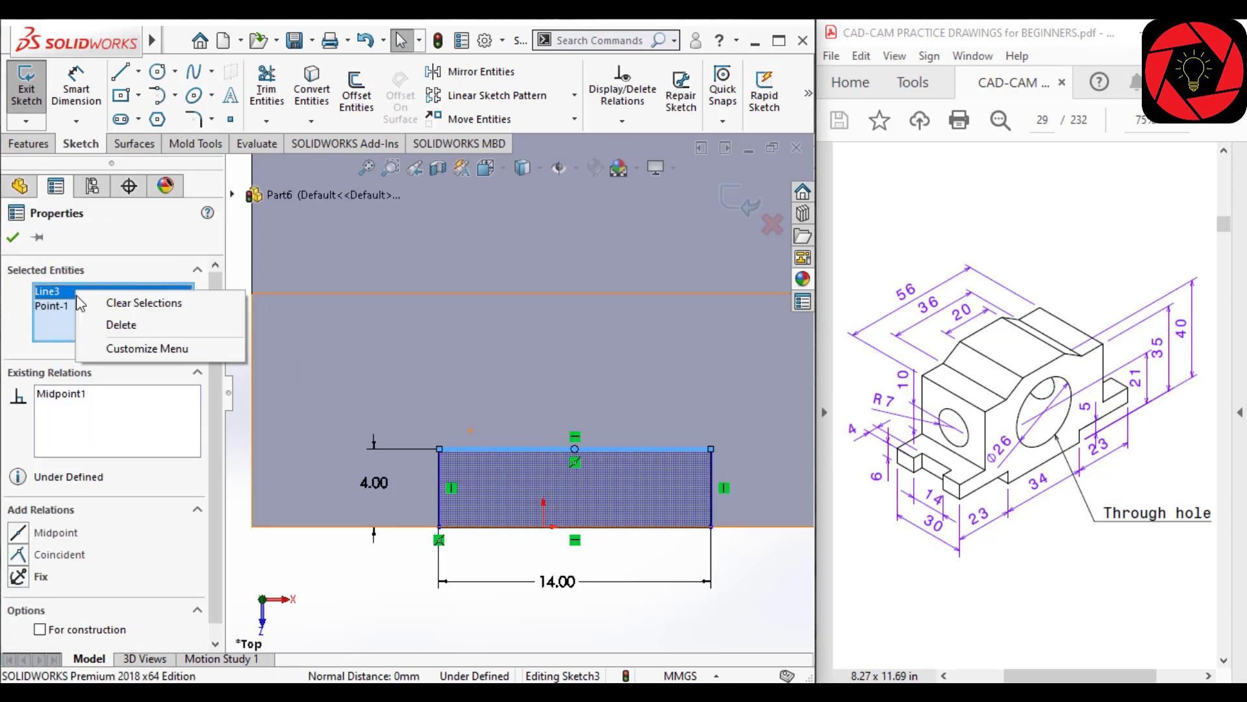
{"action": "left_click", "coordinate": [117, 323]}
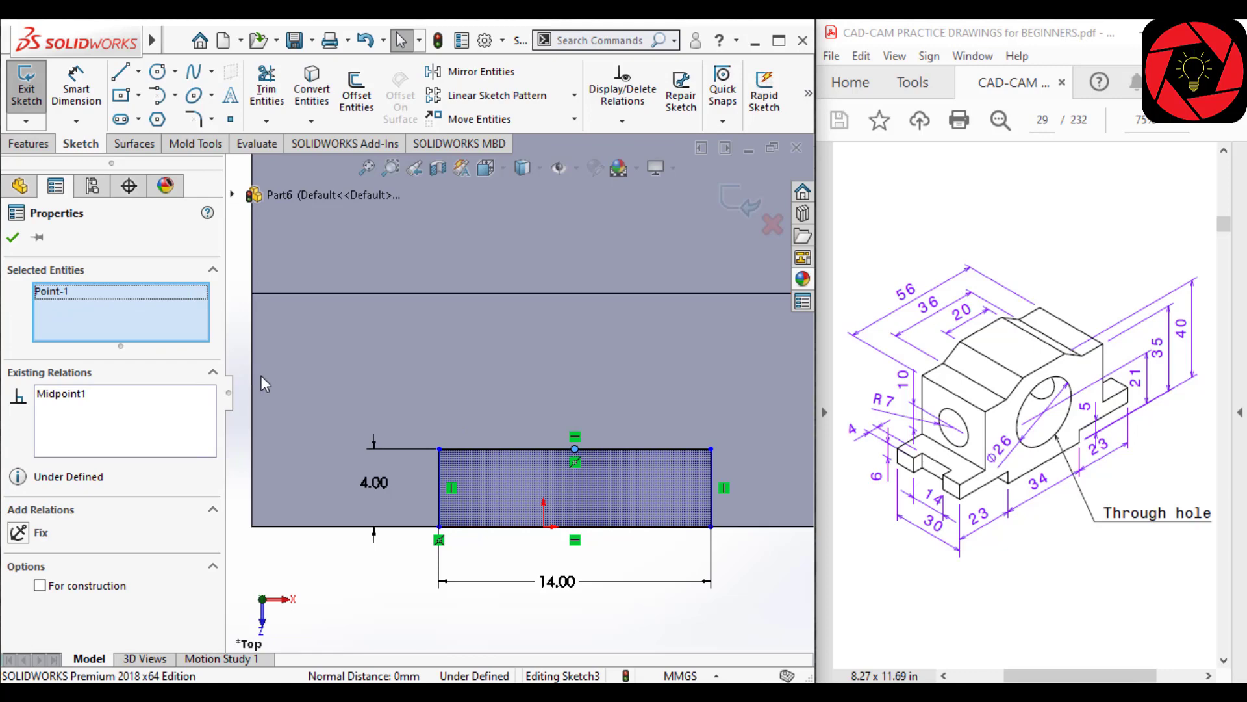
{"action": "left_click", "coordinate": [543, 525], "text": "ctrl"}
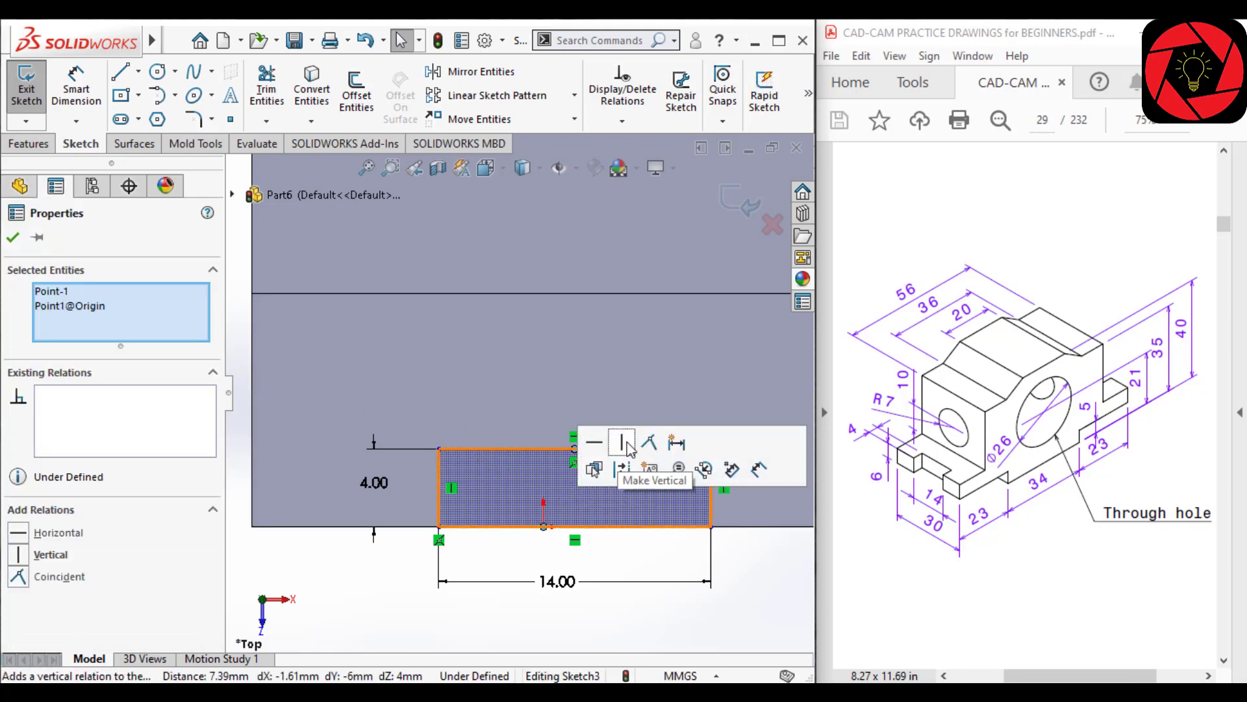
{"action": "left_click", "coordinate": [622, 442]}
{"action": "left_click", "coordinate": [735, 594]}
Cut the 14 by 4 mm rectangle through the front flange with an Extruded Cut set to Through All.
{"action": "key", "text": "f"}
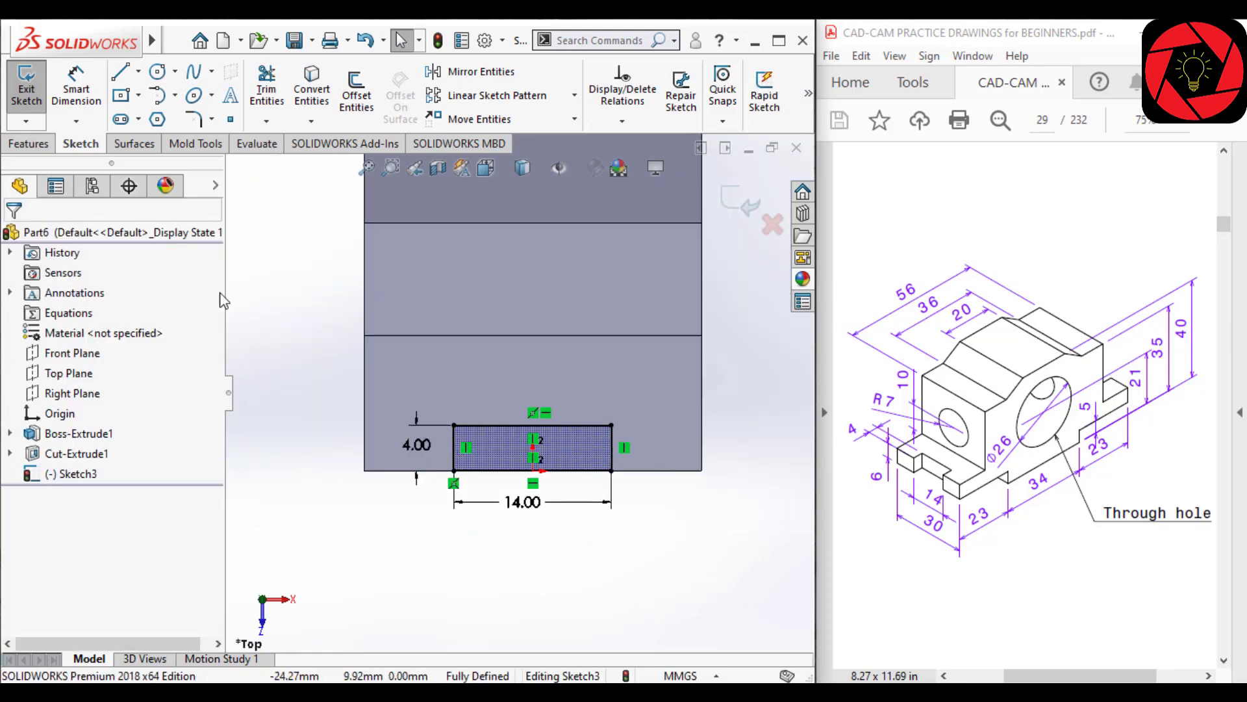
{"action": "left_click", "coordinate": [27, 144]}
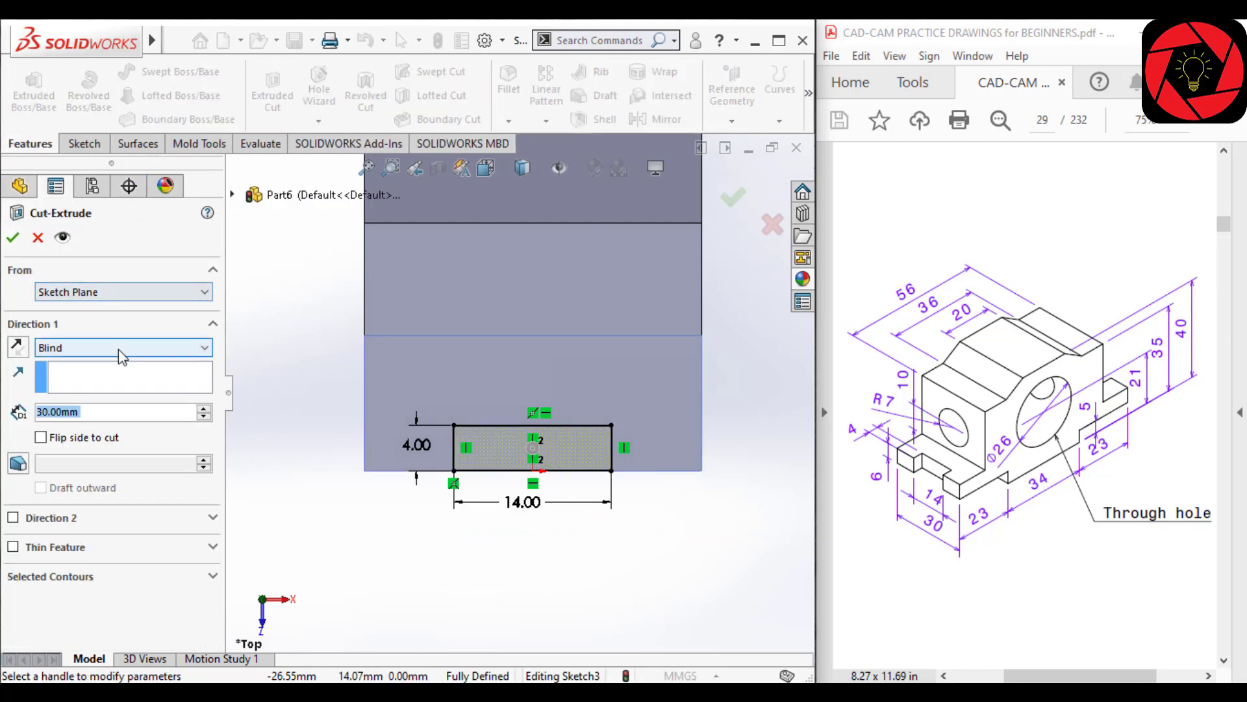
{"action": "left_click", "coordinate": [119, 352]}
{"action": "left_click", "coordinate": [97, 374]}
{"action": "left_click", "coordinate": [13, 238]}
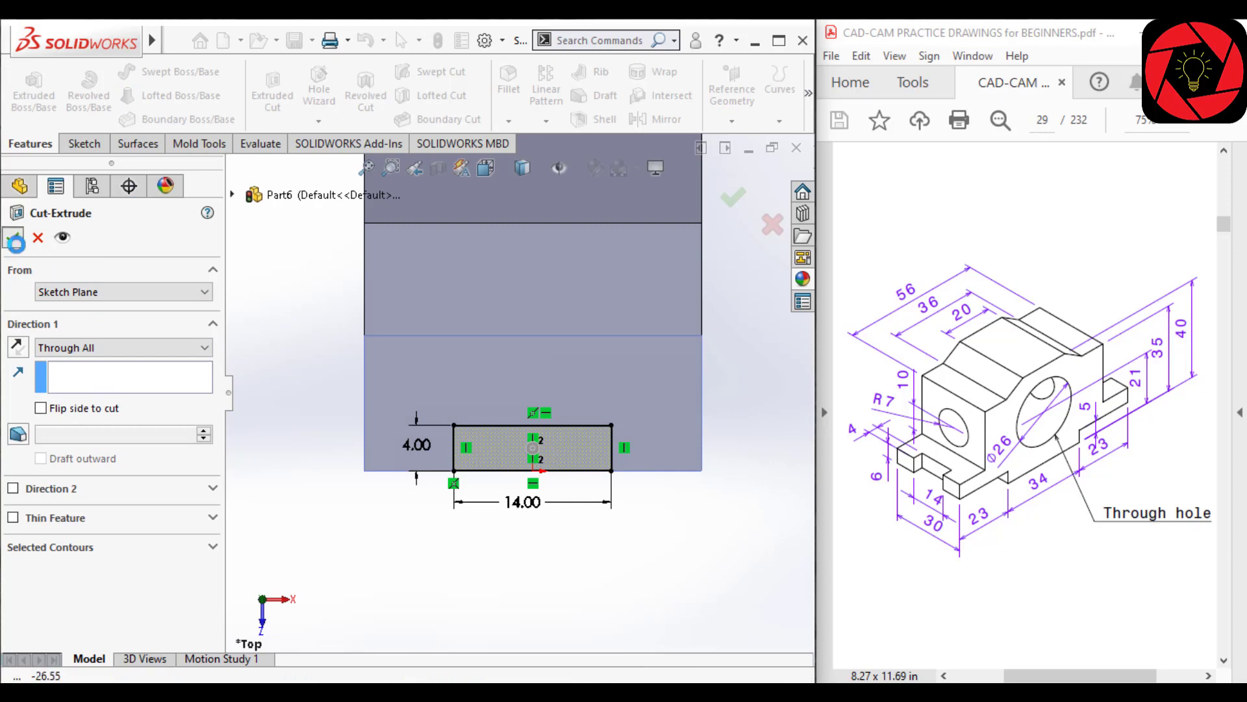
Examine the notched front flange and the whole block in a three-dimensional view.
{"action": "middle_click_drag", "start_coordinate": [587, 360], "coordinate": [548, 290]}
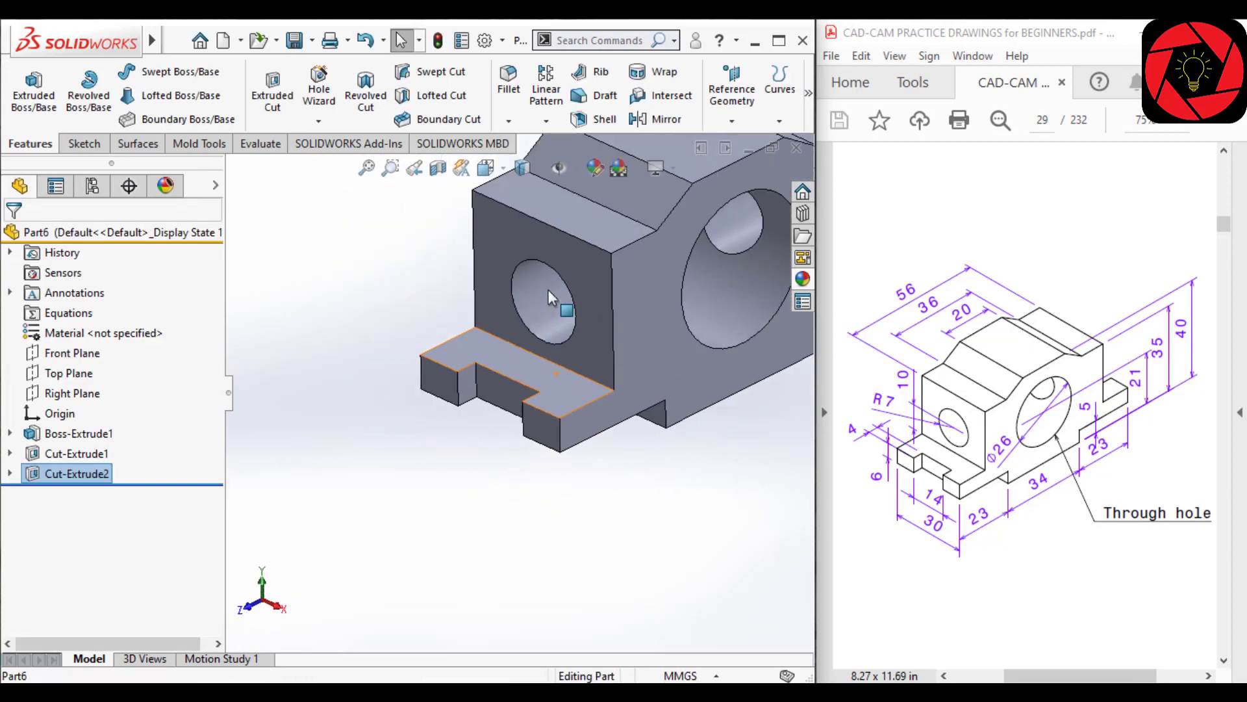
{"action": "scroll", "coordinate": [558, 280], "scroll_direction": "up", "scroll_amount": 3}
{"action": "scroll", "coordinate": [581, 257], "scroll_direction": "down", "scroll_amount": 4}
{"action": "scroll", "coordinate": [691, 311], "scroll_direction": "up", "scroll_amount": 4}
{"action": "scroll", "coordinate": [704, 332], "scroll_direction": "down", "scroll_amount": 2}
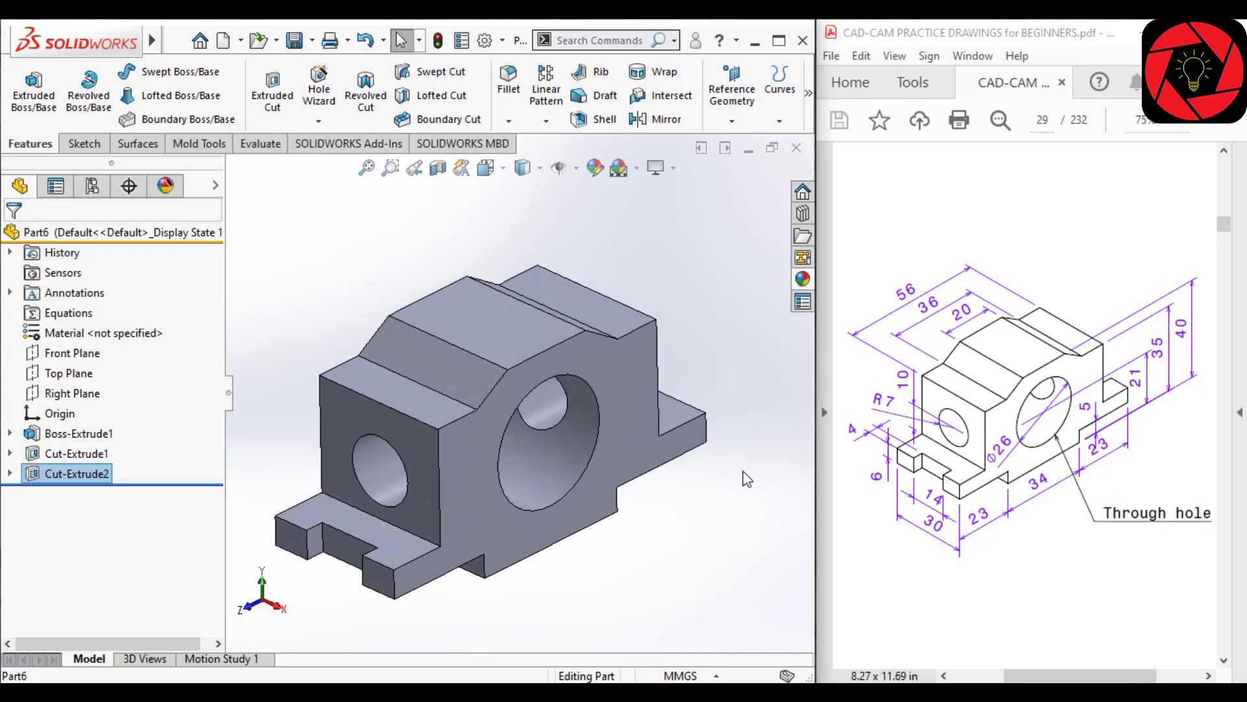
{"action": "scroll", "coordinate": [640, 520], "scroll_direction": "up", "scroll_amount": 4}
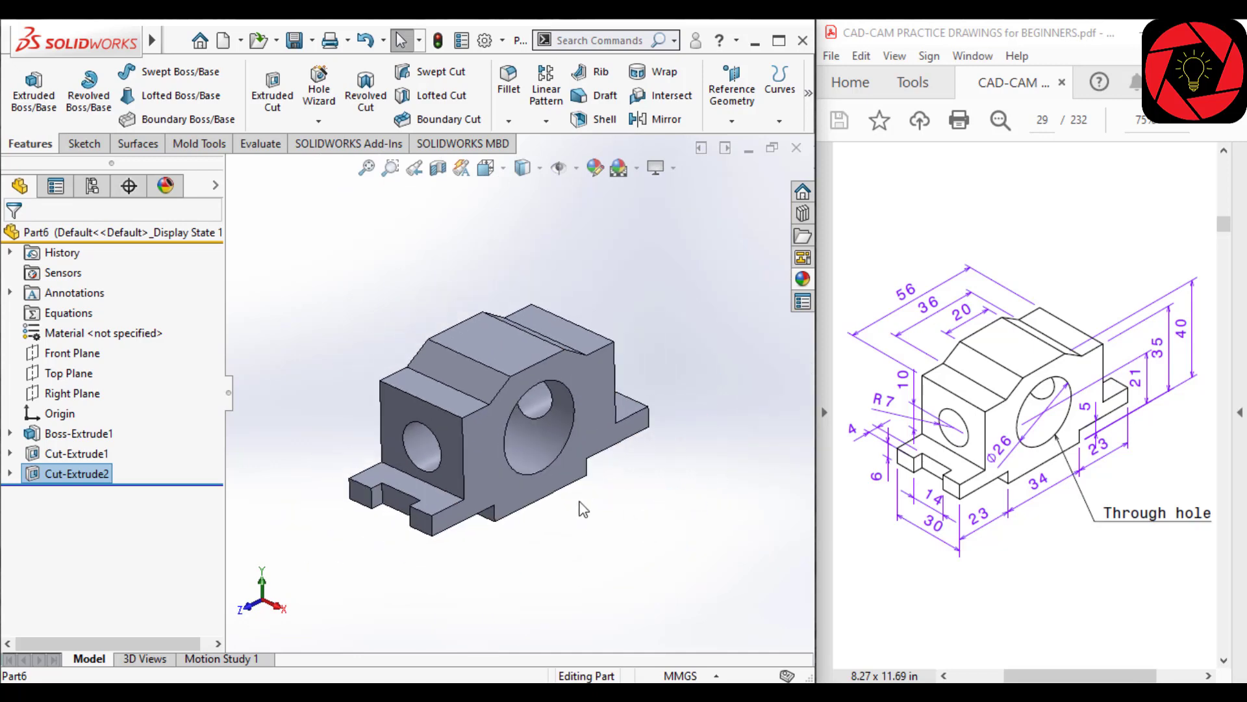
{"action": "scroll", "coordinate": [453, 413], "scroll_direction": "down", "scroll_amount": 2}
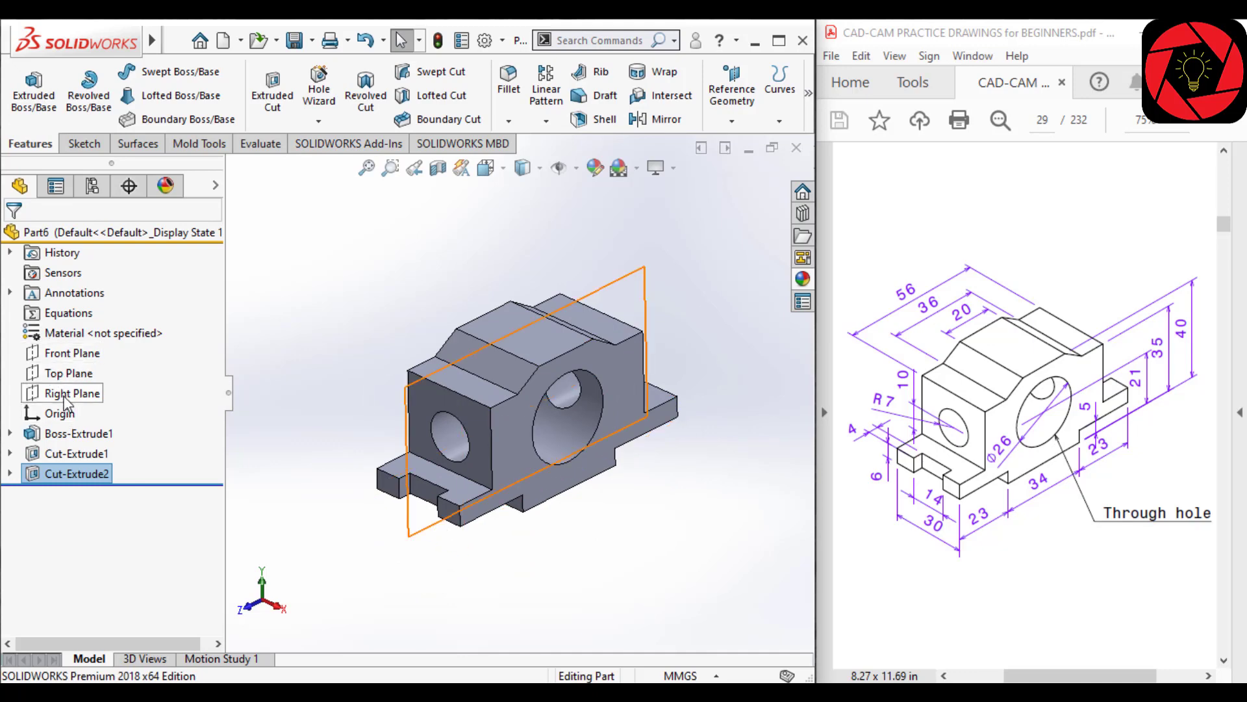
Create a mid plane between the front and rear vertical faces that contain the R7 hole.
{"action": "left_click", "coordinate": [732, 102]}
{"action": "left_click", "coordinate": [747, 148]}
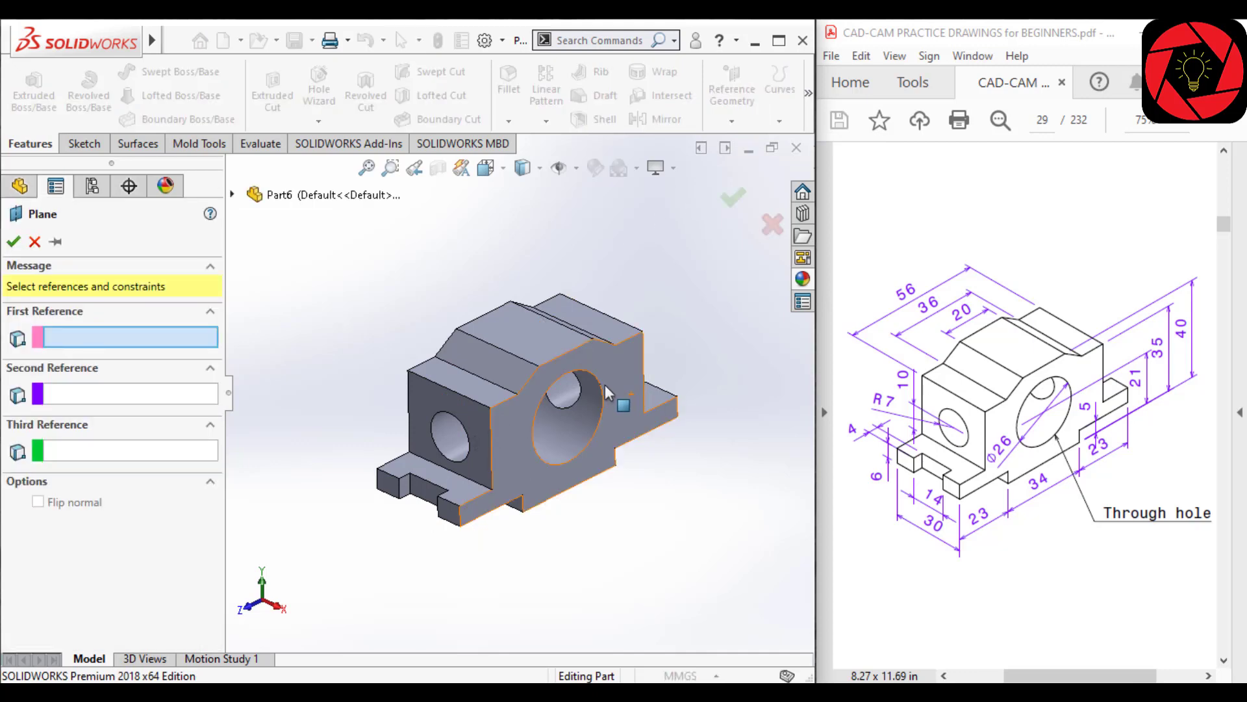
{"action": "scroll", "coordinate": [605, 384], "scroll_direction": "down", "scroll_amount": 3}
{"action": "left_click", "coordinate": [326, 426]}
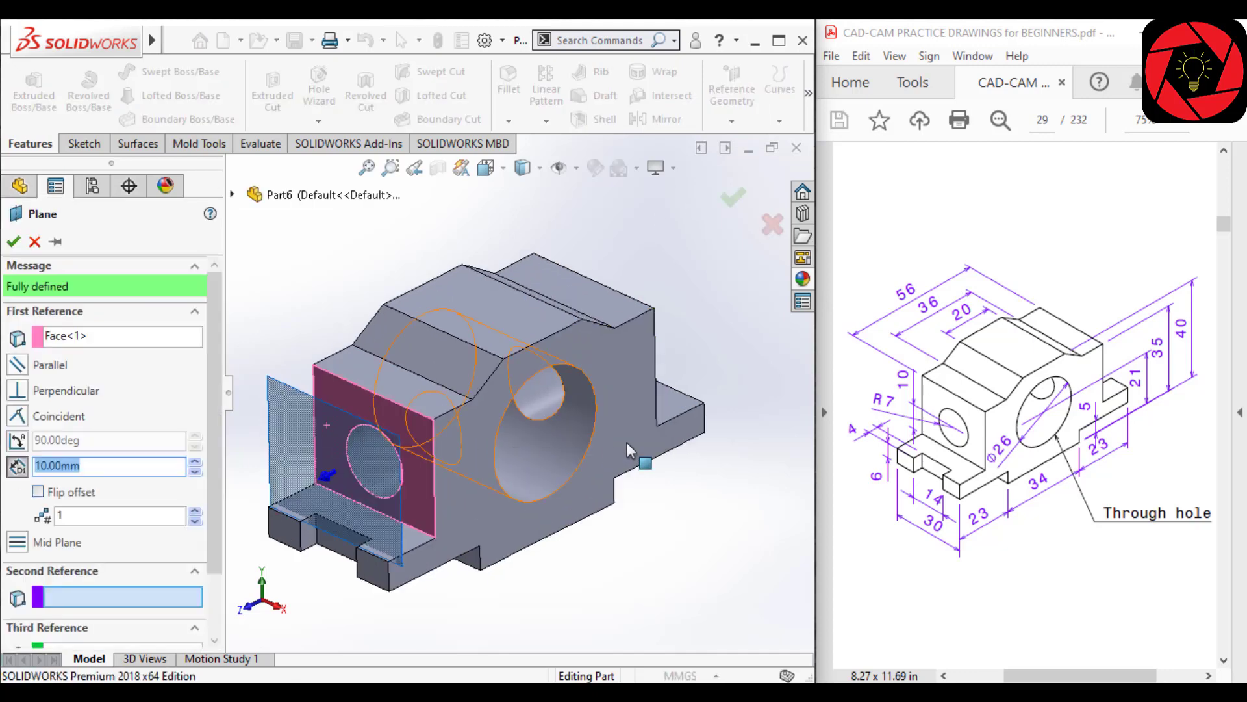
{"action": "middle_click_drag", "start_coordinate": [337, 429], "coordinate": [502, 480]}
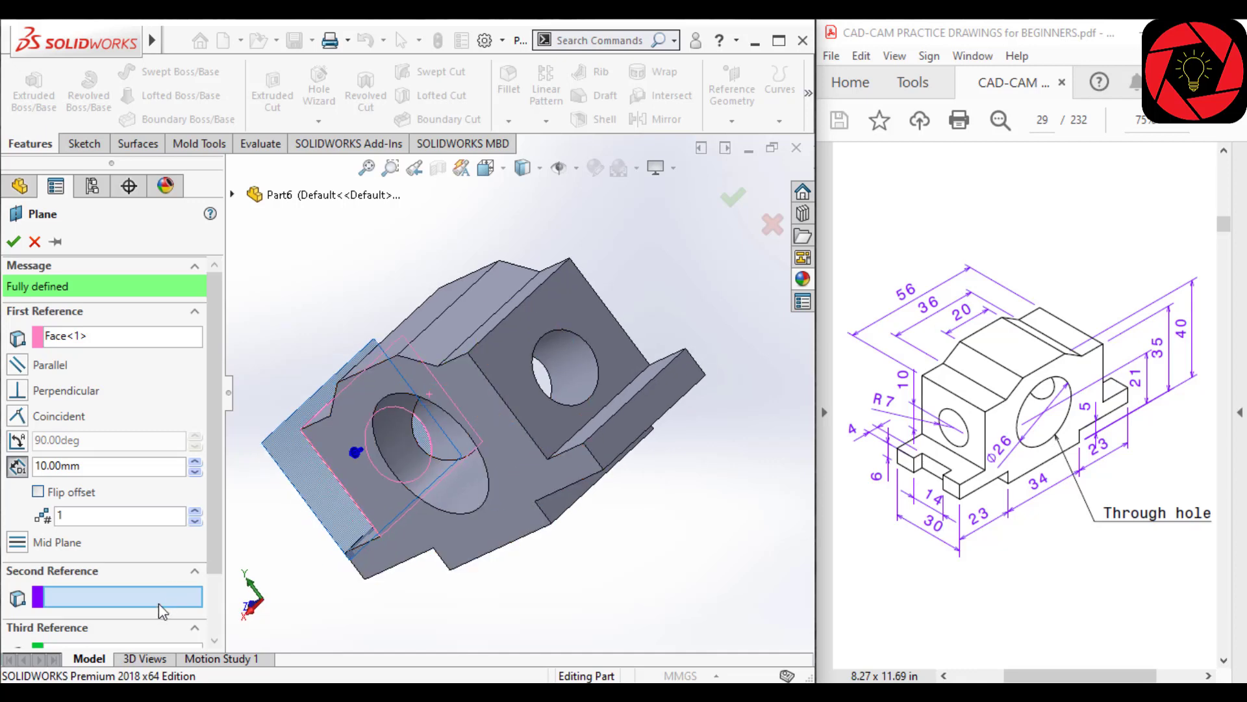
{"action": "left_click", "coordinate": [559, 303]}
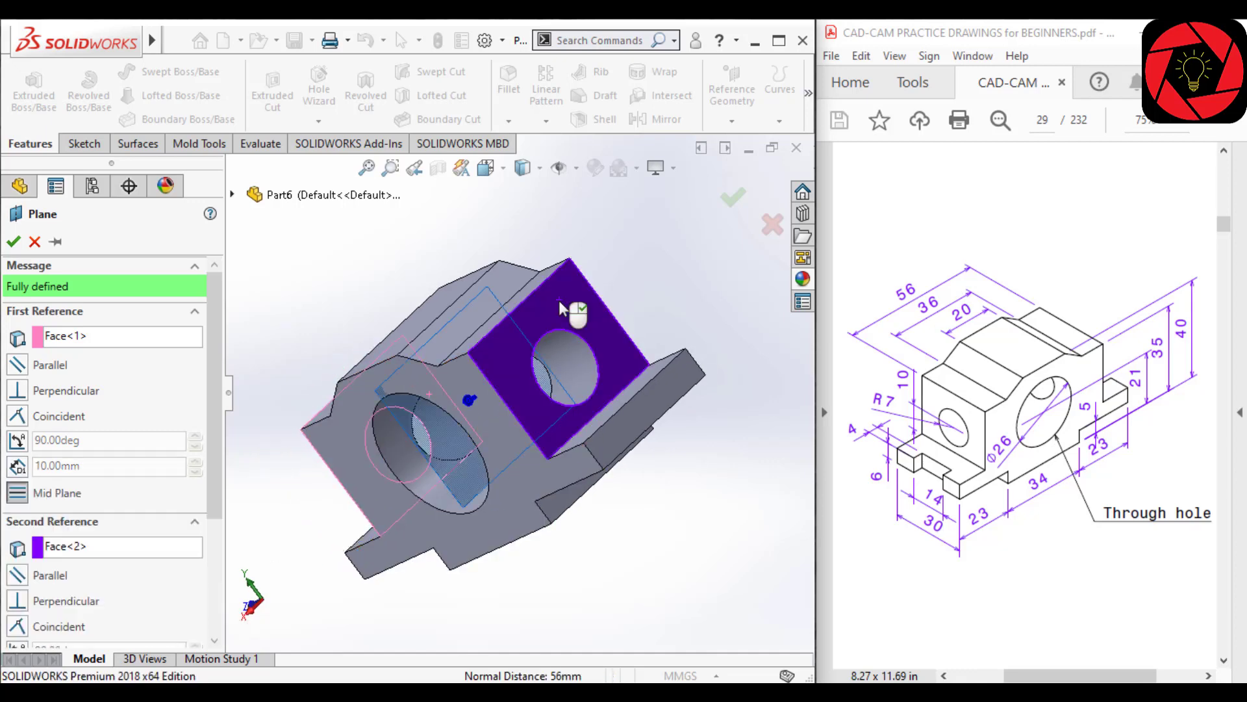
{"action": "middle_click_drag", "start_coordinate": [560, 309], "coordinate": [650, 306]}
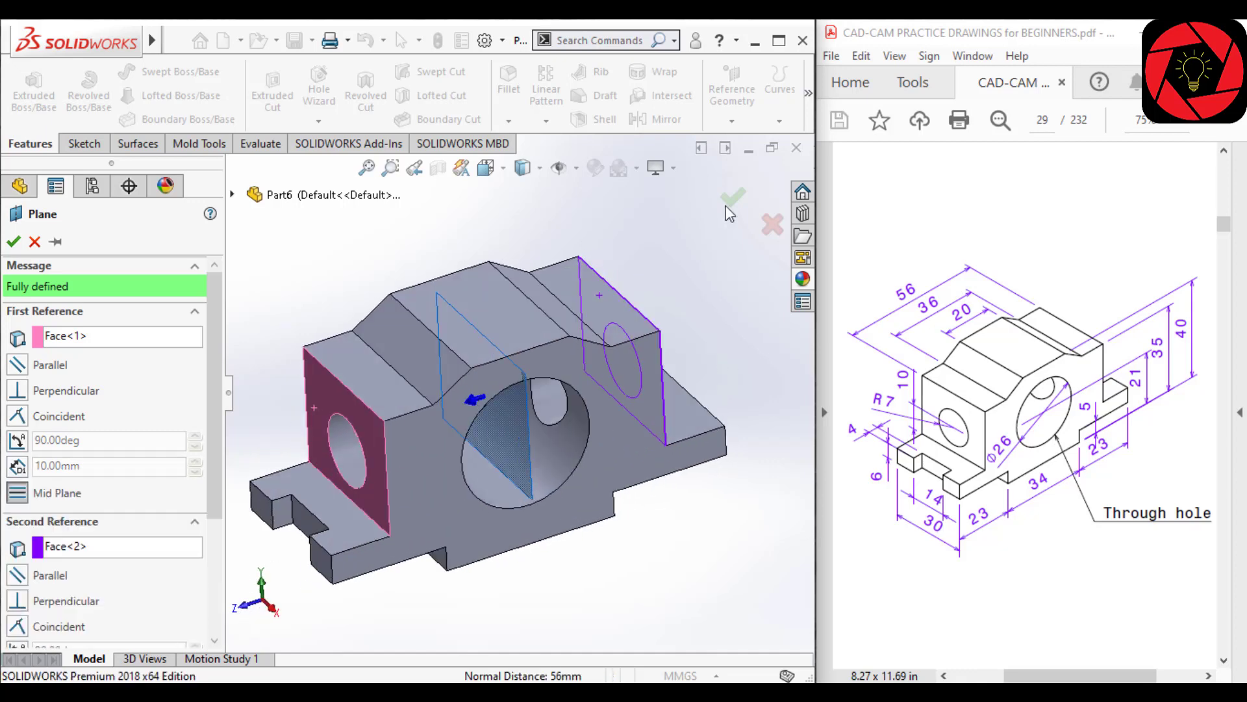
{"action": "right_click", "coordinate": [649, 305]}
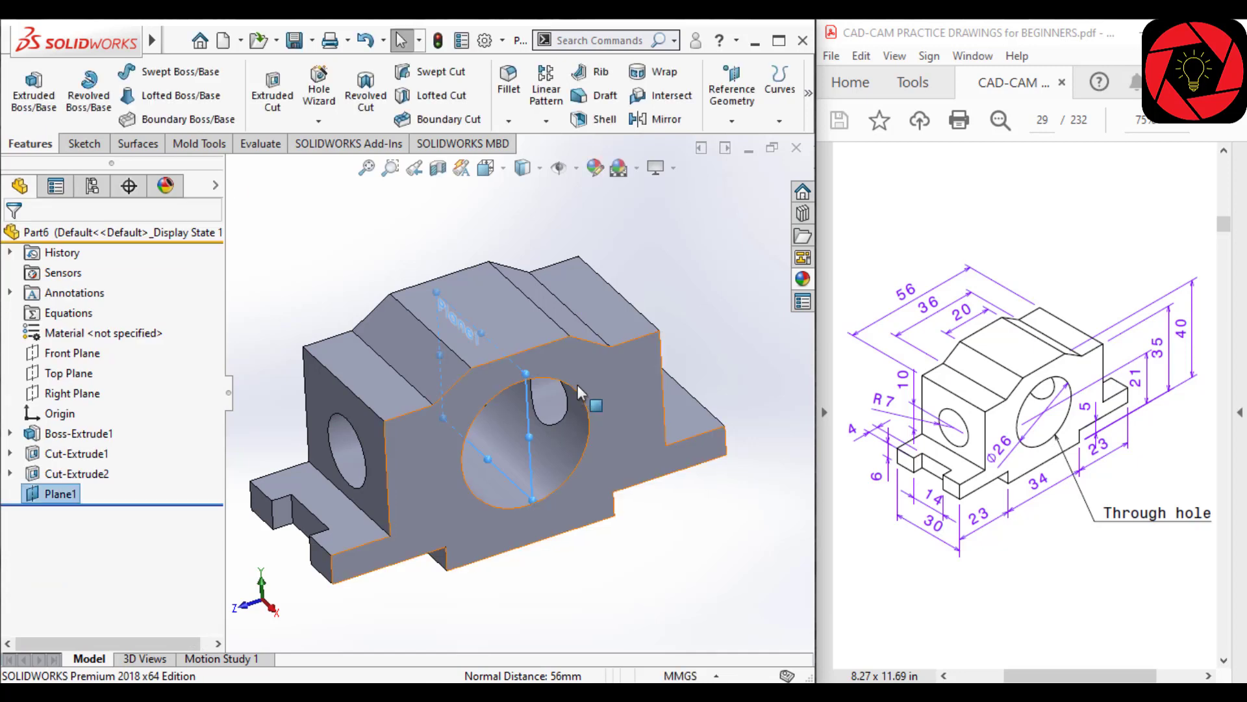
Mirror the front flange's notch cut about the new mid plane onto the rear flange.
{"action": "left_click", "coordinate": [662, 121]}
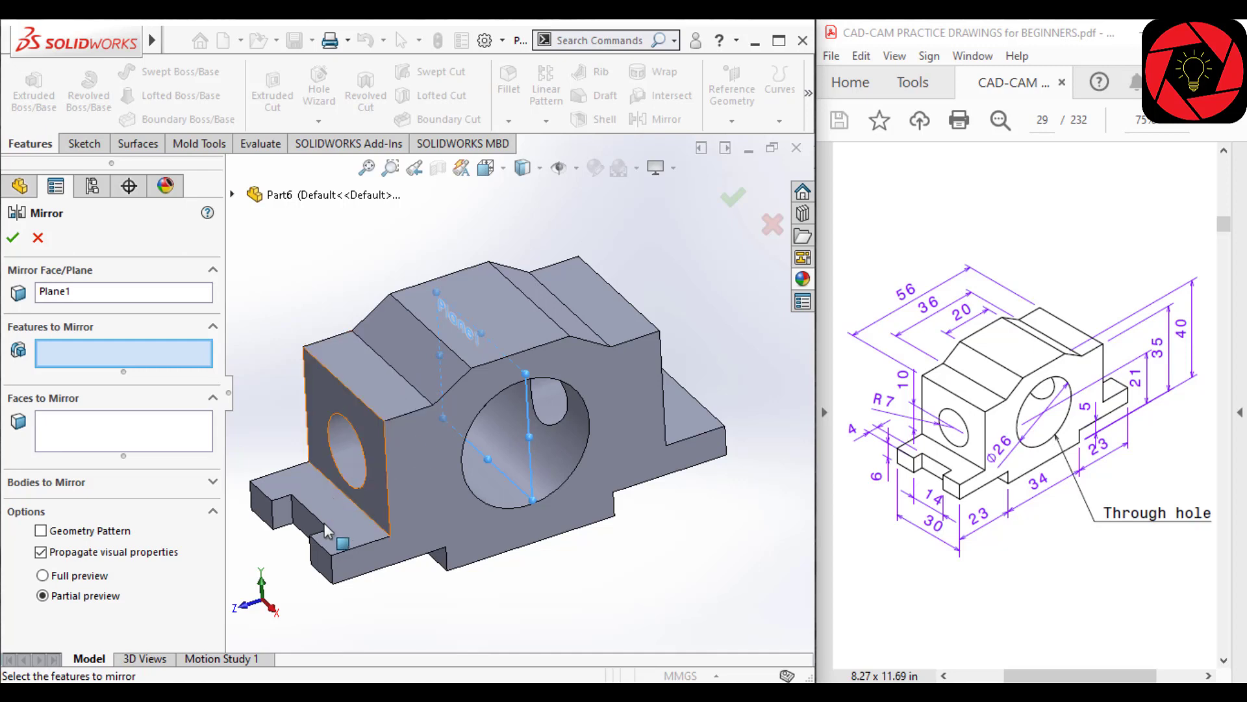
{"action": "left_click", "coordinate": [280, 513]}
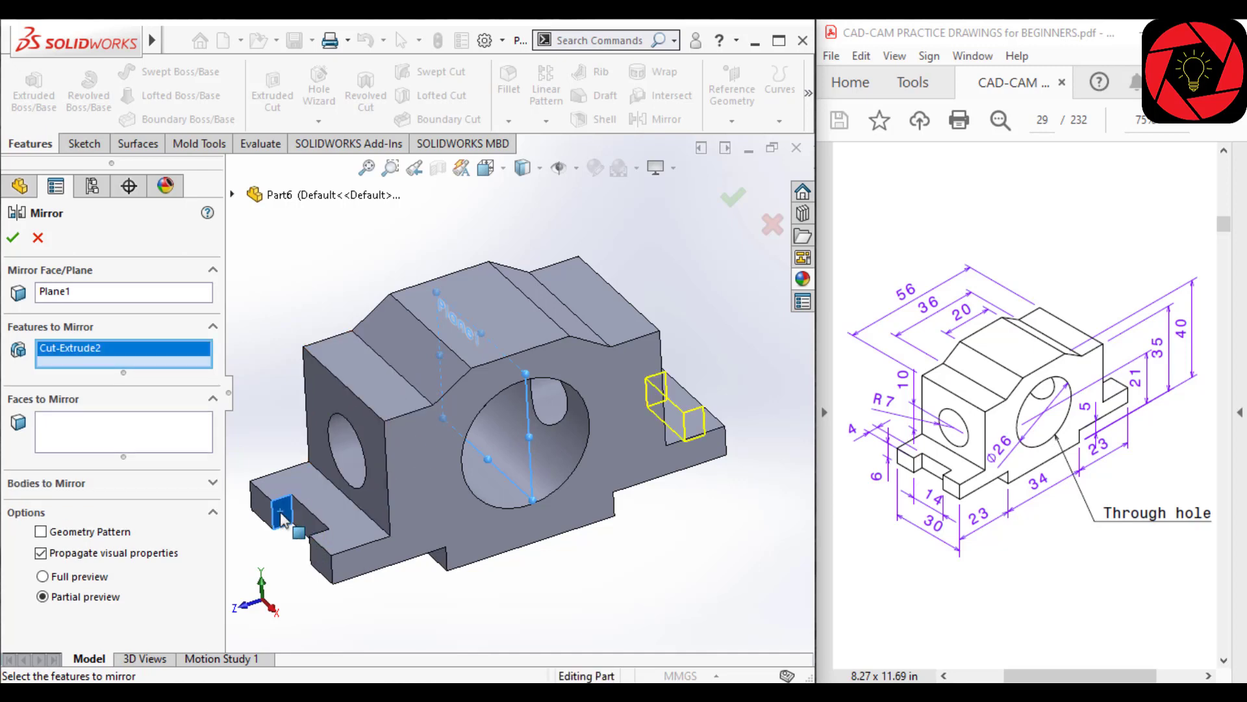
{"action": "key", "text": "Return"}
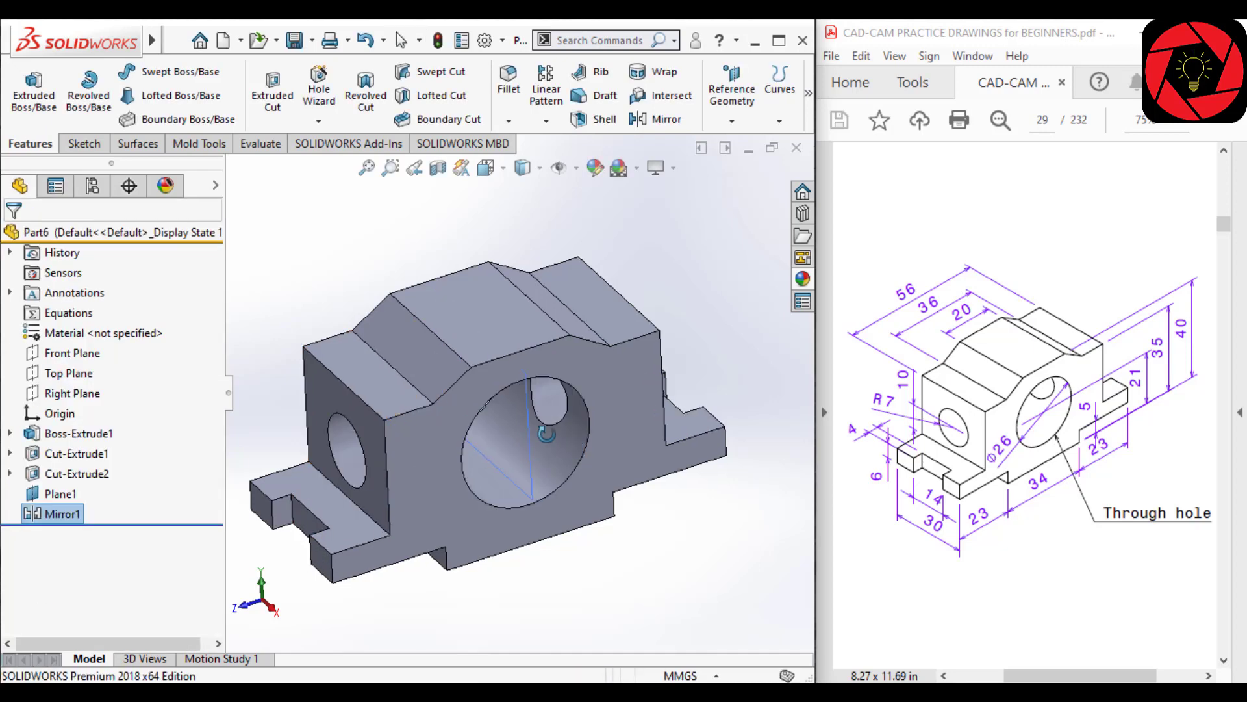
Set the model to the isometric view and show its feature dimensions for comparison with the drawing.
{"action": "middle_click_drag", "start_coordinate": [547, 434], "coordinate": [487, 221]}
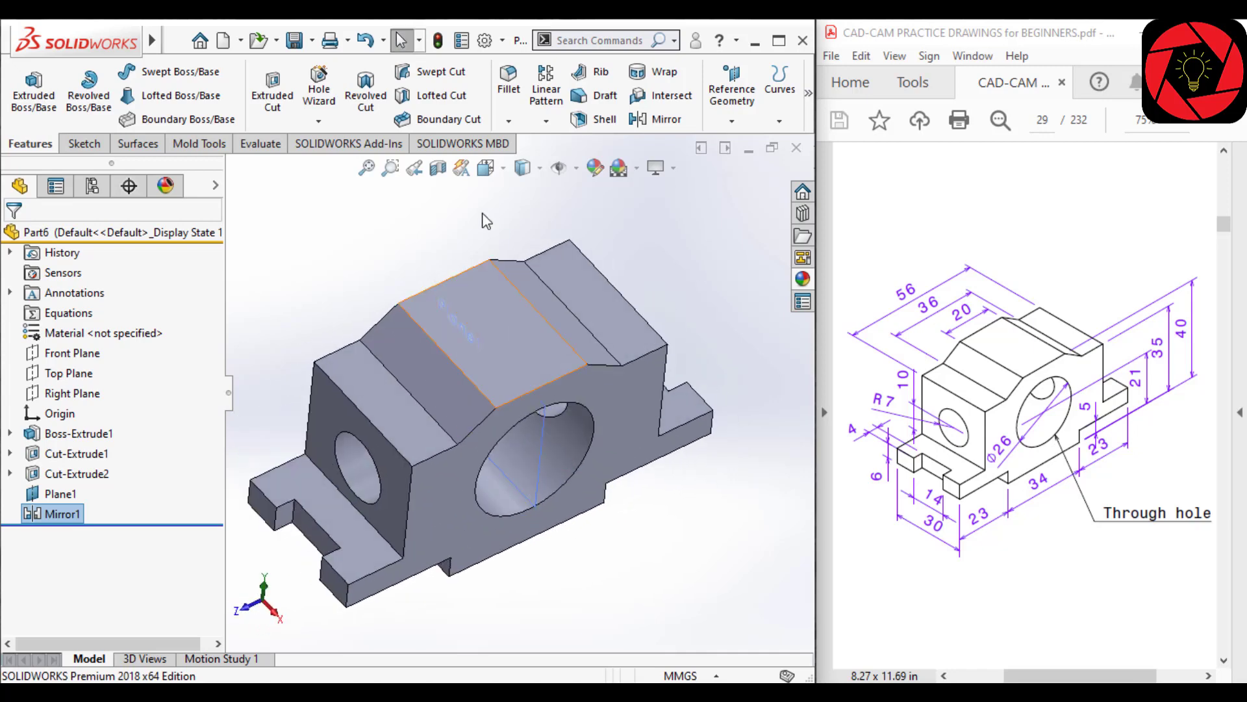
{"action": "left_click", "coordinate": [486, 167]}
{"action": "left_click", "coordinate": [588, 219]}
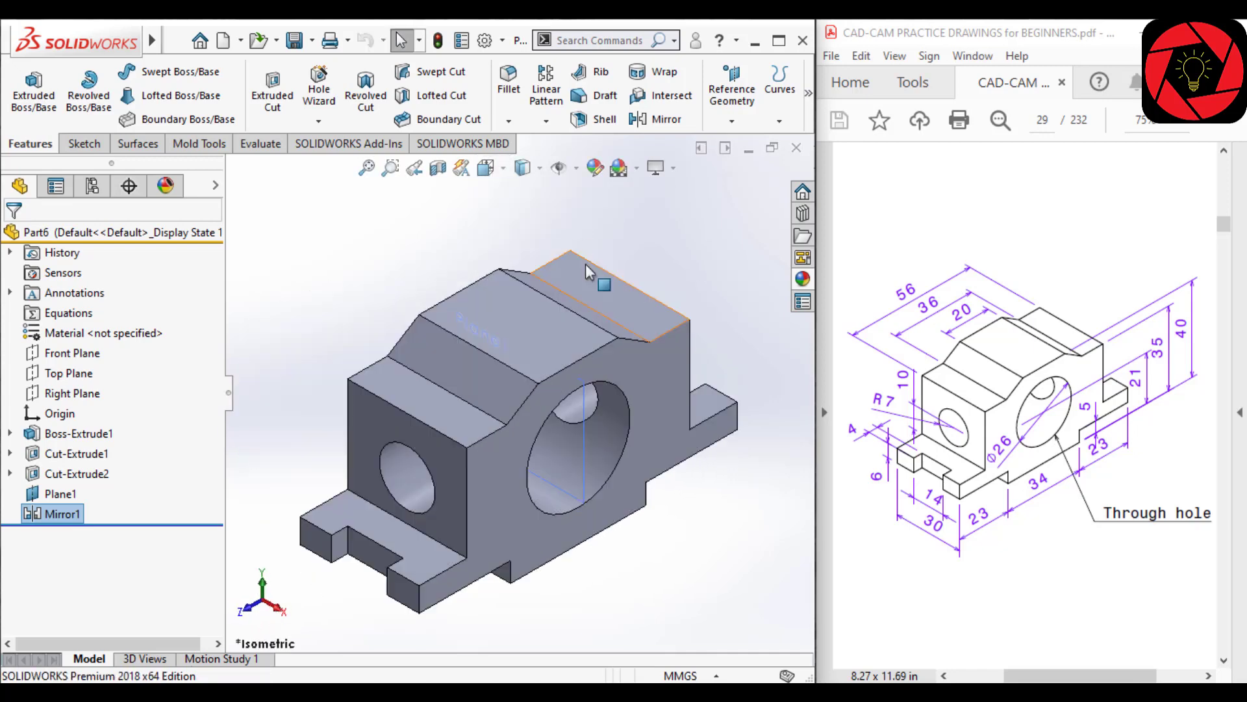
{"action": "right_click", "coordinate": [68, 293]}
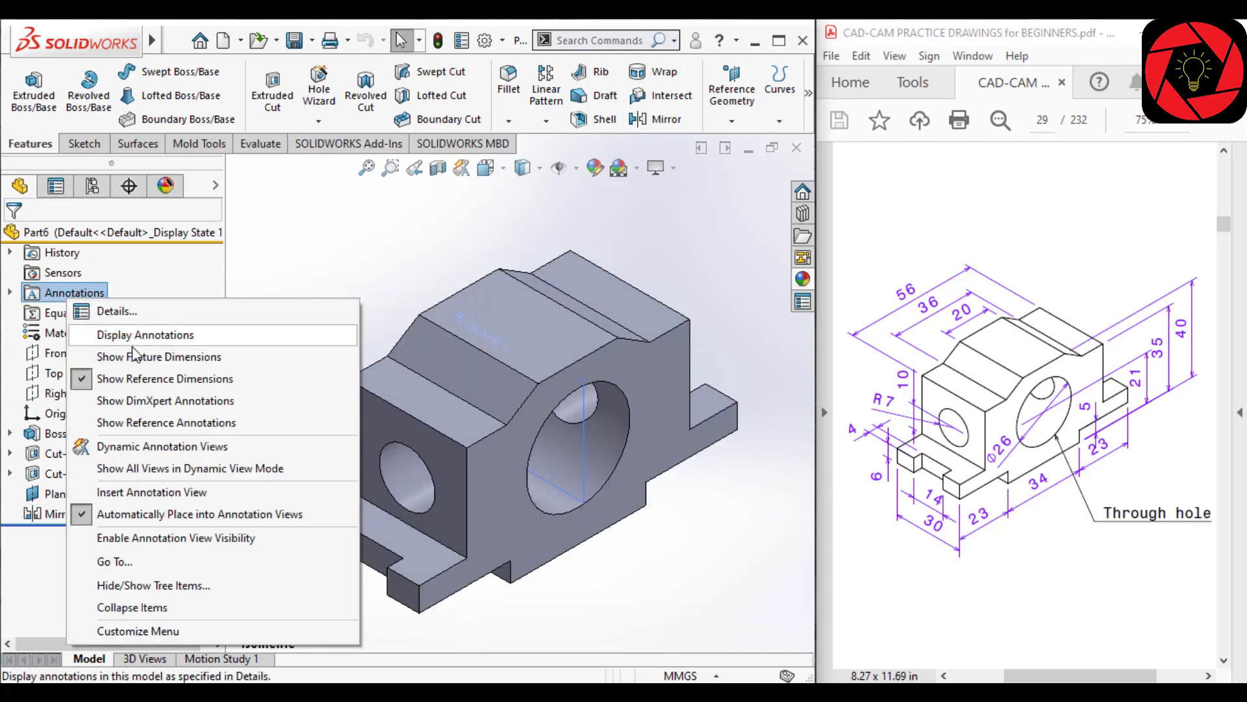
{"action": "left_click", "coordinate": [151, 356]}
{"action": "scroll", "coordinate": [539, 529], "scroll_direction": "up", "scroll_amount": 1}
{"action": "scroll", "coordinate": [544, 526], "scroll_direction": "down", "scroll_amount": 1}
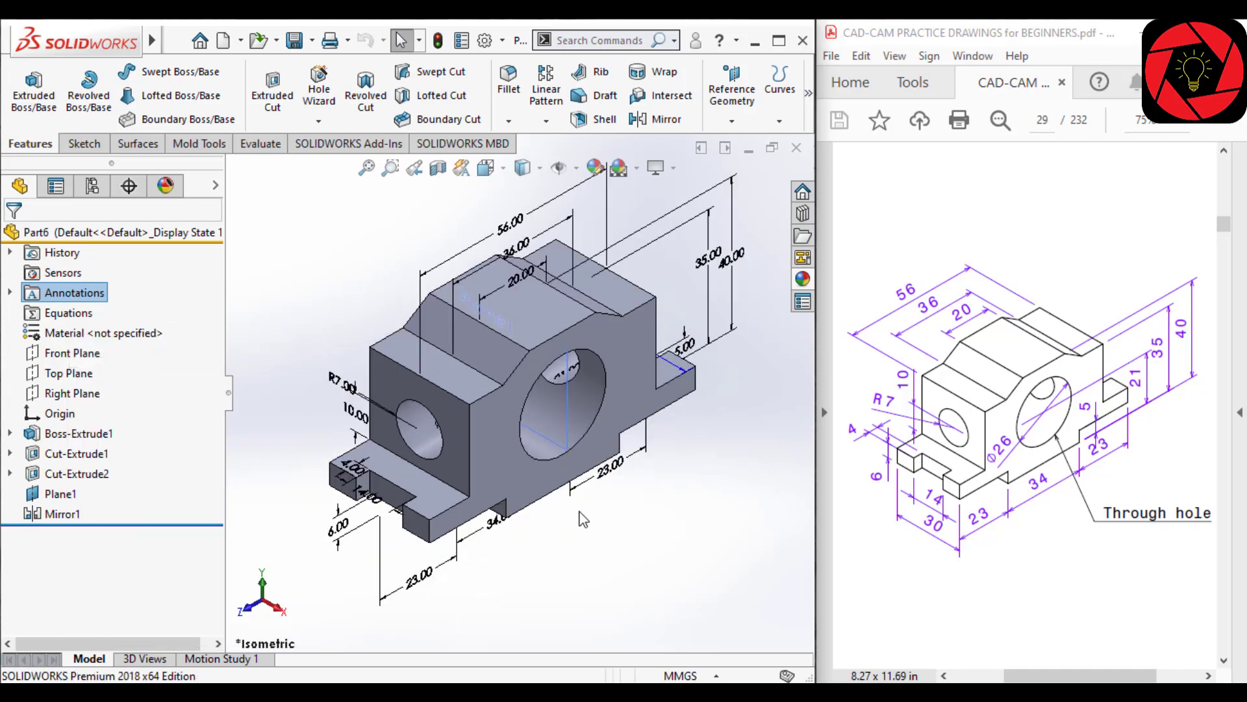
{"action": "scroll", "coordinate": [720, 469], "scroll_direction": "up", "scroll_amount": 1}
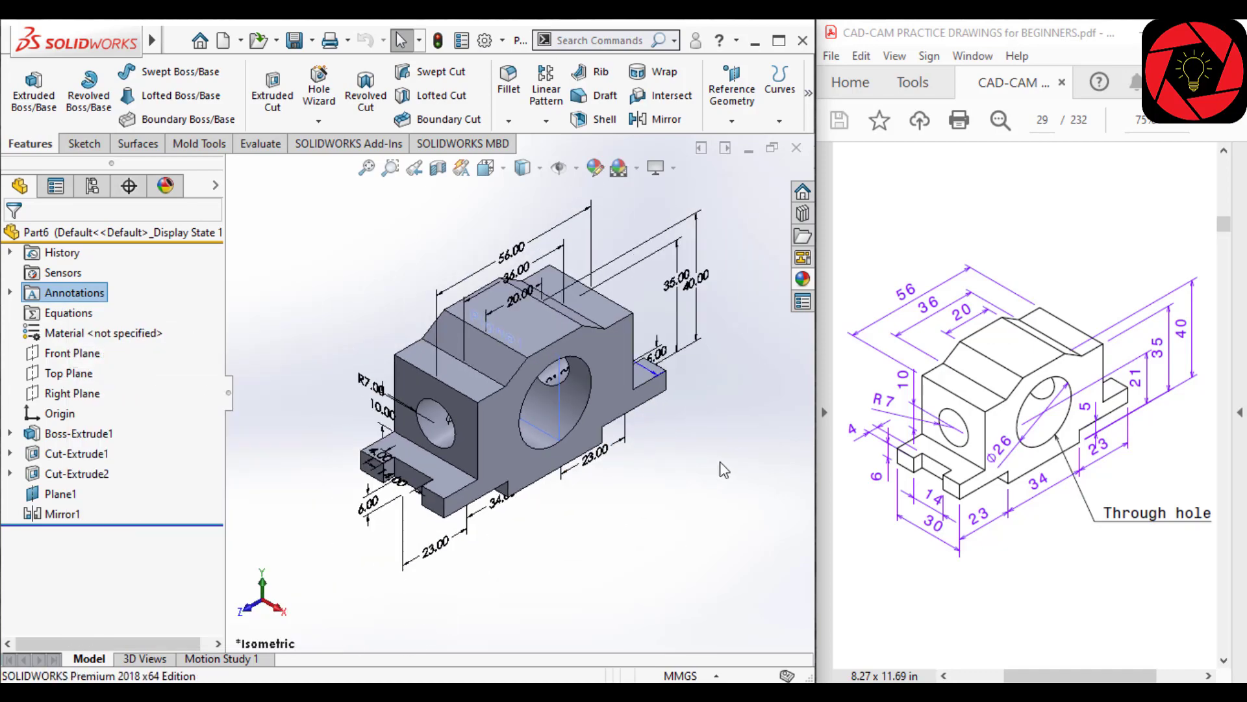
{"action": "scroll", "coordinate": [592, 269], "scroll_direction": "down", "scroll_amount": 1}
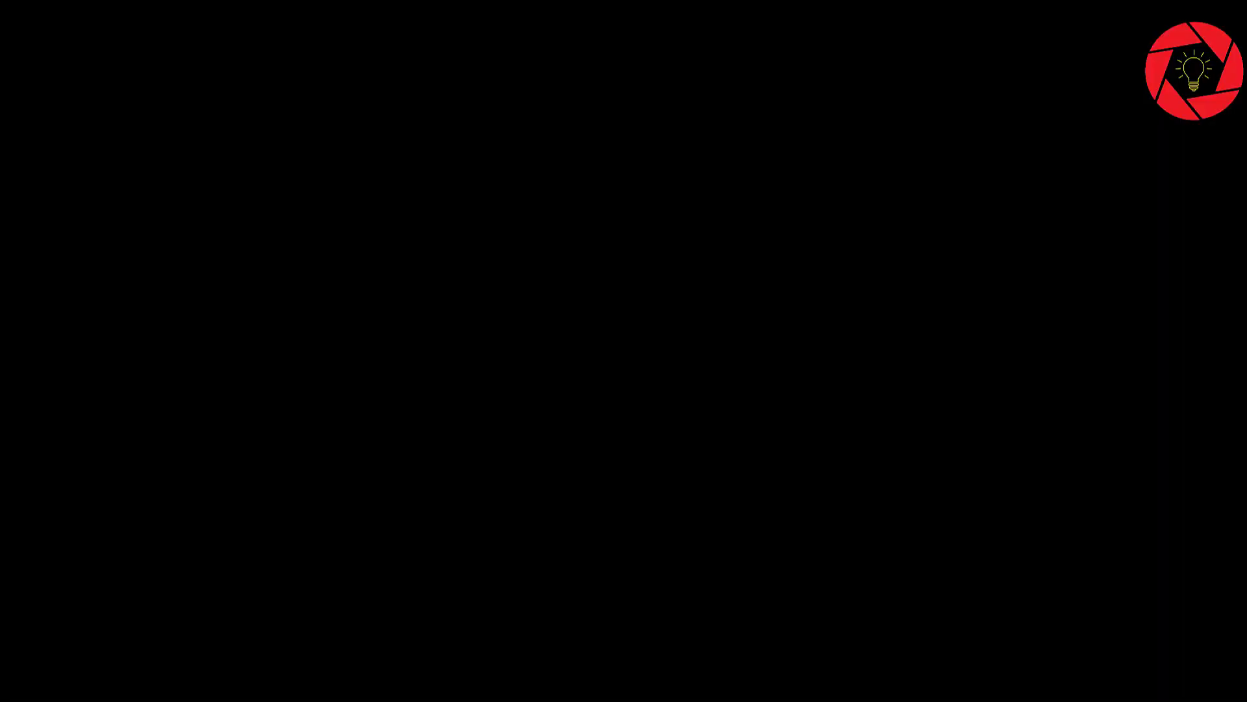